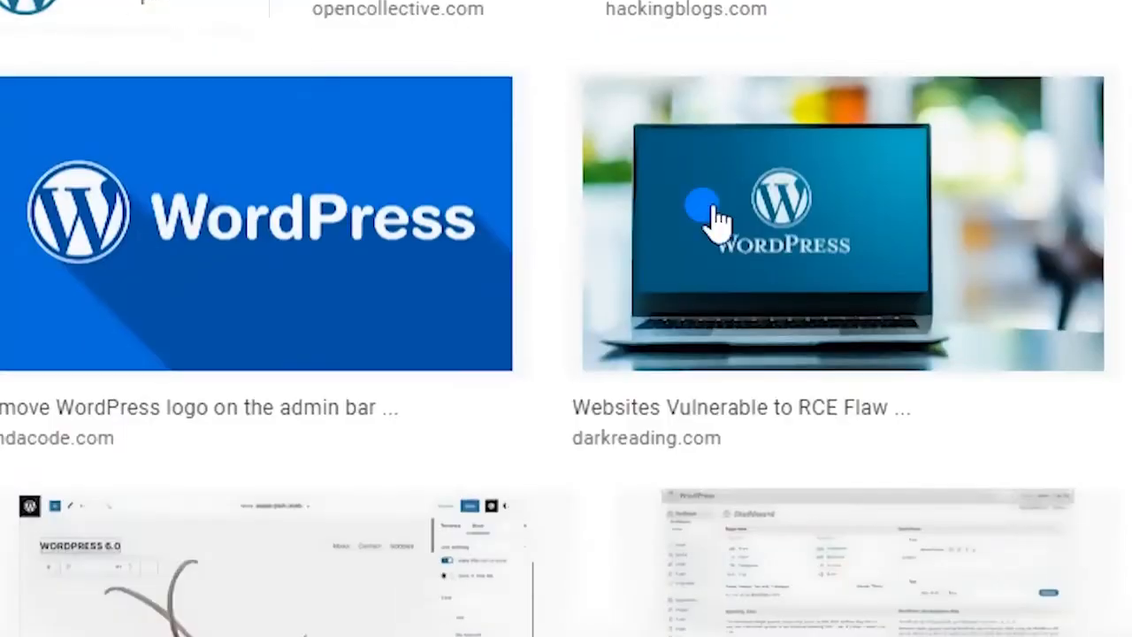
Scroll through index.html and add a trailing slash to the images path
scroll(715, 222, "down", 5)
scroll(1088, 381, "down", 10)
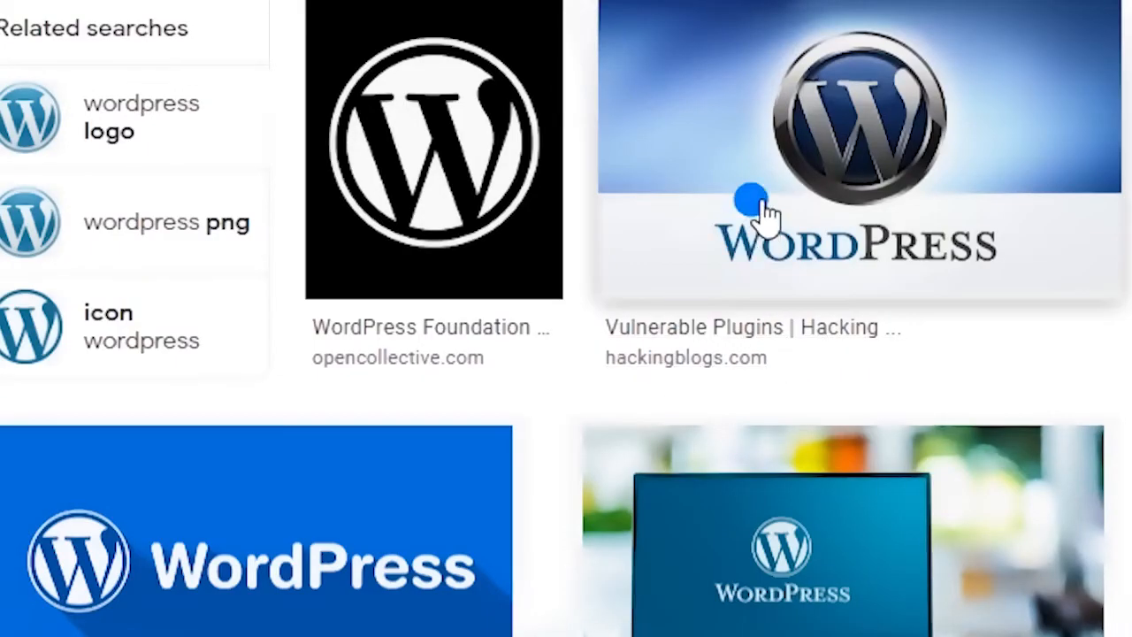
scroll(766, 215, "down", 10)
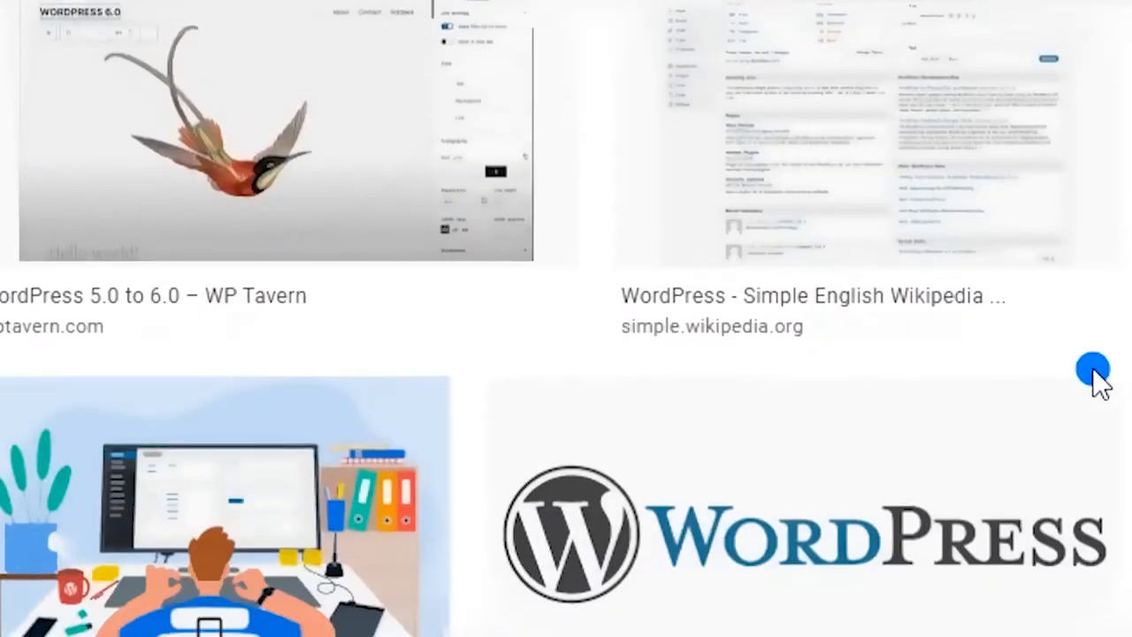
scroll(1095, 378, "up", 10)
scroll(707, 212, "down", 10)
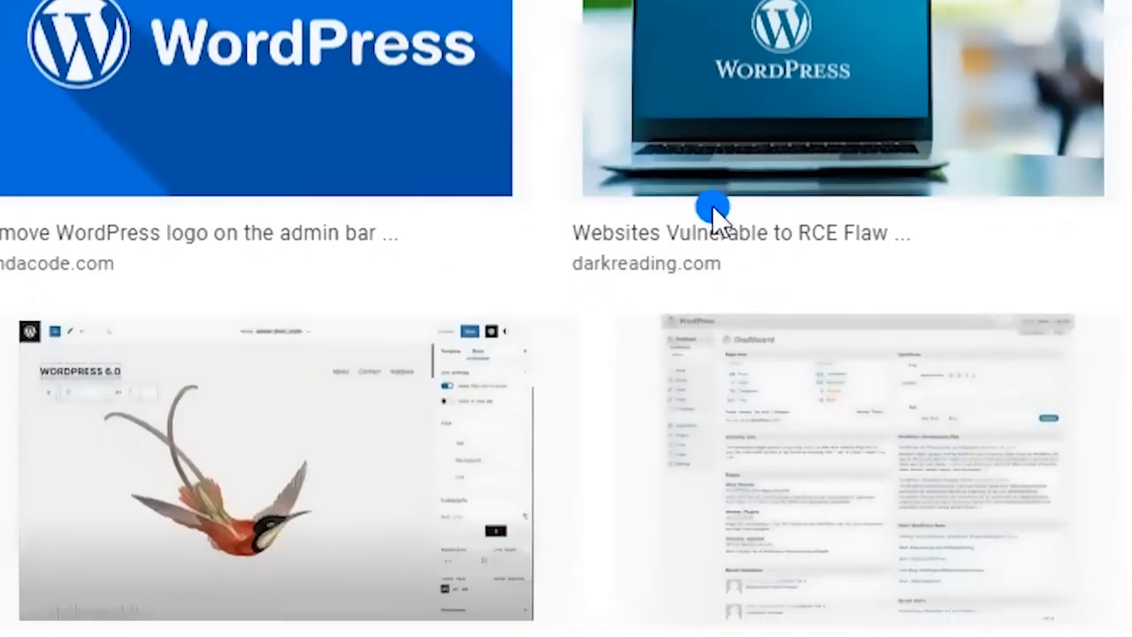
scroll(1095, 379, "down", 2)
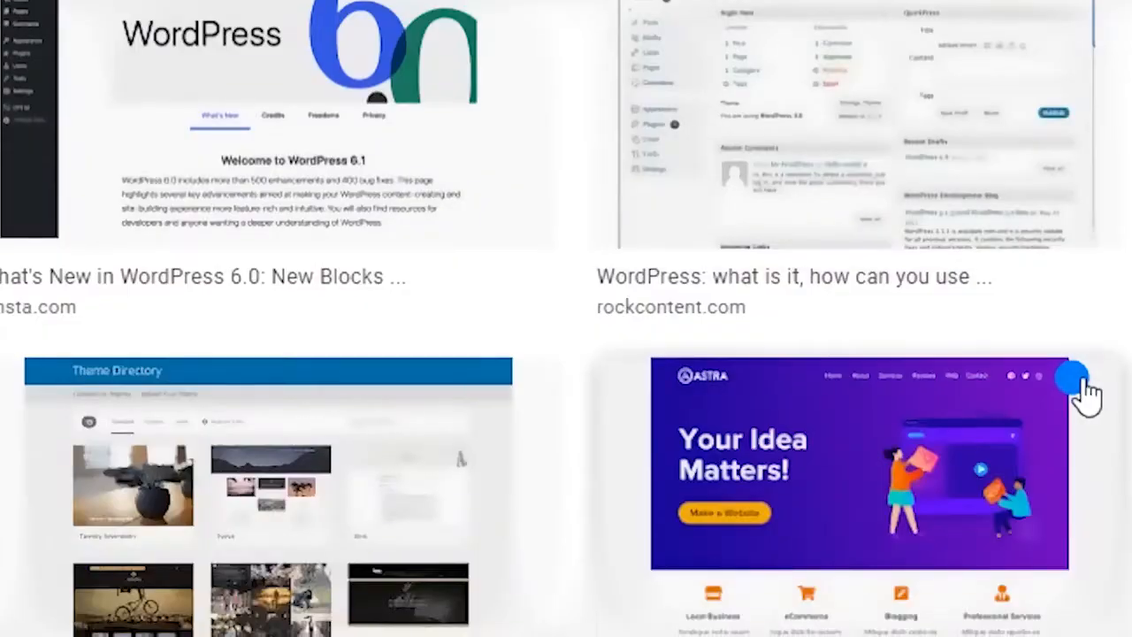
scroll(1079, 397, "up", 10)
scroll(759, 221, "down", 10)
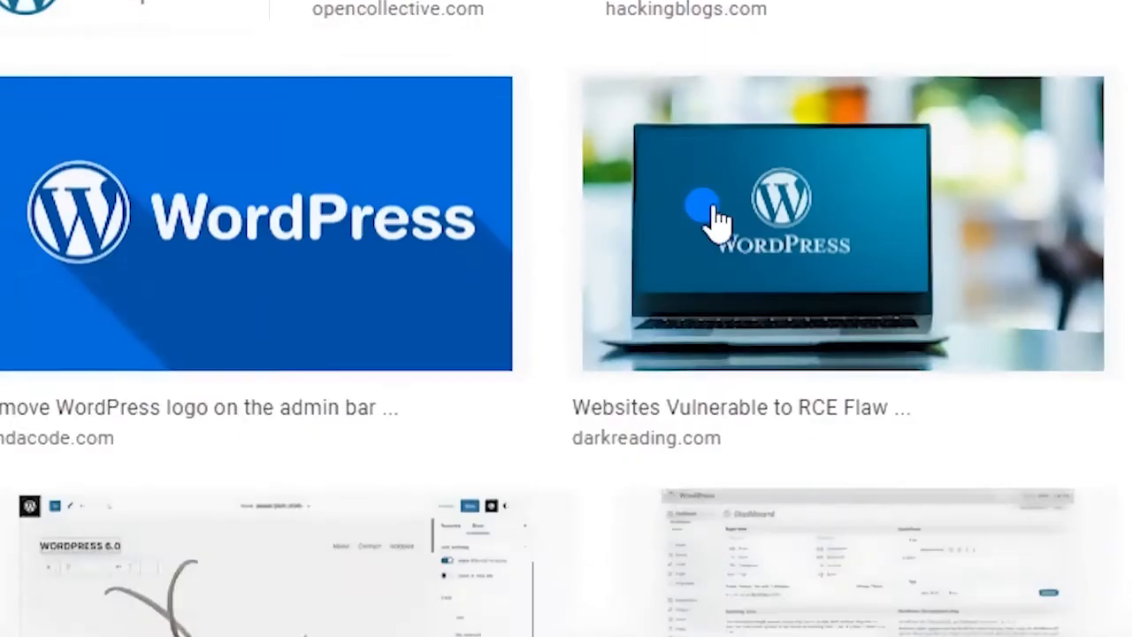
scroll(1101, 381, "down", 5)
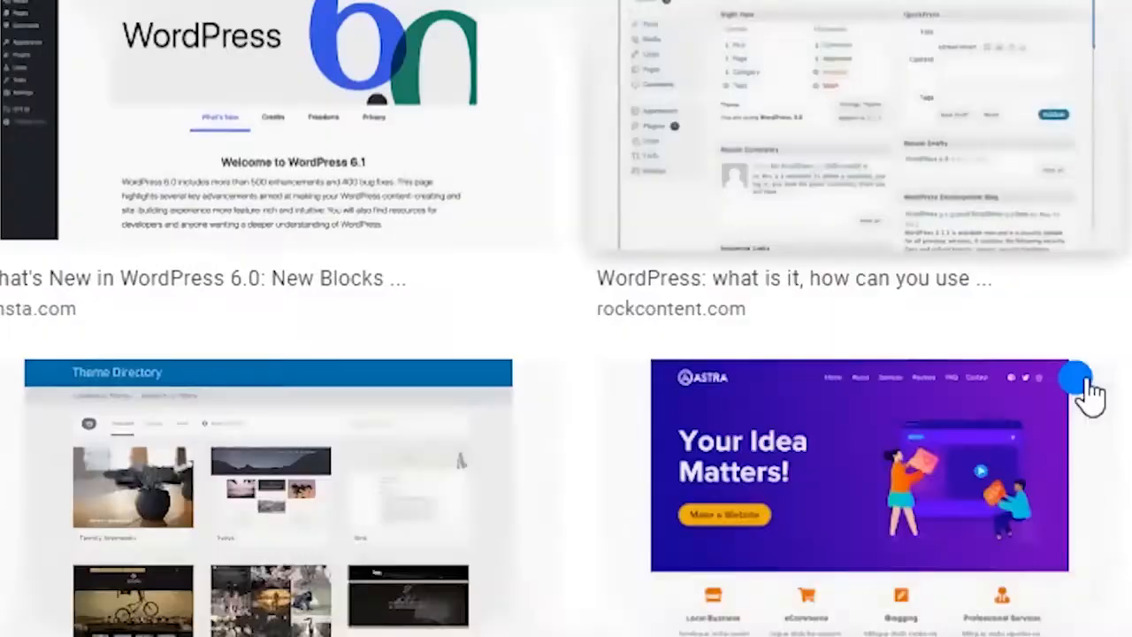
scroll(1082, 384, "up", 10)
scroll(743, 216, "down", 10)
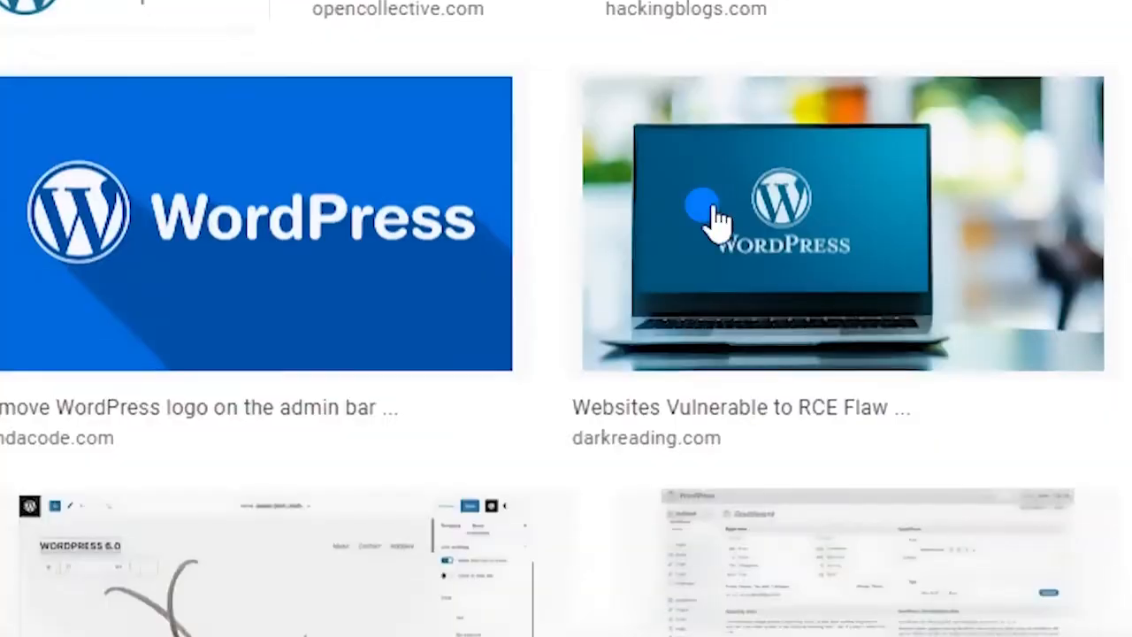
scroll(1093, 376, "down", 10)
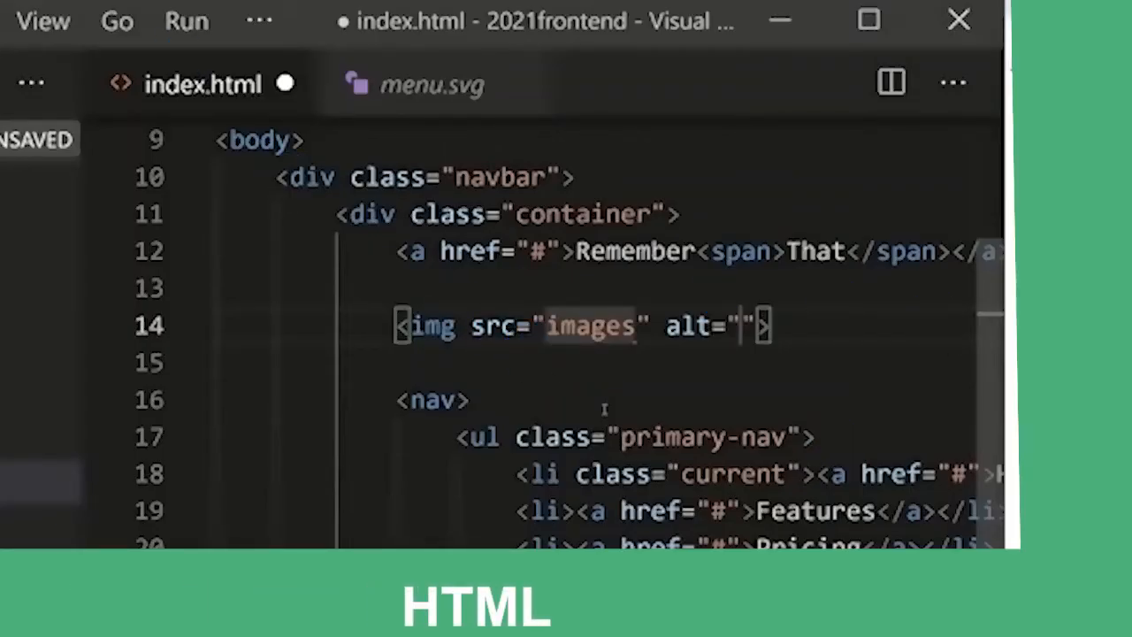
key("Left")
key("Left")
key("Left")
key("Left")
key("Left")
key("Left")
key("Left")
type("/")
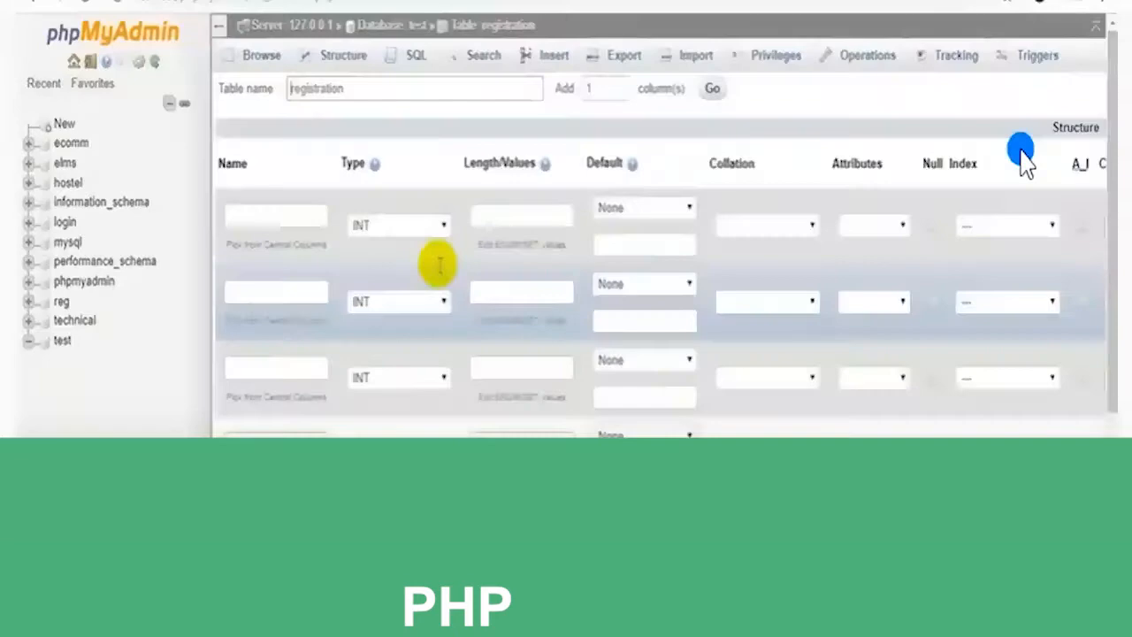
Write <link rel="stylesheet" href="main.css"> on line 7 inside the head
left_click(295, 210)
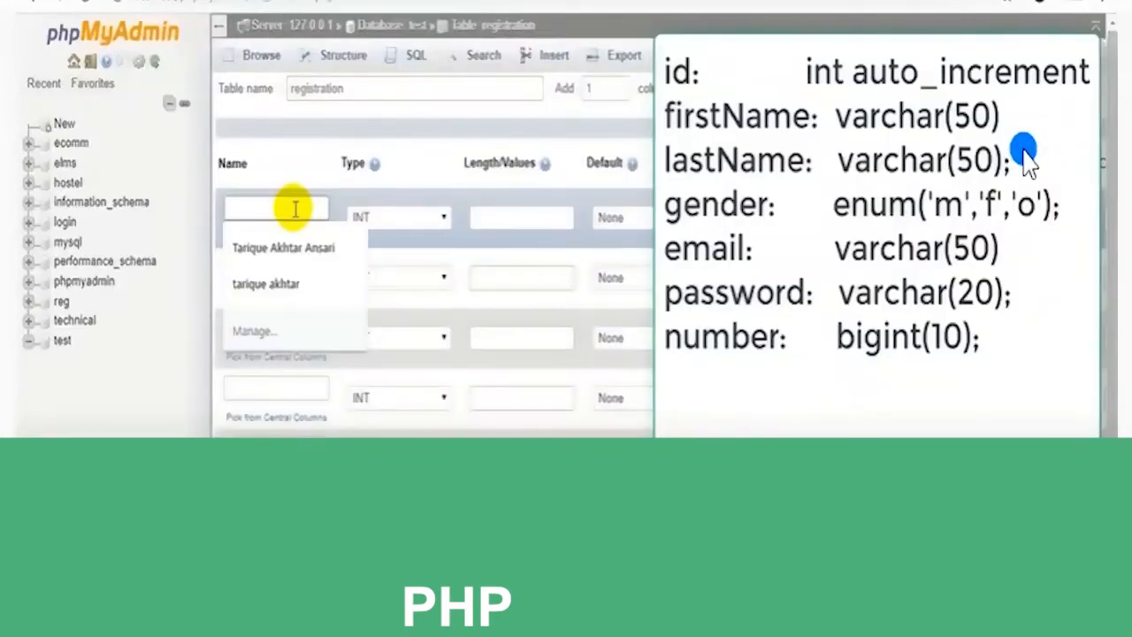
type("id")
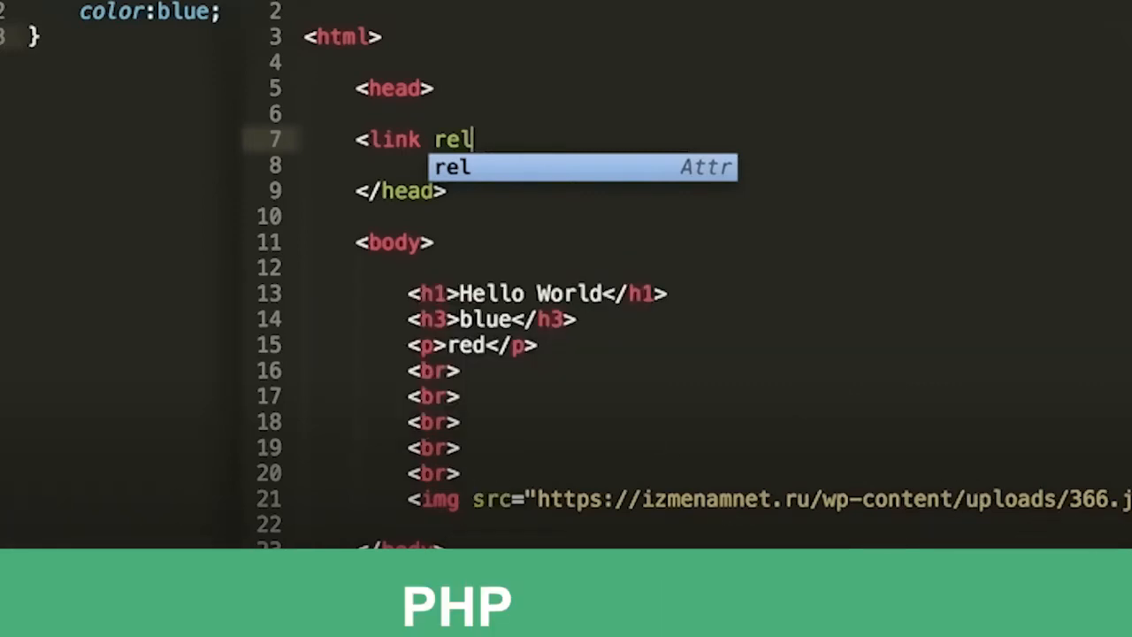
type("=\"styles")
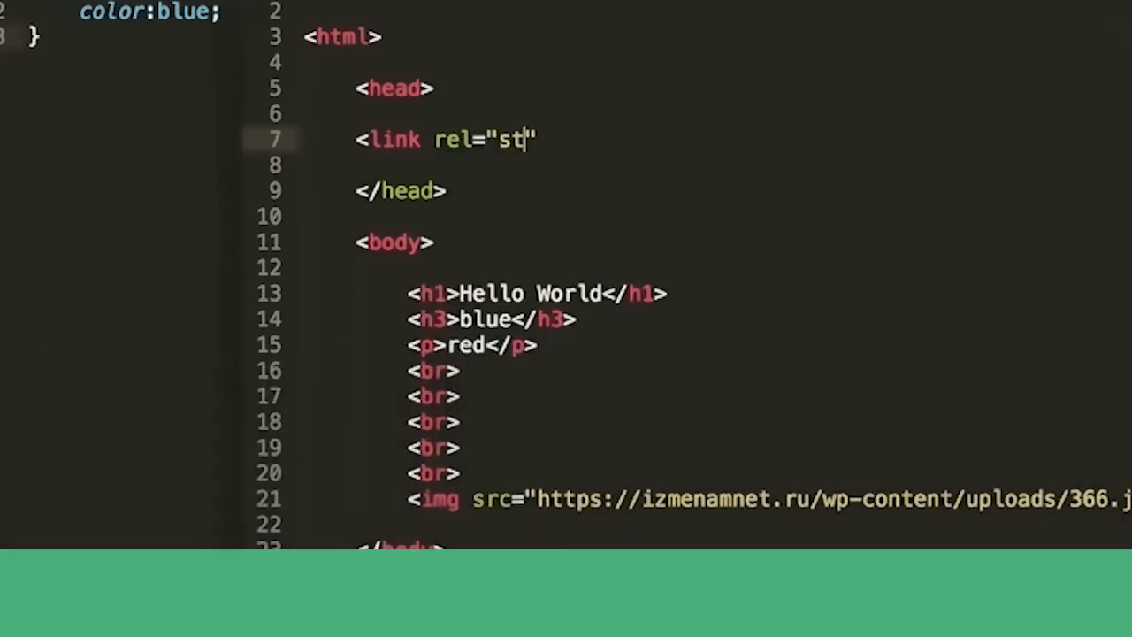
type("heet\" href")
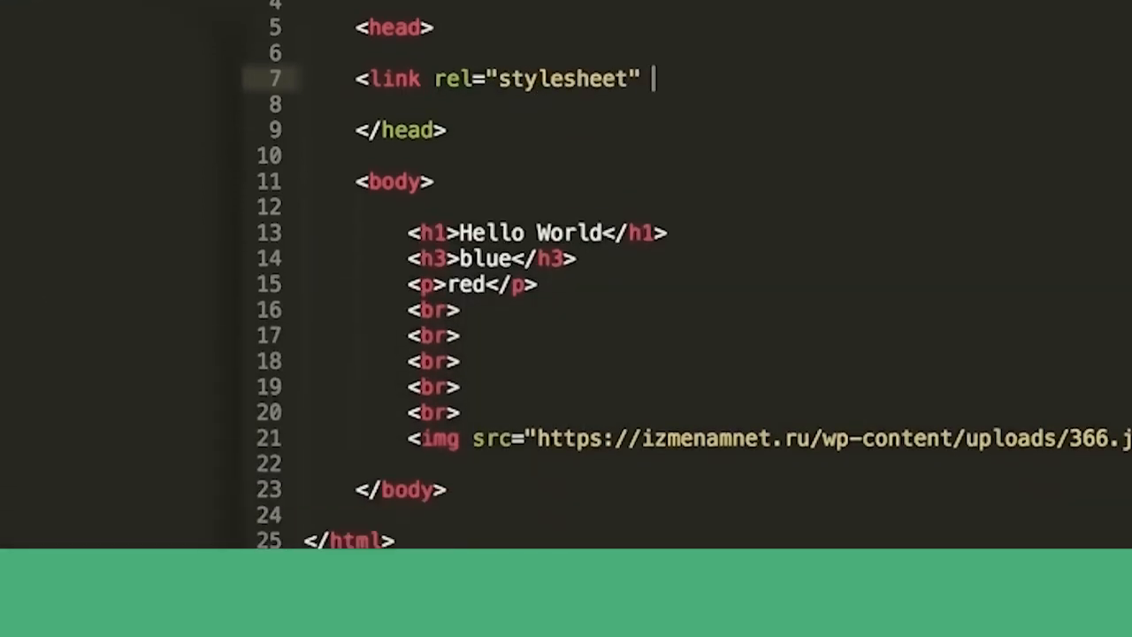
type("=\"main.css\"")
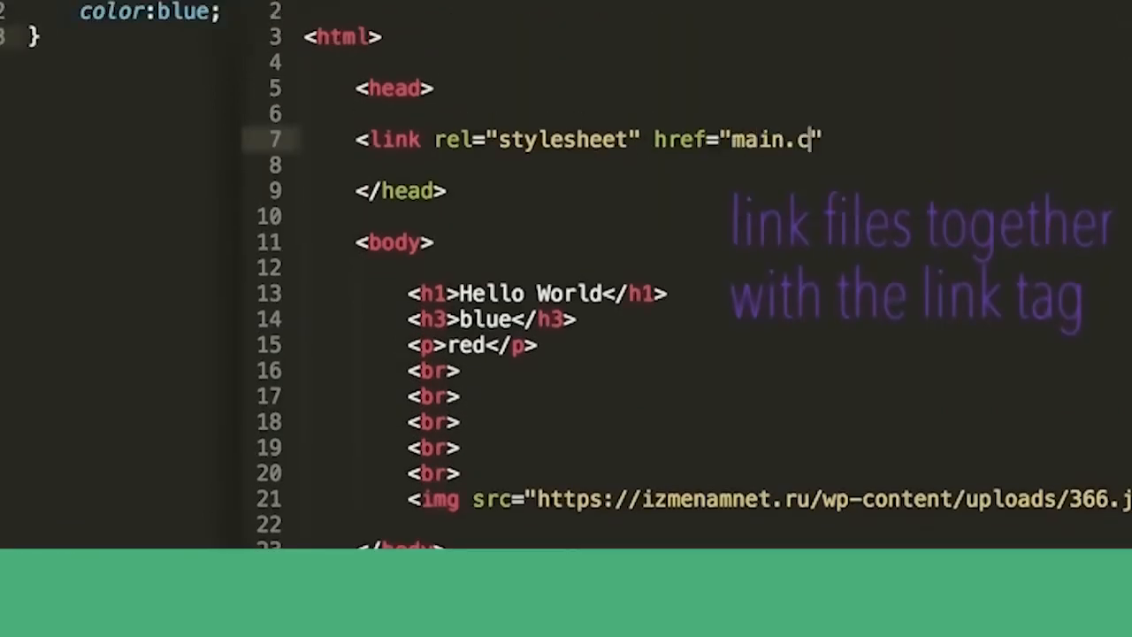
type(">")
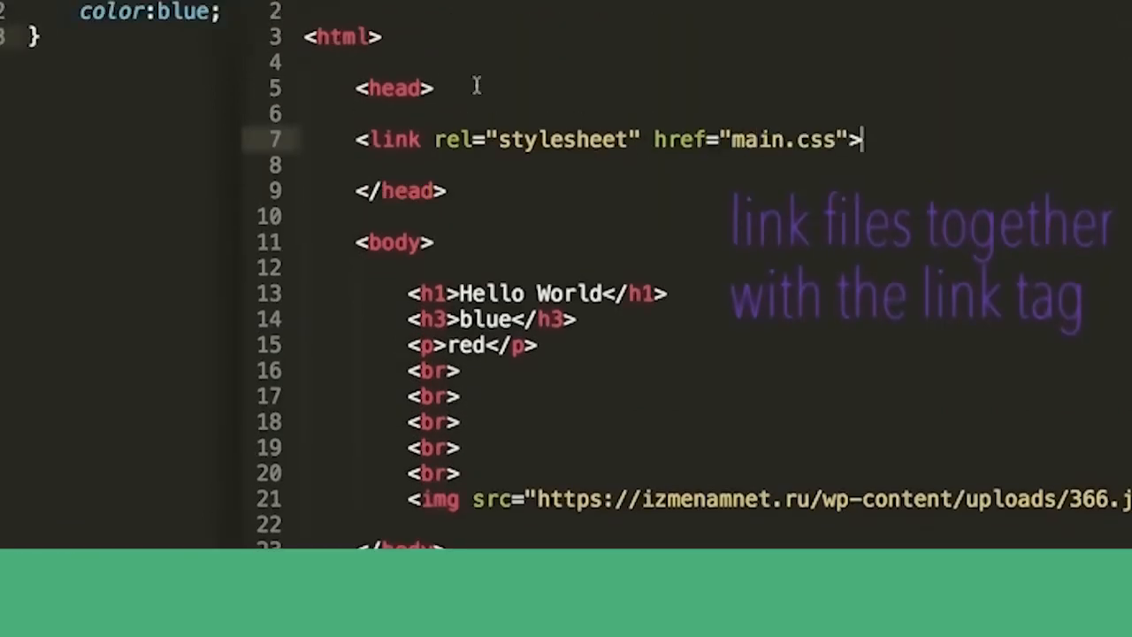
left_click_drag(421, 138, 370, 139)
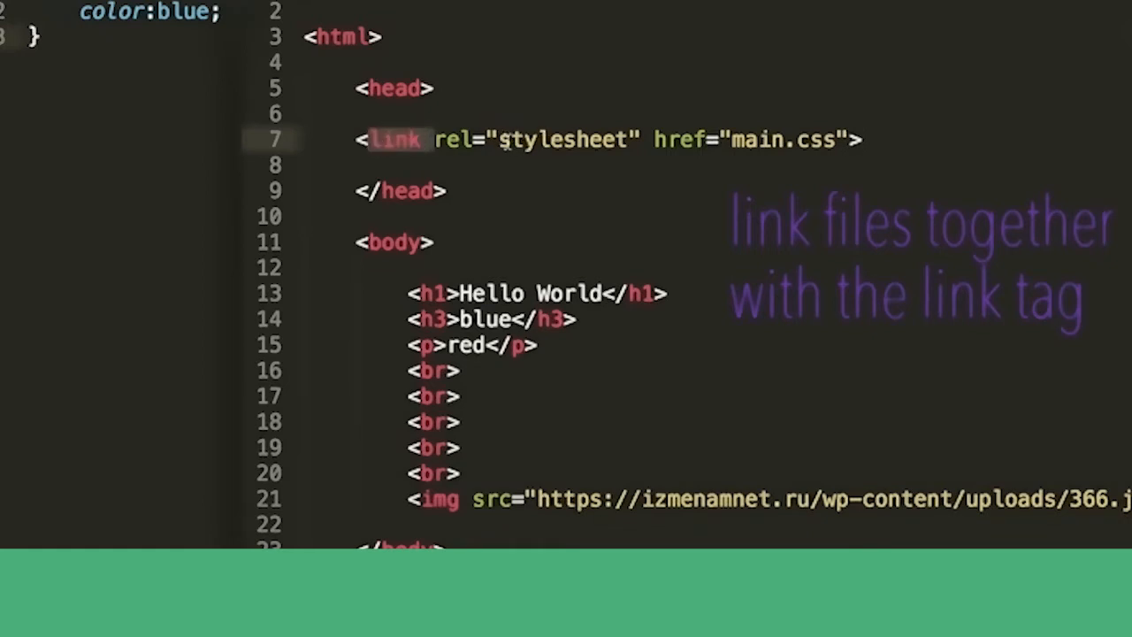
left_click_drag(499, 139, 580, 138)
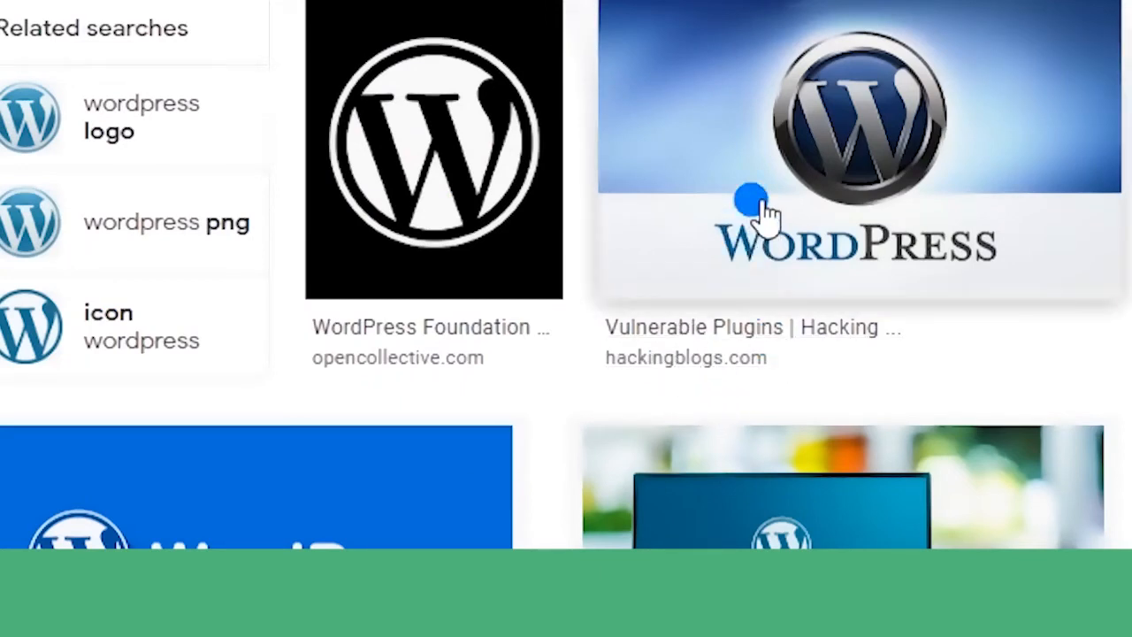
scroll(718, 221, "down", 4)
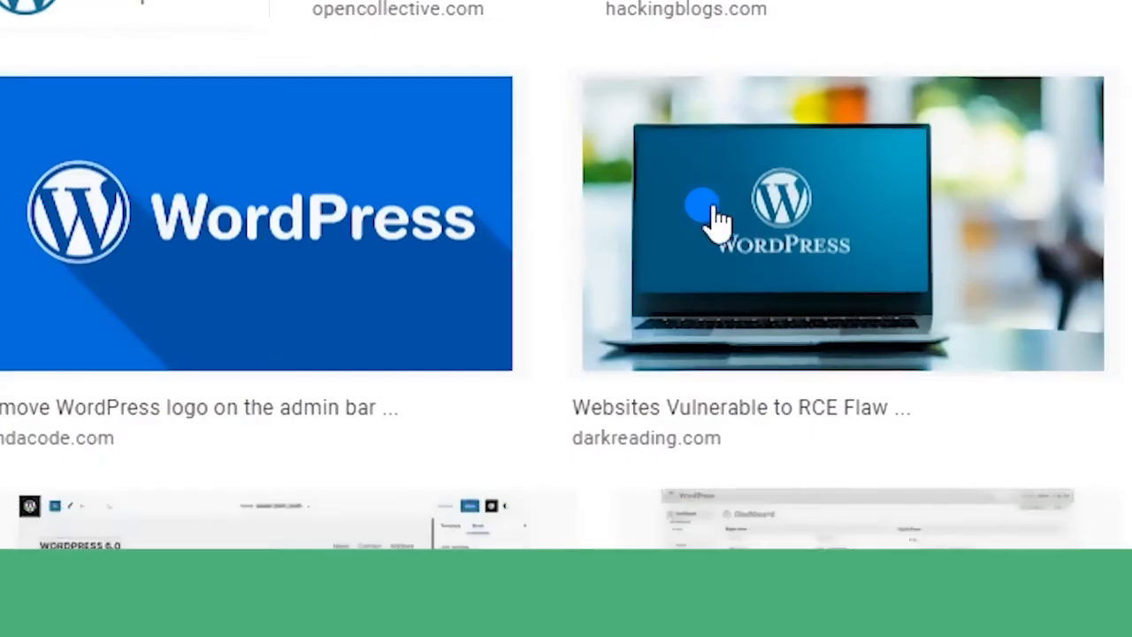
scroll(718, 221, "down", 2)
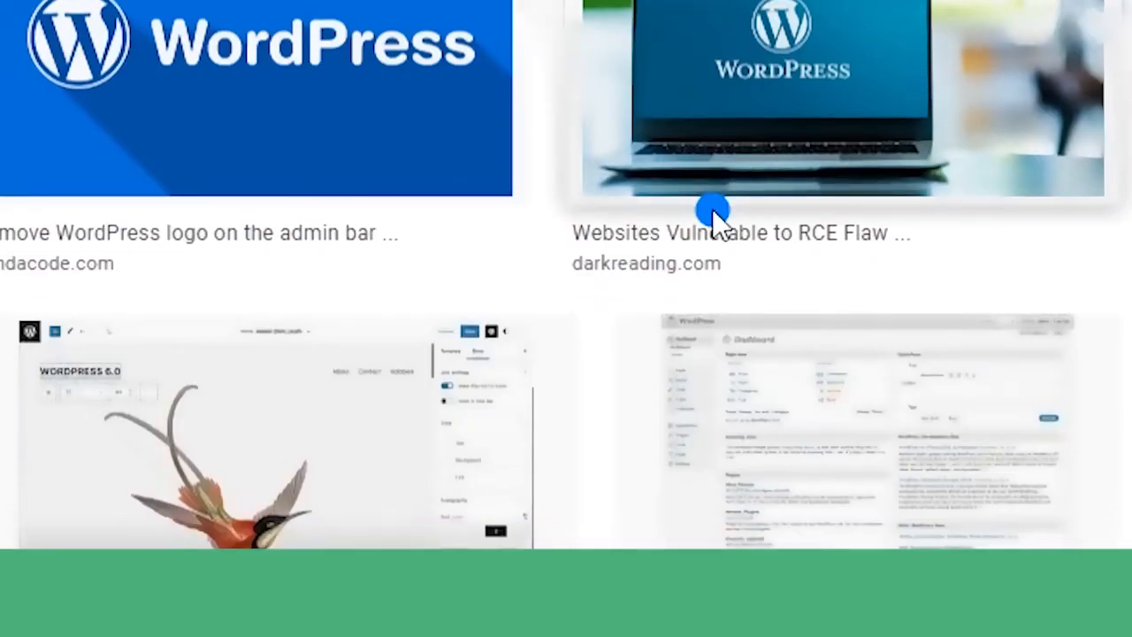
scroll(718, 221, "down", 4)
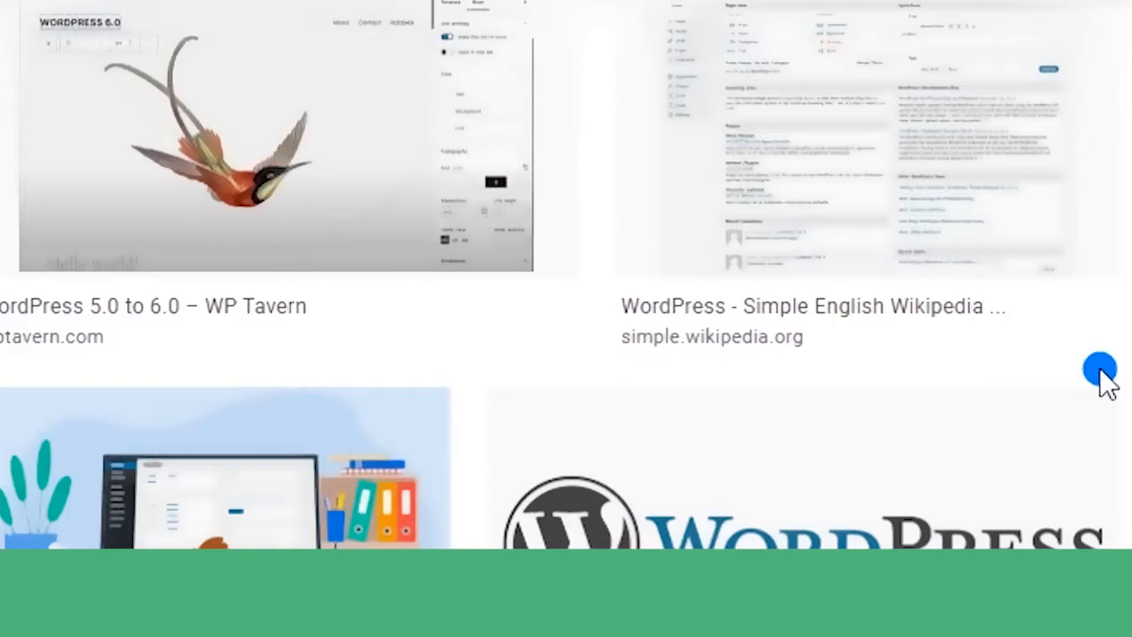
scroll(1101, 376, "down", 8)
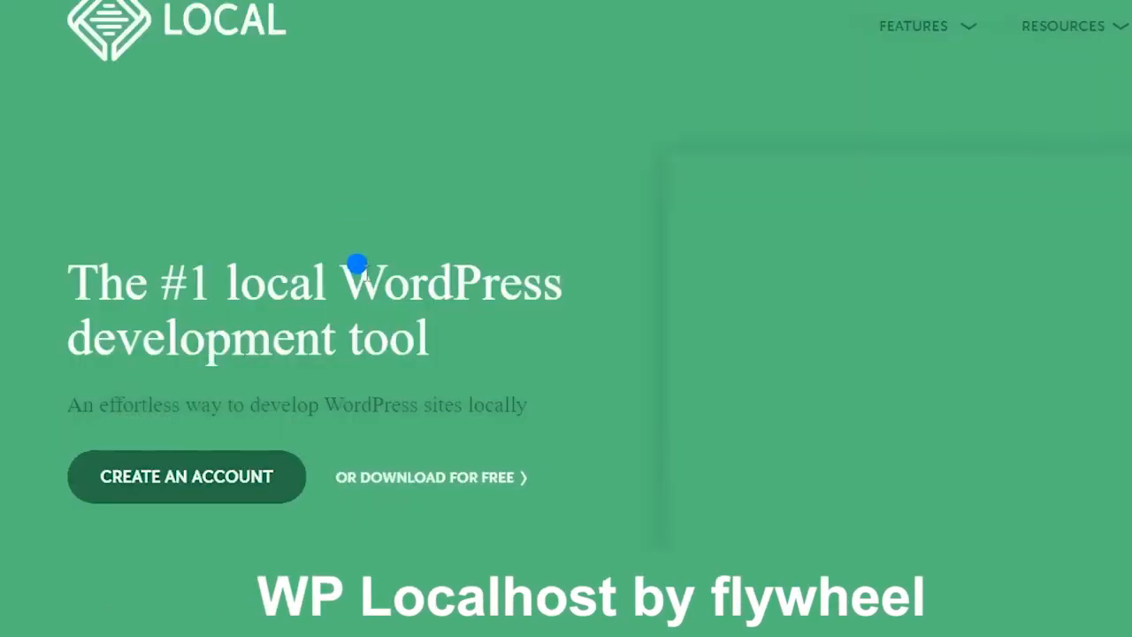
Scroll through the localwp.com homepage features and testimonials
scroll(356, 263, "down", 3)
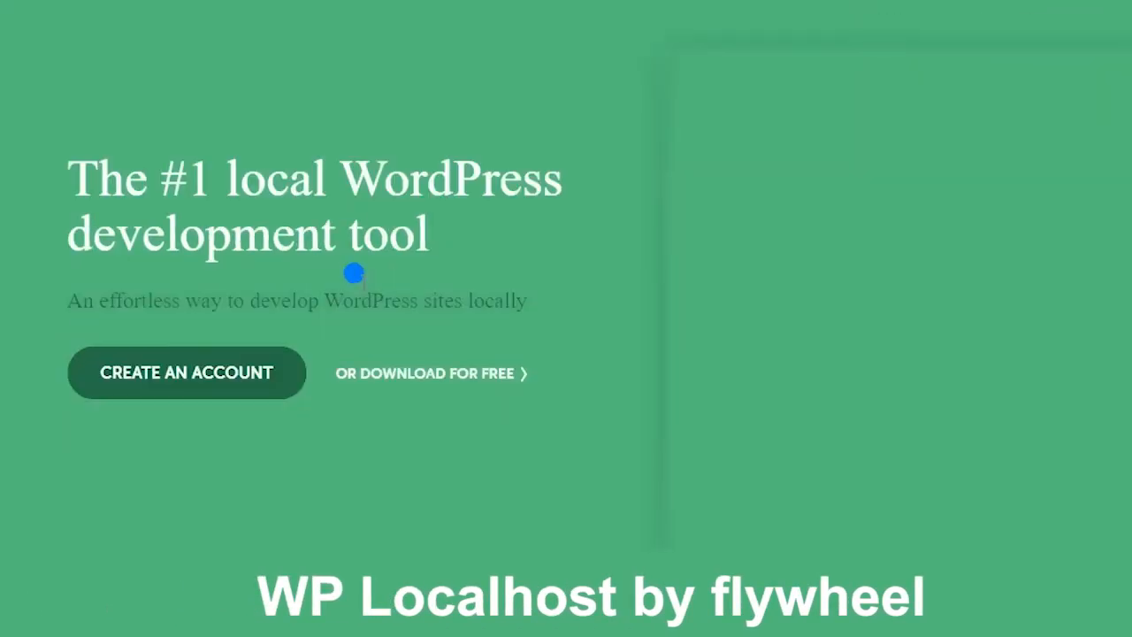
scroll(366, 283, "up", 2)
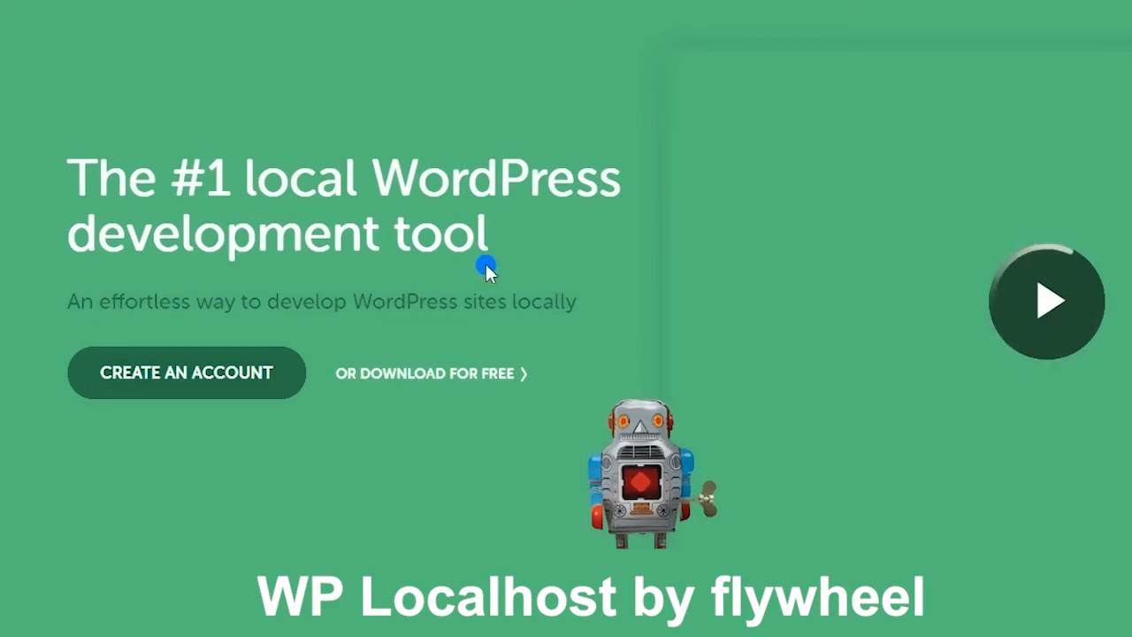
scroll(602, 239, "down", 5)
scroll(602, 241, "down", 10)
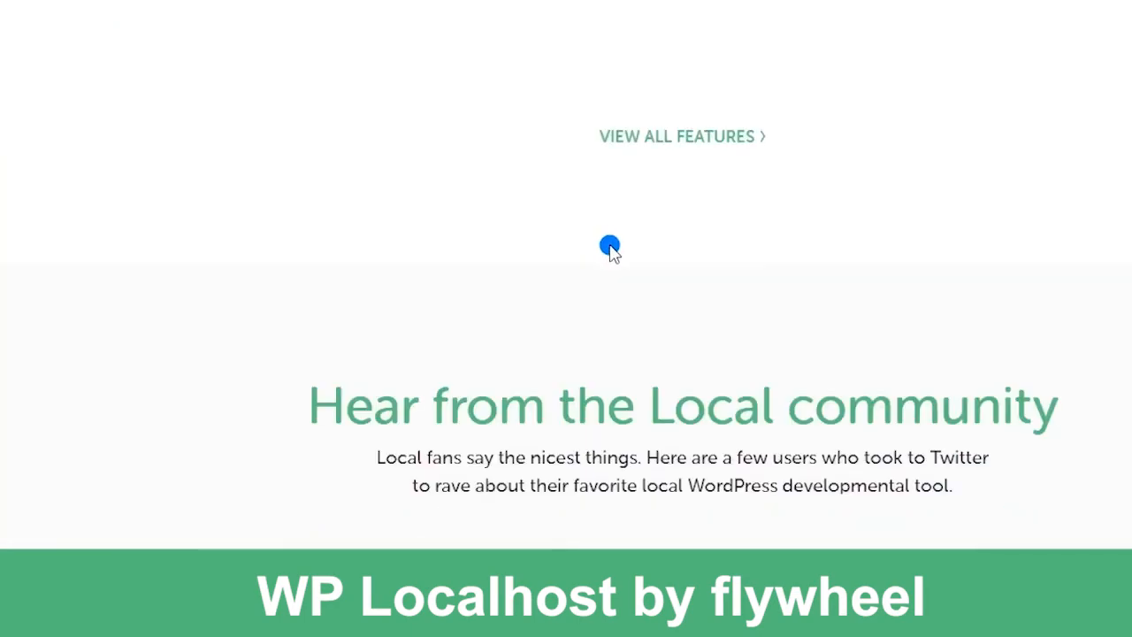
scroll(605, 248, "down", 10)
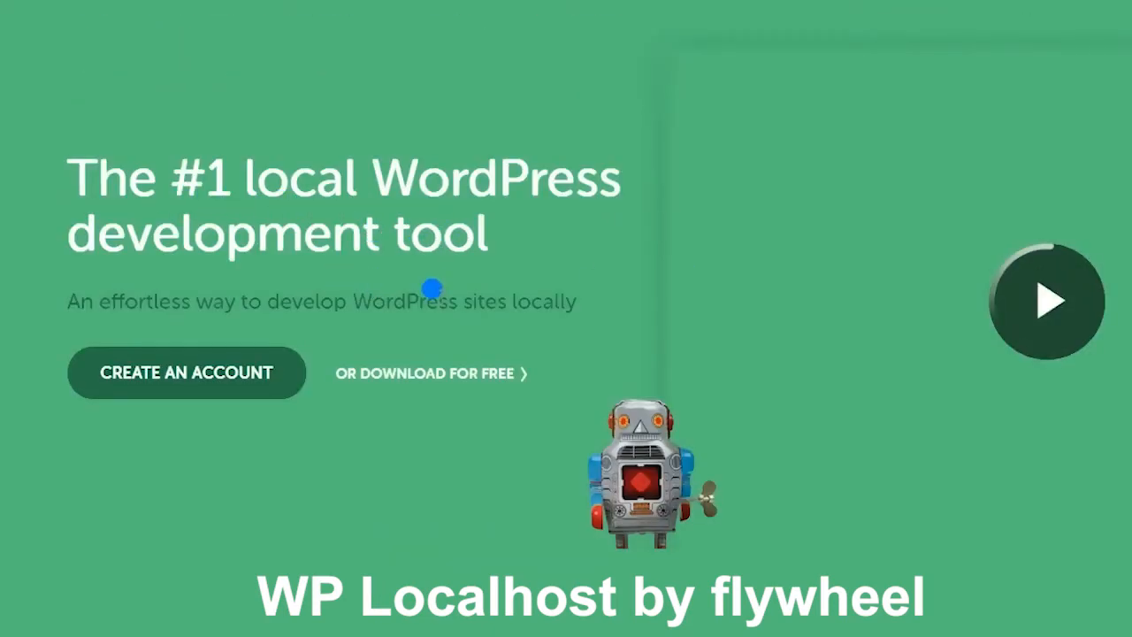
scroll(600, 235, "down", 10)
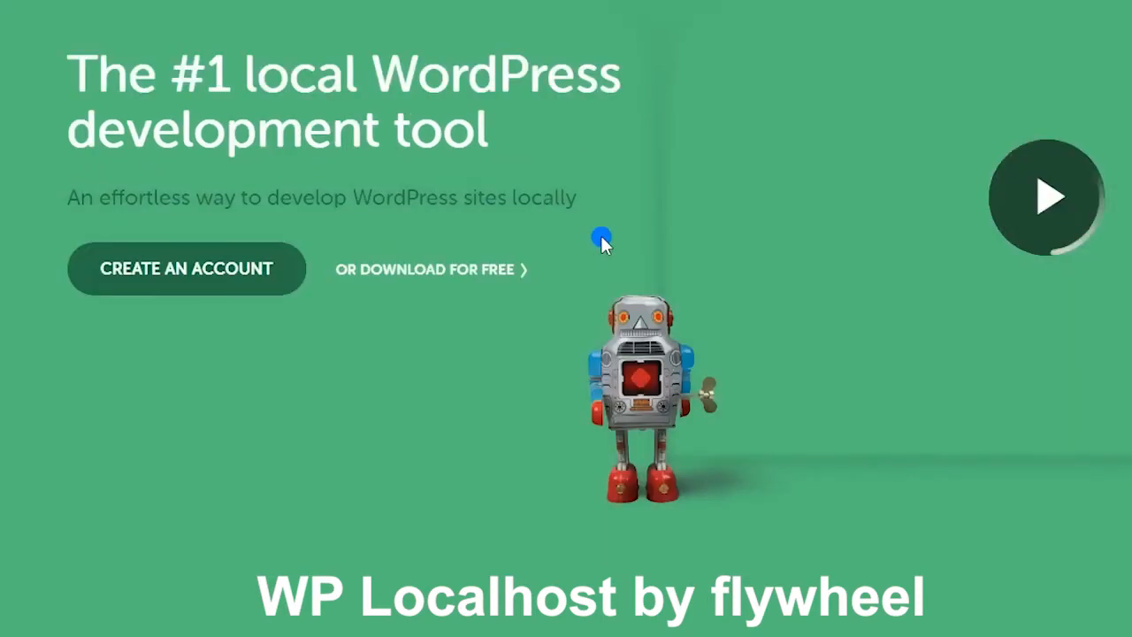
scroll(602, 239, "down", 7)
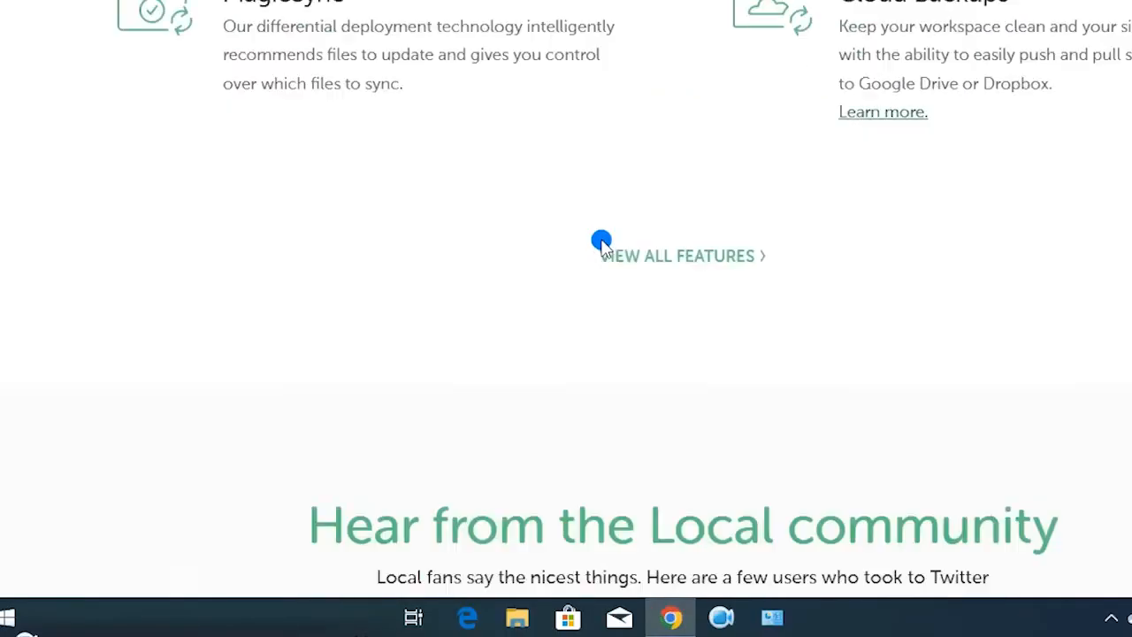
scroll(609, 252, "down", 10)
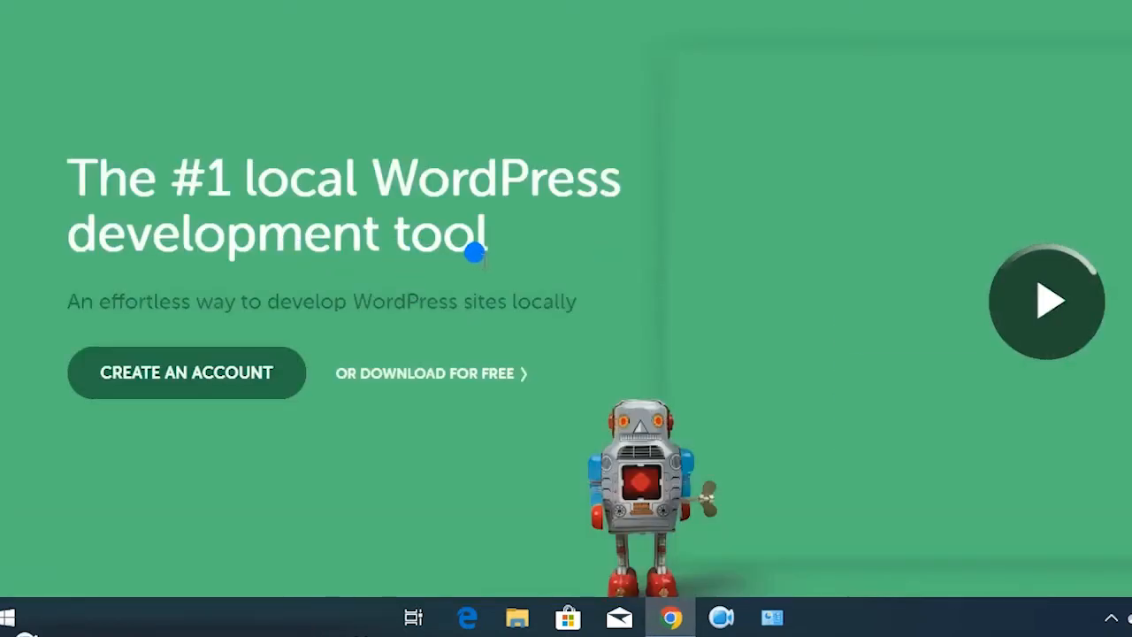
scroll(601, 238, "down", 1)
scroll(600, 236, "down", 1)
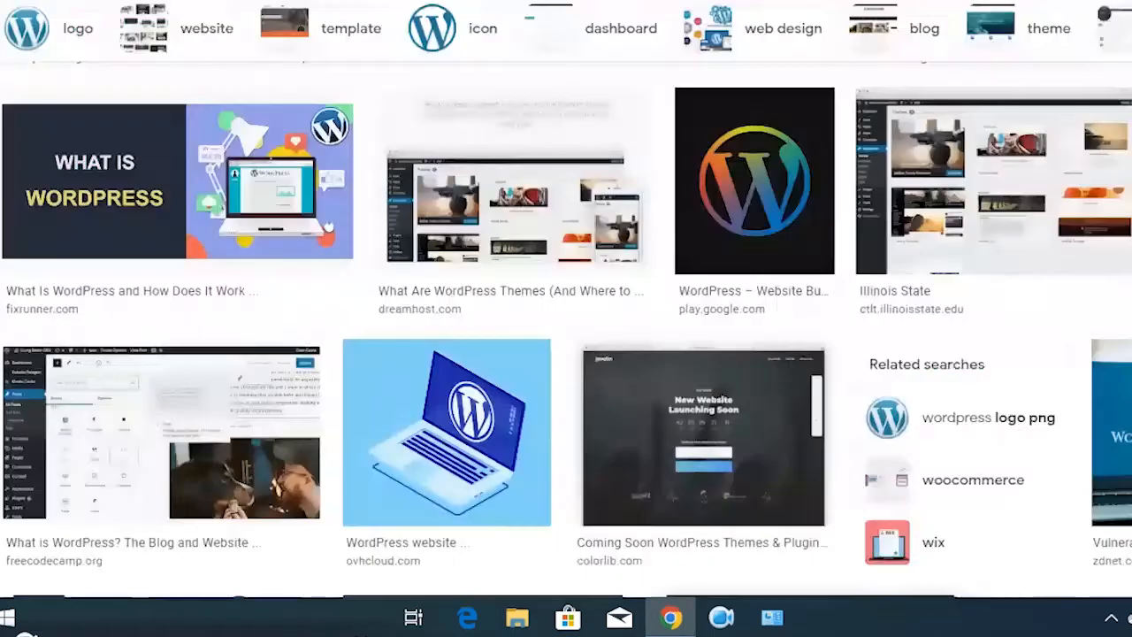
Return to Chrome and open a new blank tab
left_click(672, 617)
left_click(672, 618)
key("ctrl+t")
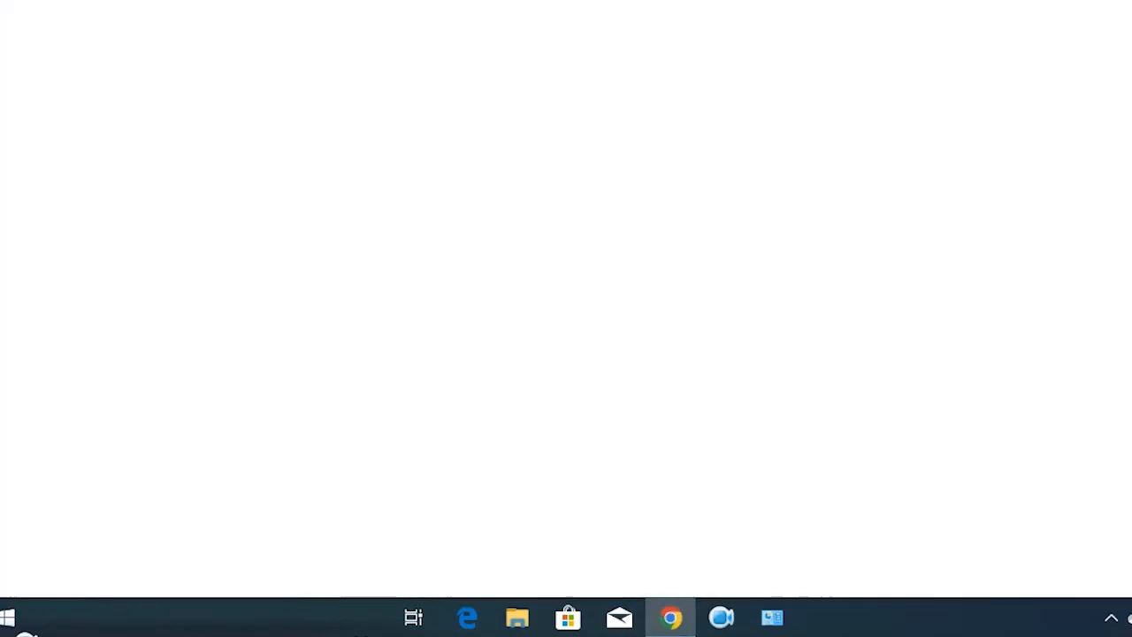
Search Google for 'local wp.com' by typing 'local w' and accepting the suggestion
left_click(632, 278)
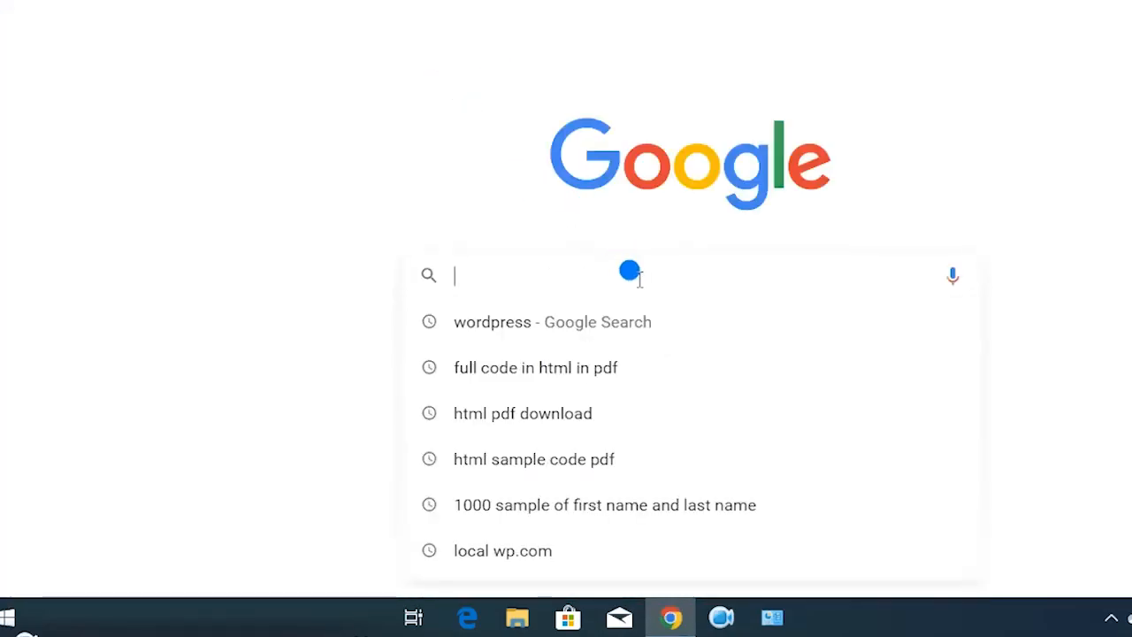
type("local")
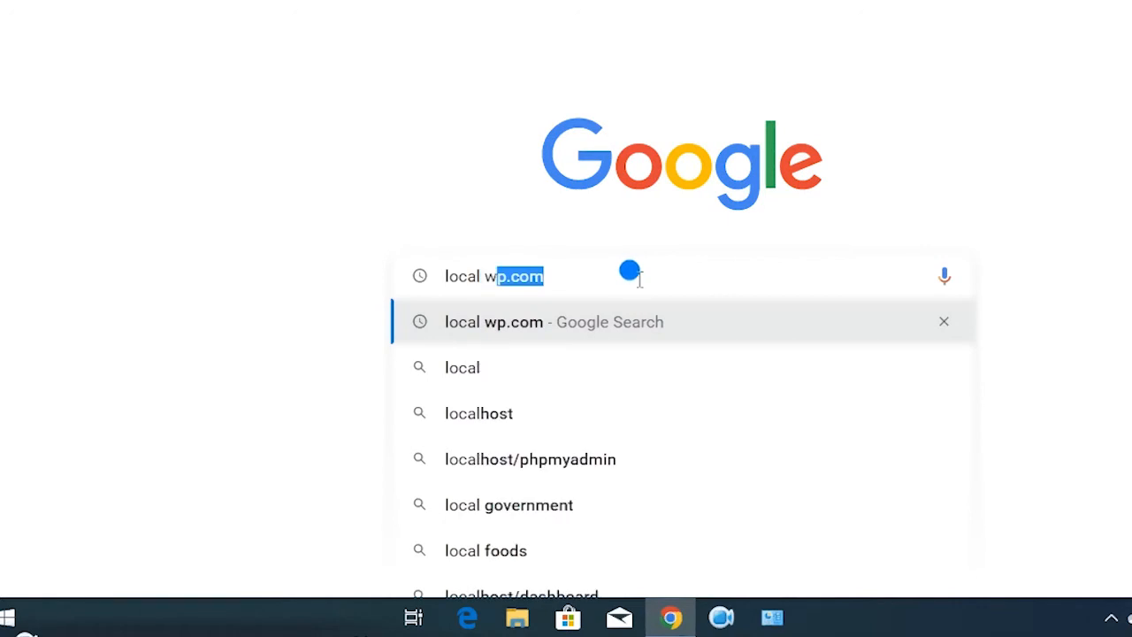
type(" w")
key("Return")
Open the localwp.com search result and browse the homepage
left_click(215, 196)
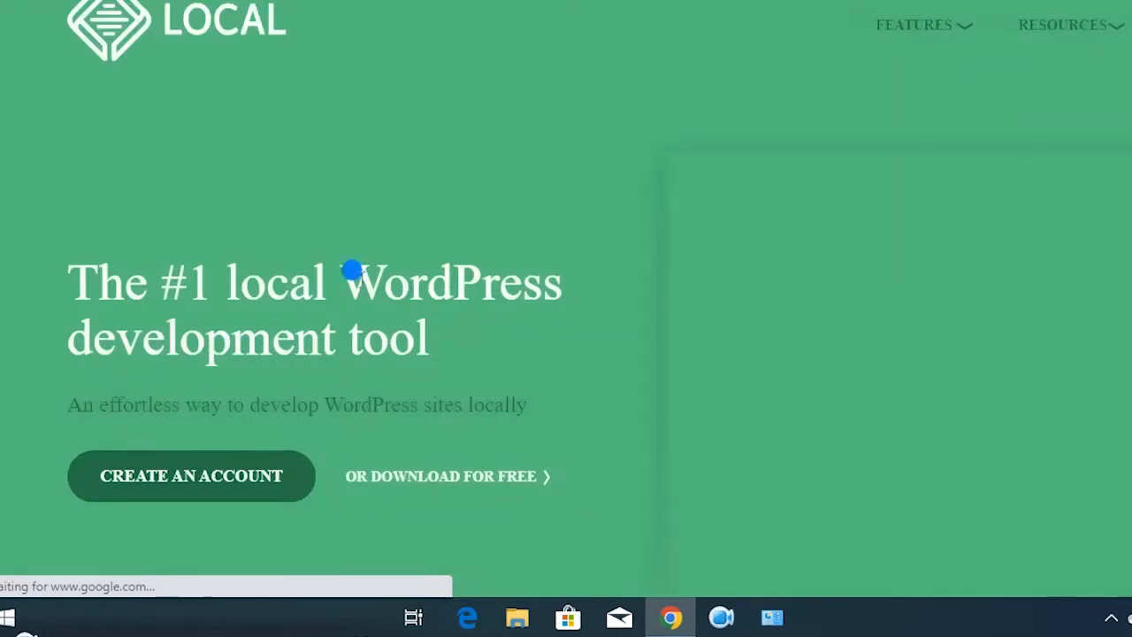
scroll(364, 279, "down", 2)
scroll(363, 279, "up", 1)
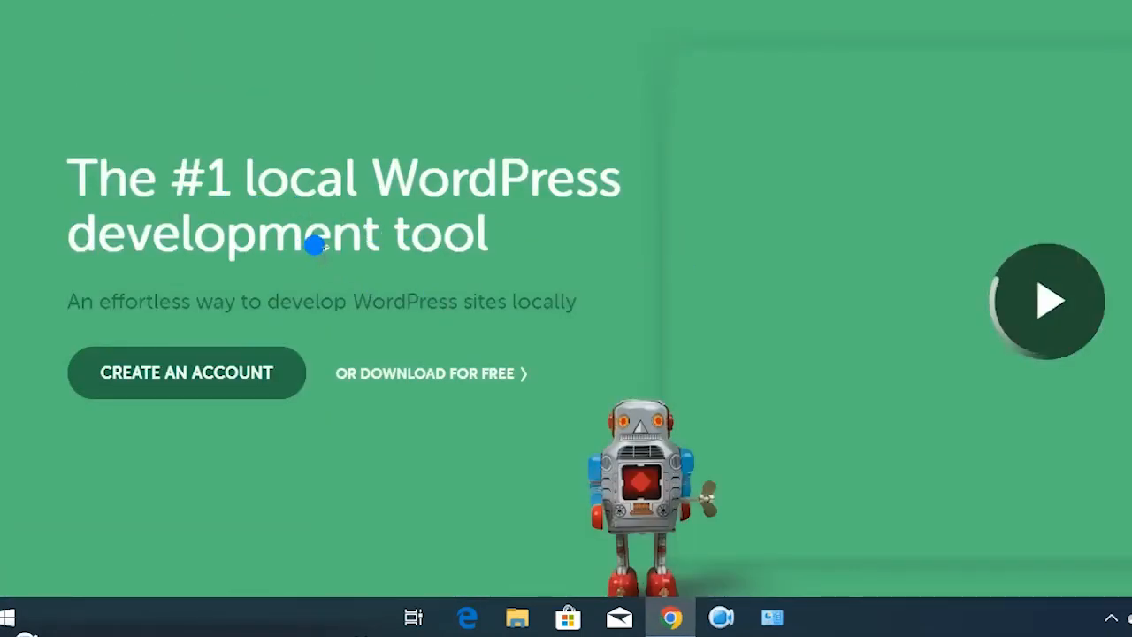
scroll(600, 235, "down", 5)
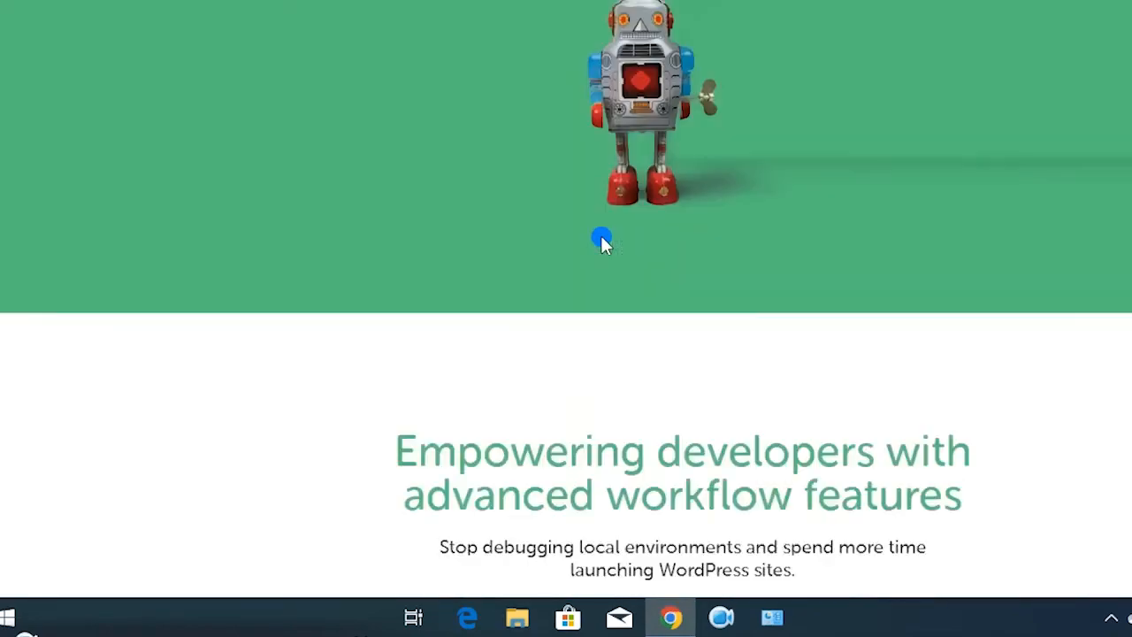
scroll(601, 235, "up", 1)
scroll(601, 235, "down", 8)
scroll(602, 243, "down", 7)
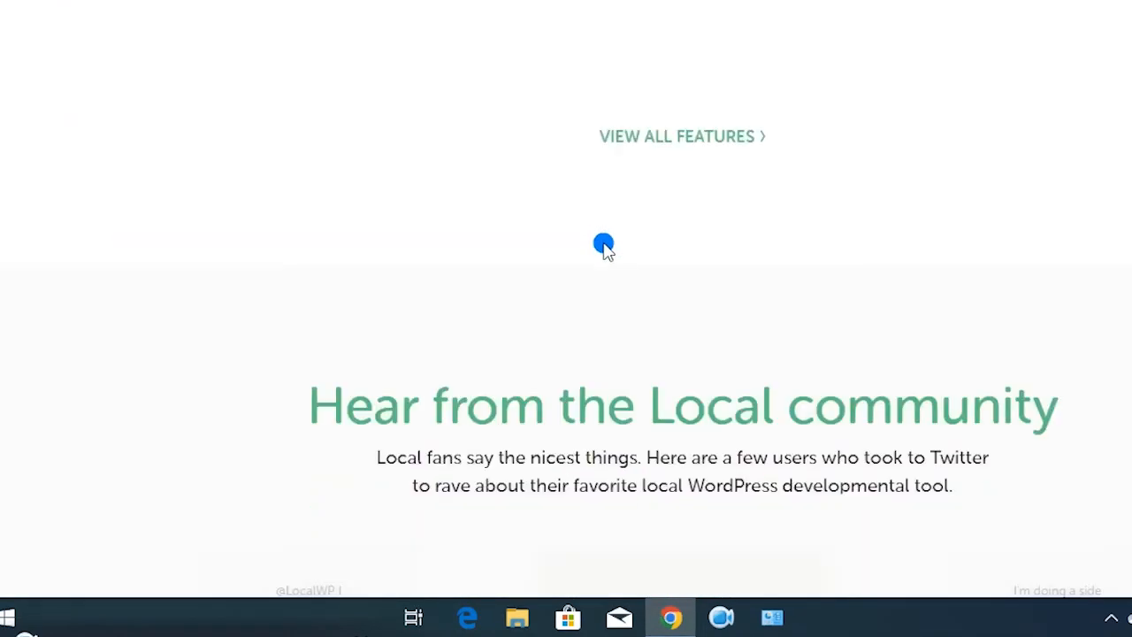
scroll(605, 247, "down", 14)
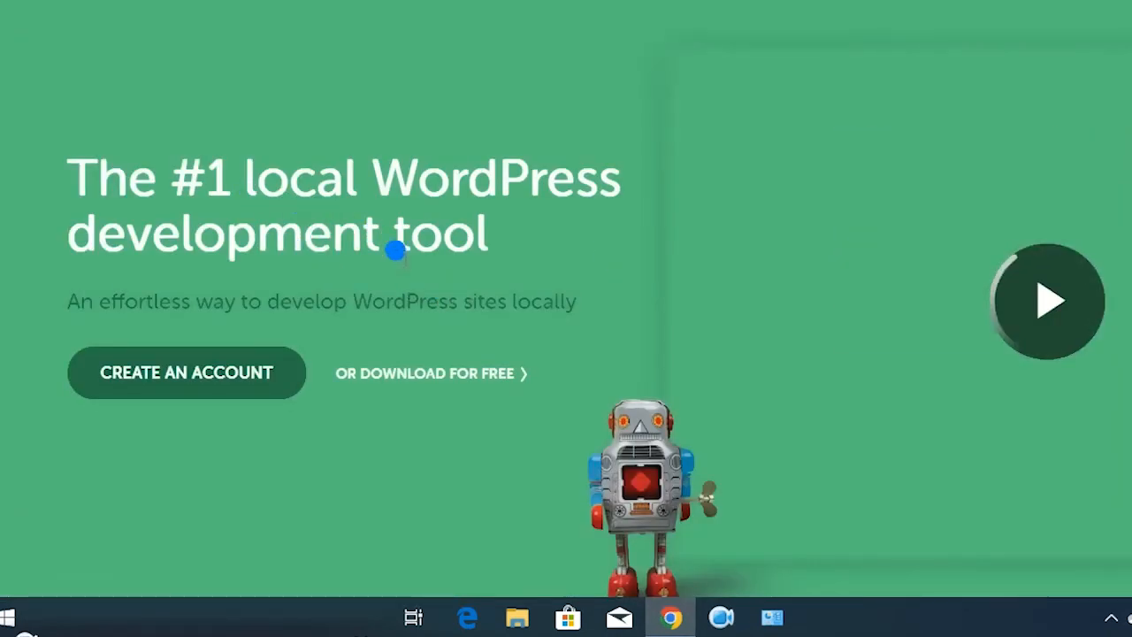
Scroll further and open the 'Or download for free' Download Local form
scroll(601, 240, "down", 3)
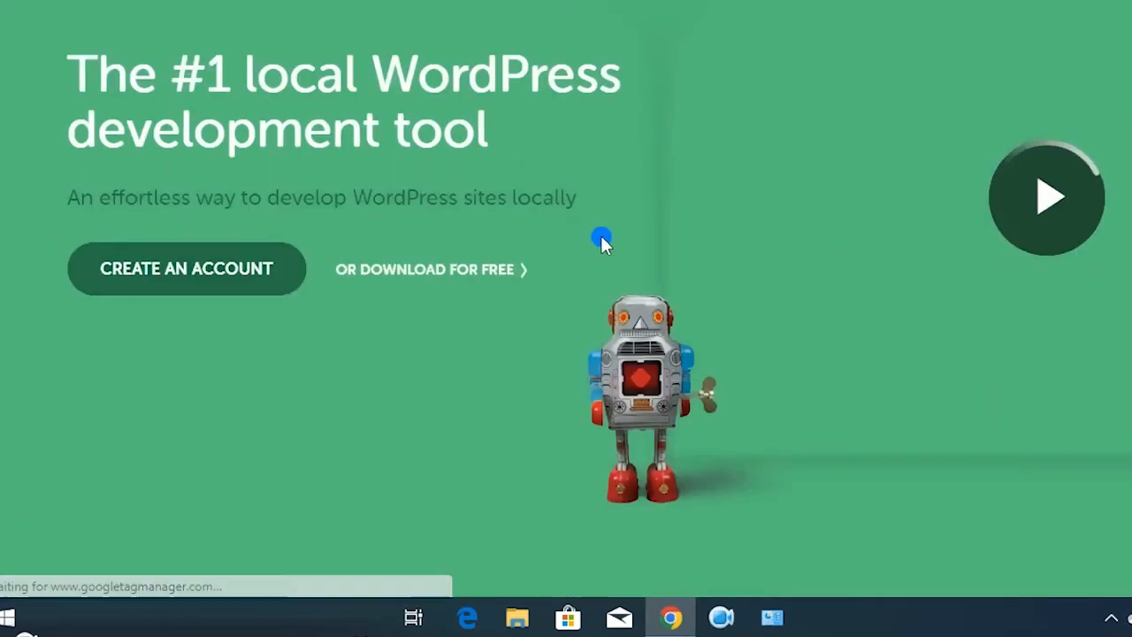
scroll(601, 236, "down", 3)
scroll(601, 238, "up", 1)
scroll(602, 239, "down", 8)
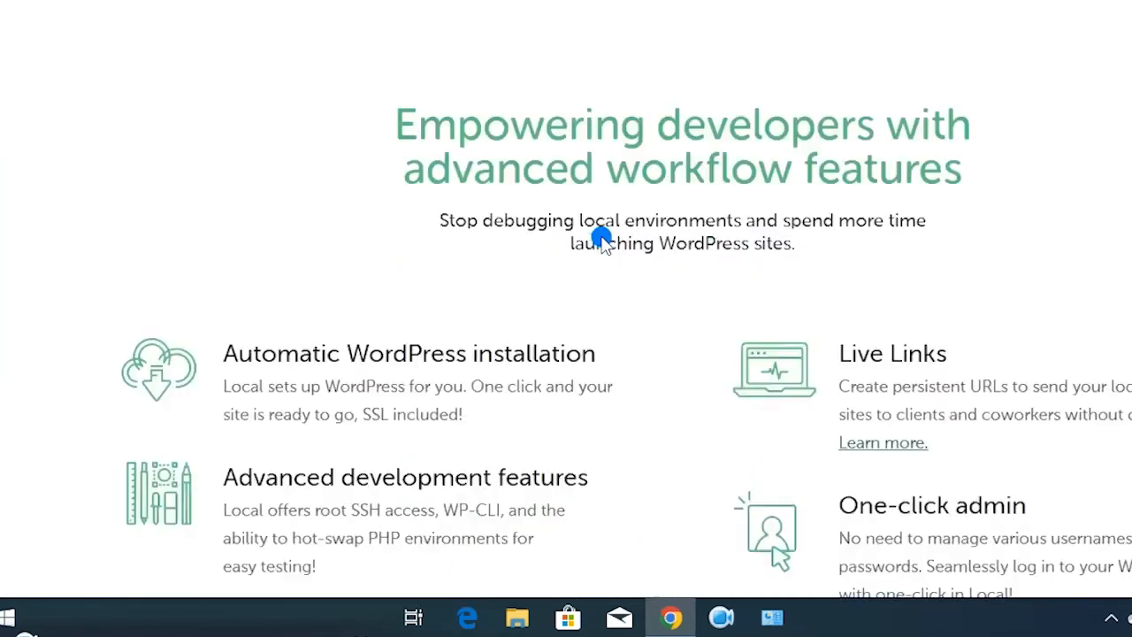
scroll(601, 240, "down", 5)
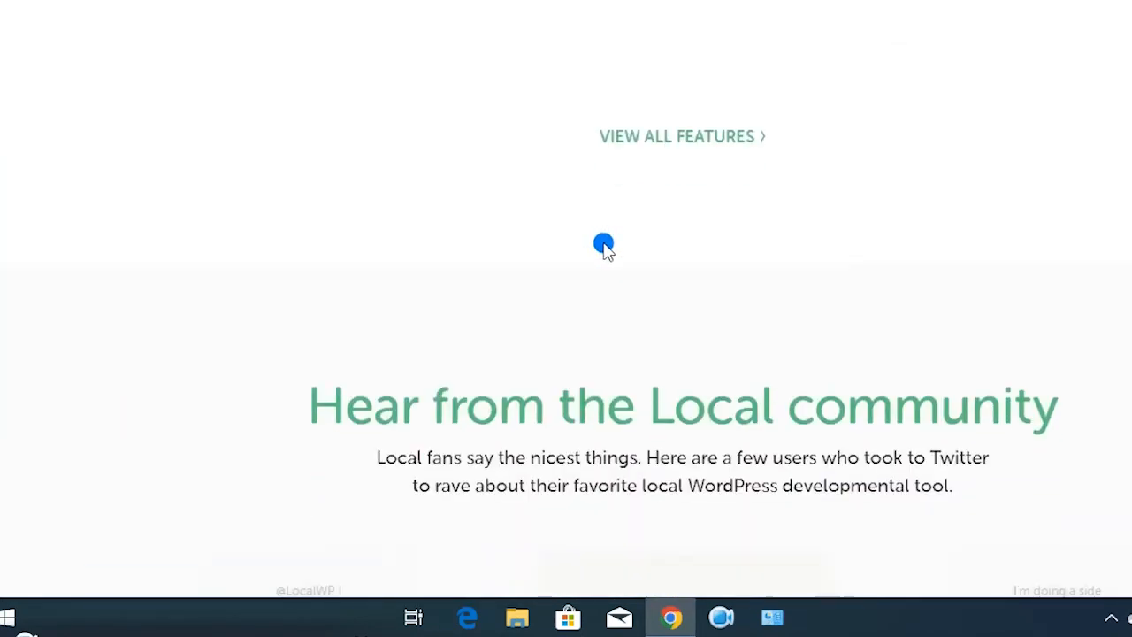
scroll(607, 249, "down", 7)
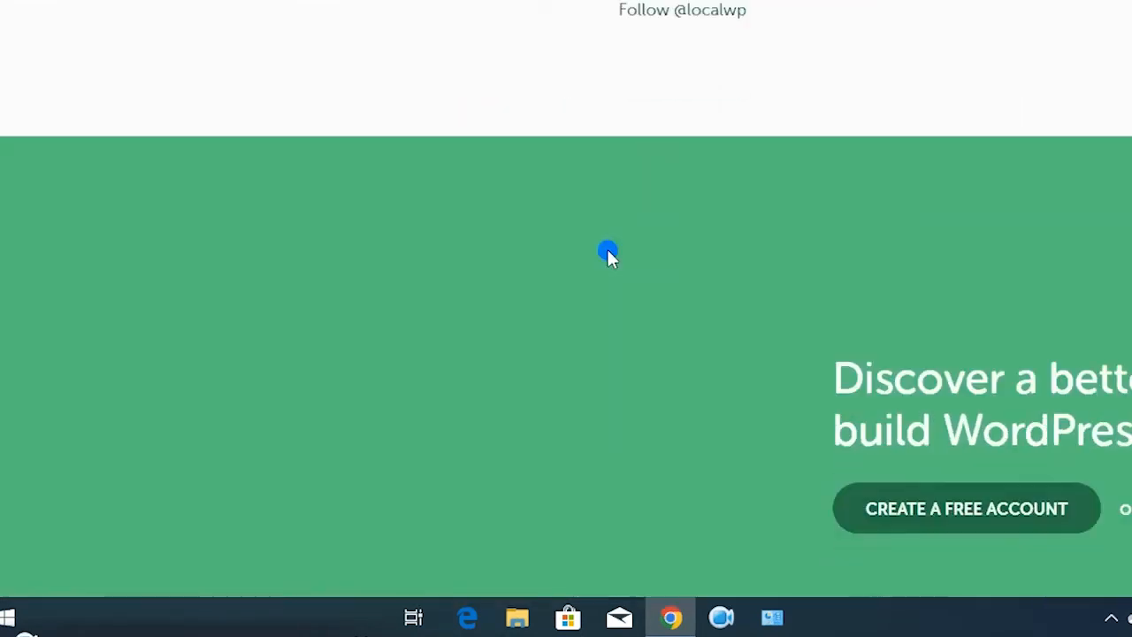
scroll(608, 254, "down", 5)
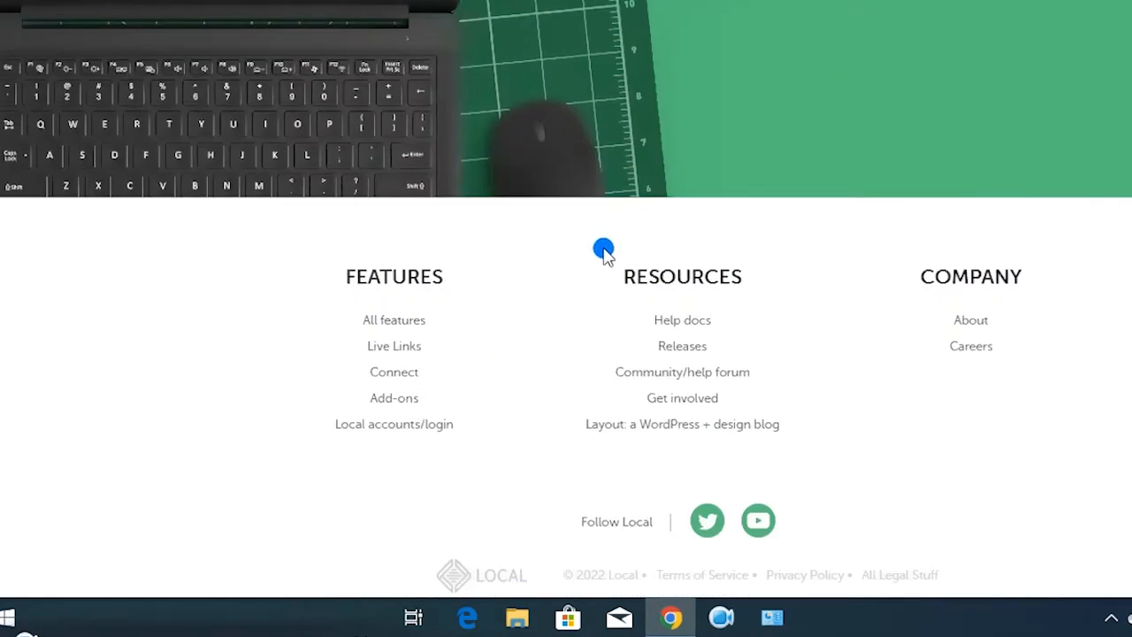
scroll(603, 250, "up", 5)
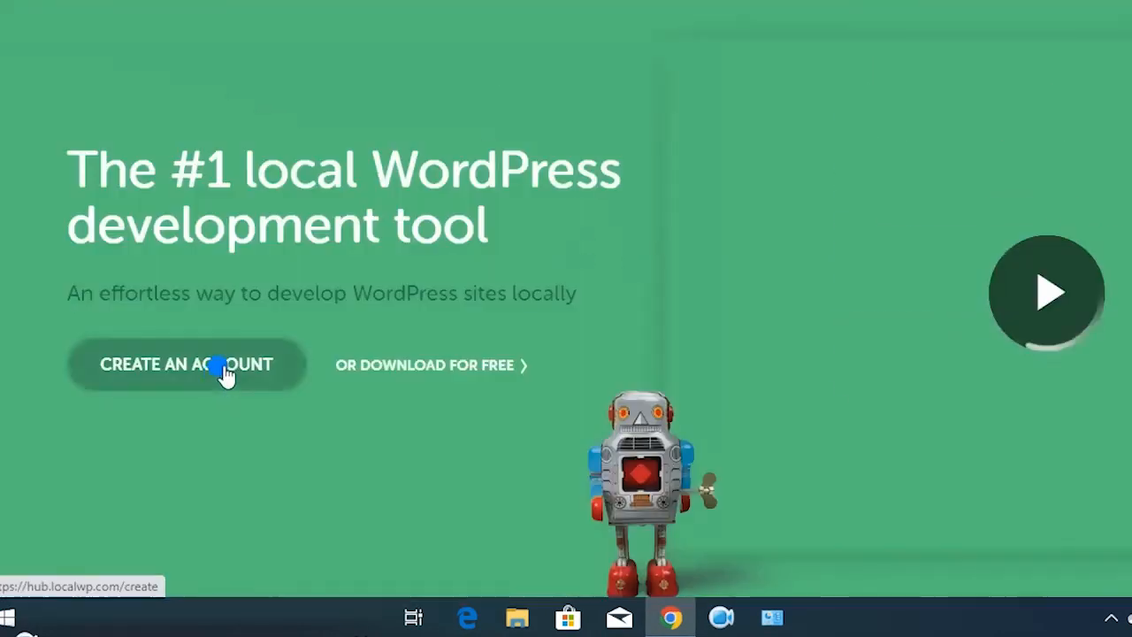
left_click(435, 374)
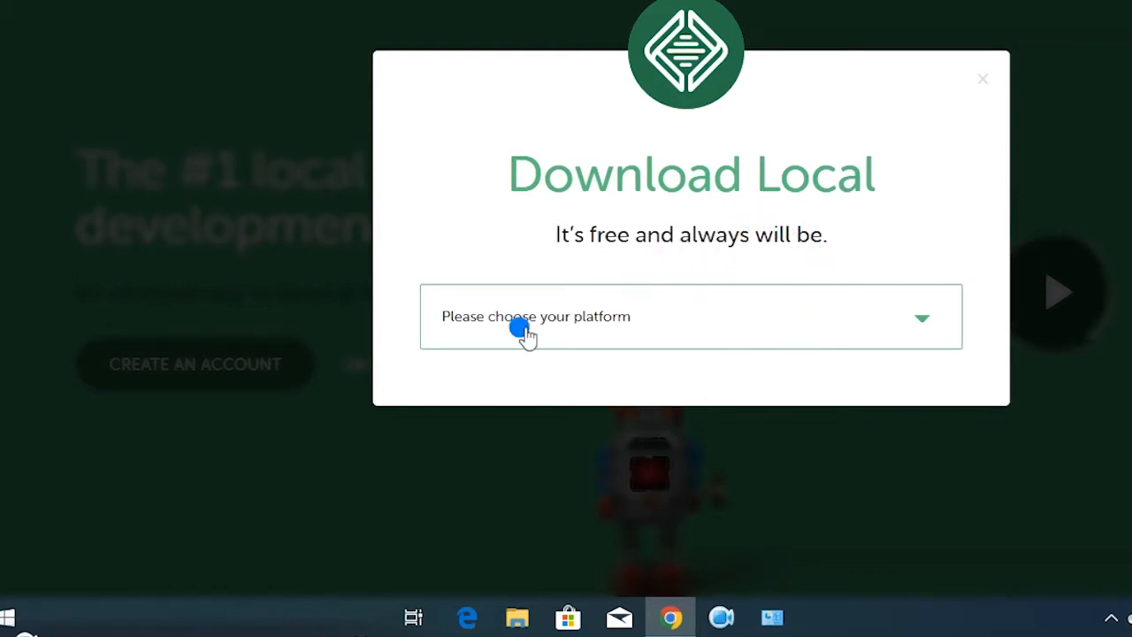
Choose Windows as the download platform
left_click(875, 330)
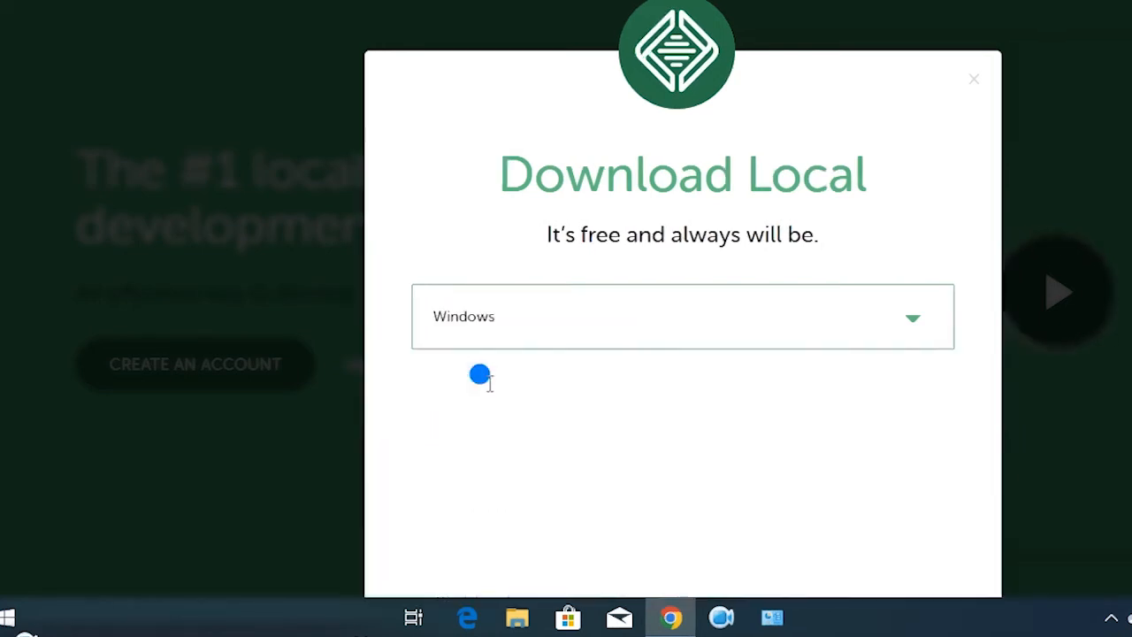
left_click(480, 384)
scroll(633, 369, "down", 3)
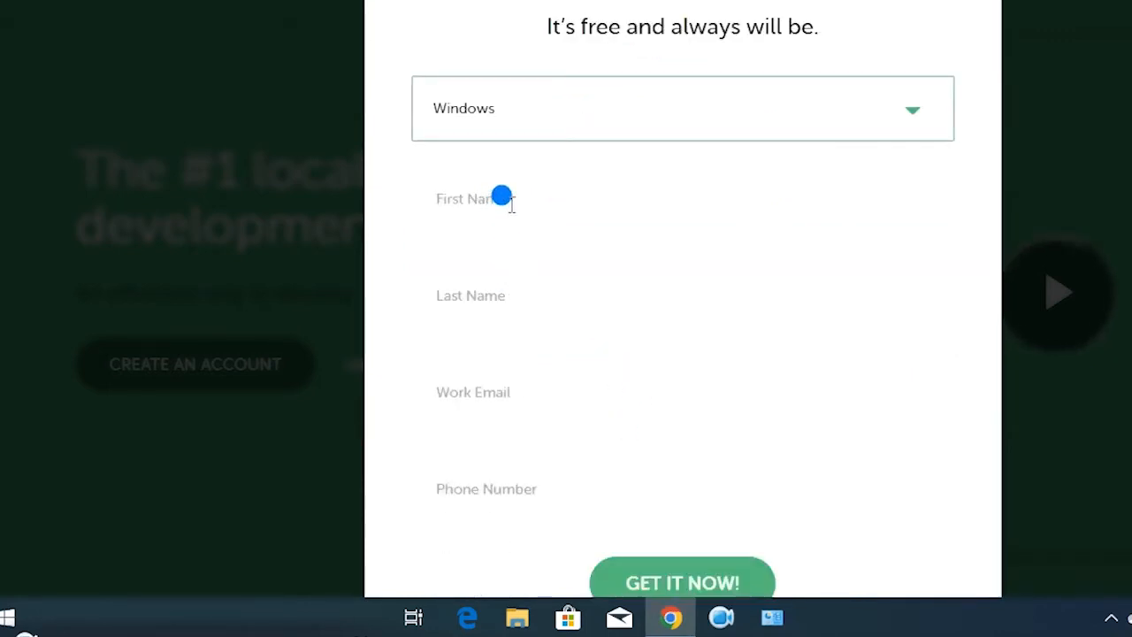
scroll(501, 199, "down", 1)
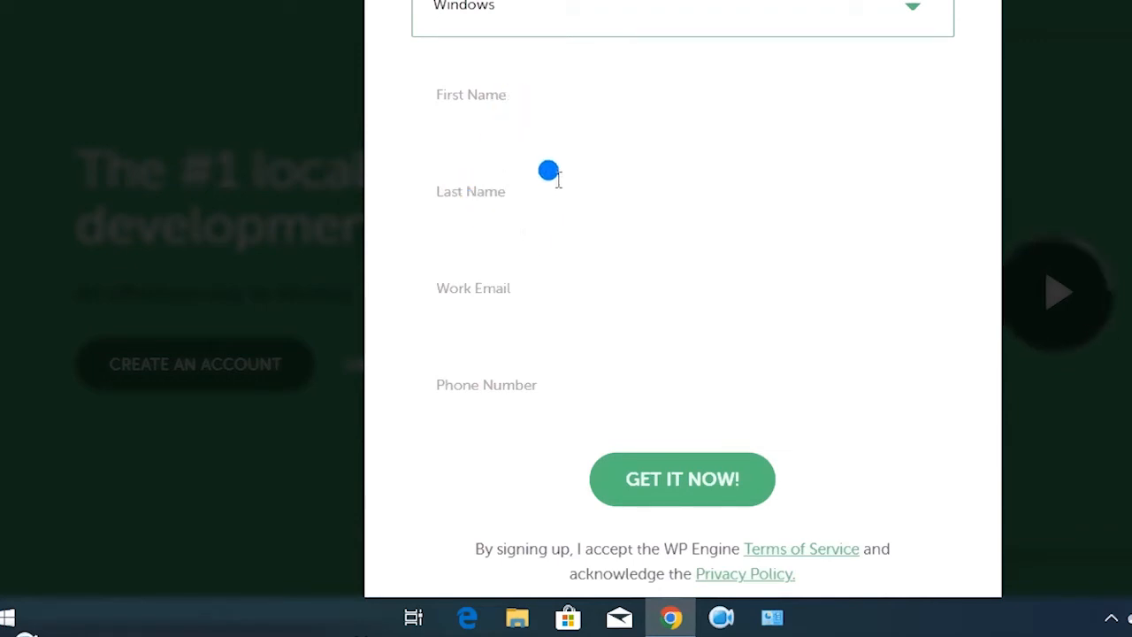
Enter the first and last name and paste the work e-mail address
left_click(539, 99)
type("Gabriel")
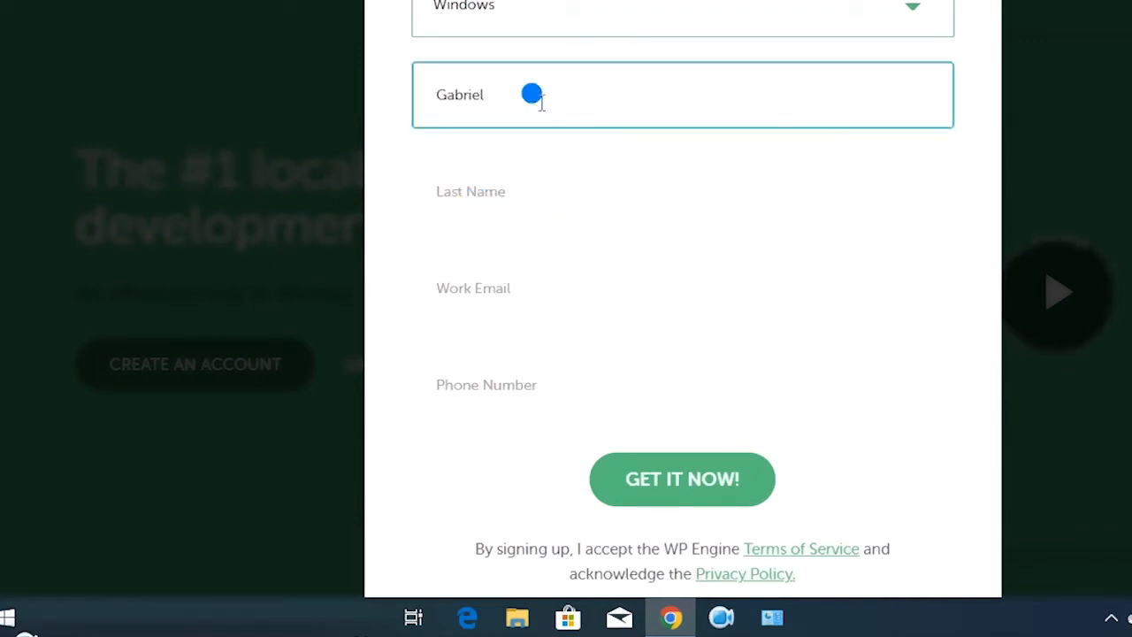
left_click(525, 190)
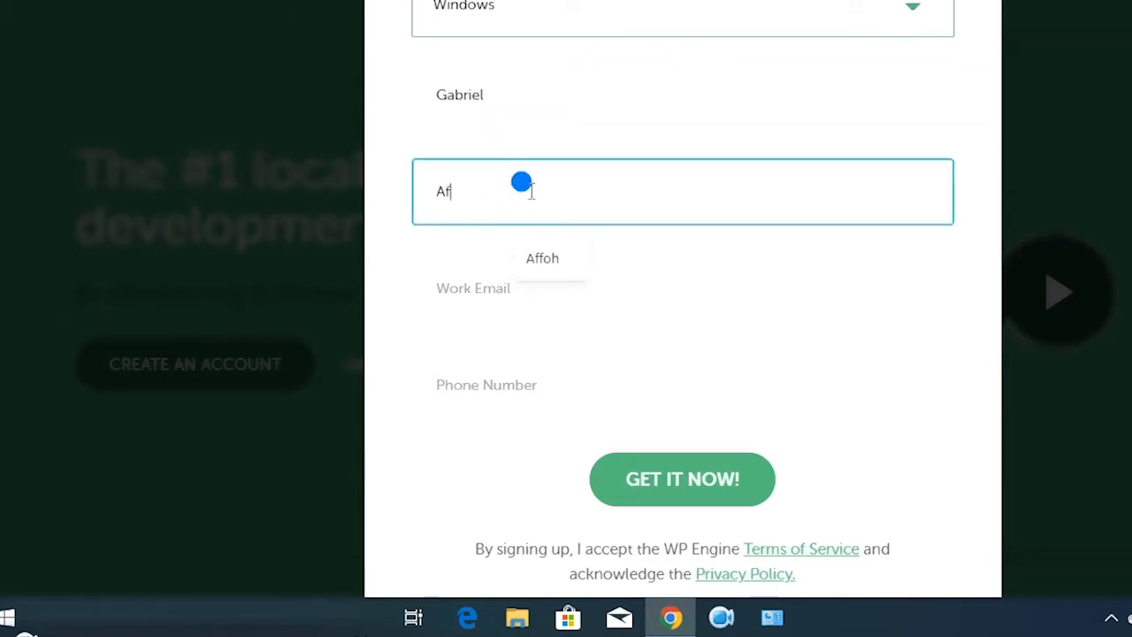
type("Affoh")
left_click(511, 291)
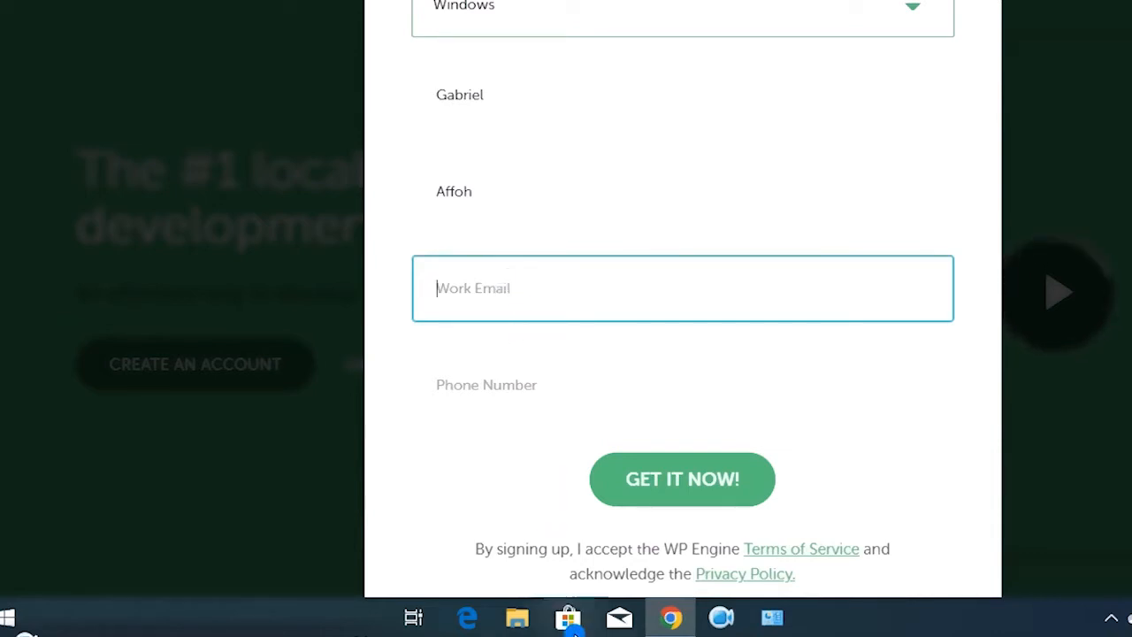
left_click(504, 525)
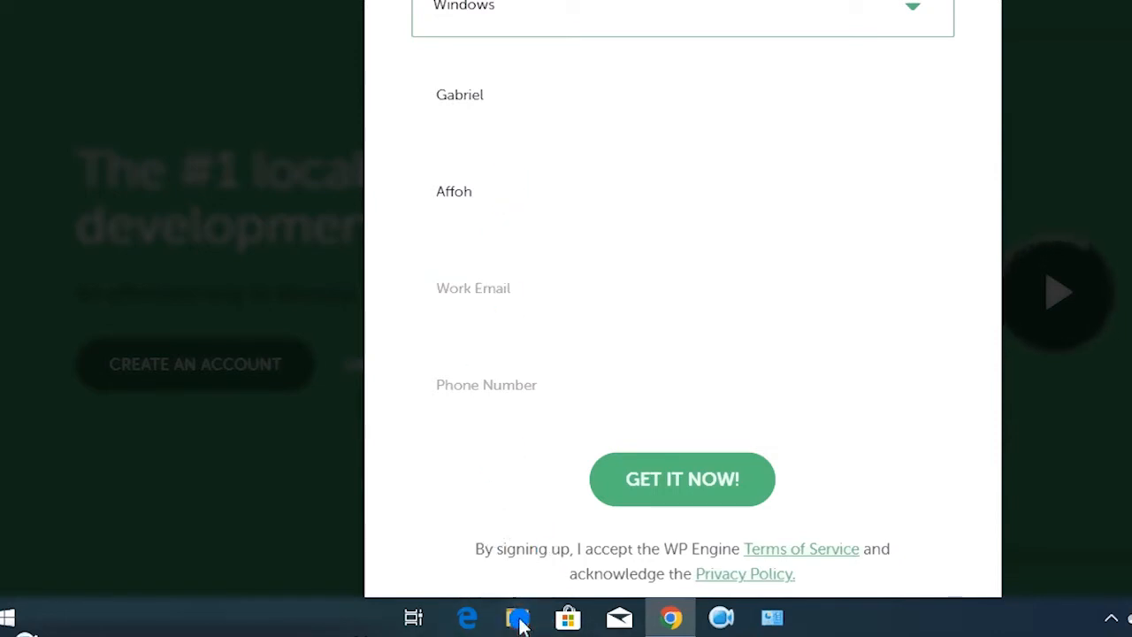
right_click(575, 288)
left_click(621, 118)
Fill in the saved phone number and submit the form with GET IT NOW!
scroll(572, 349, "down", 1)
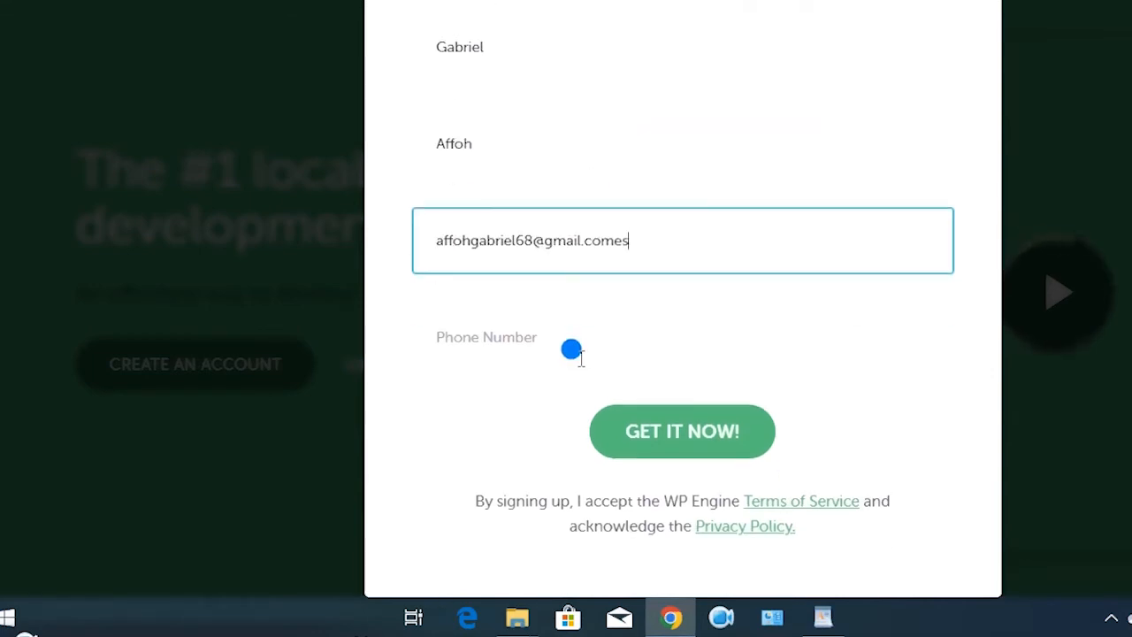
left_click(572, 349)
left_click(577, 400)
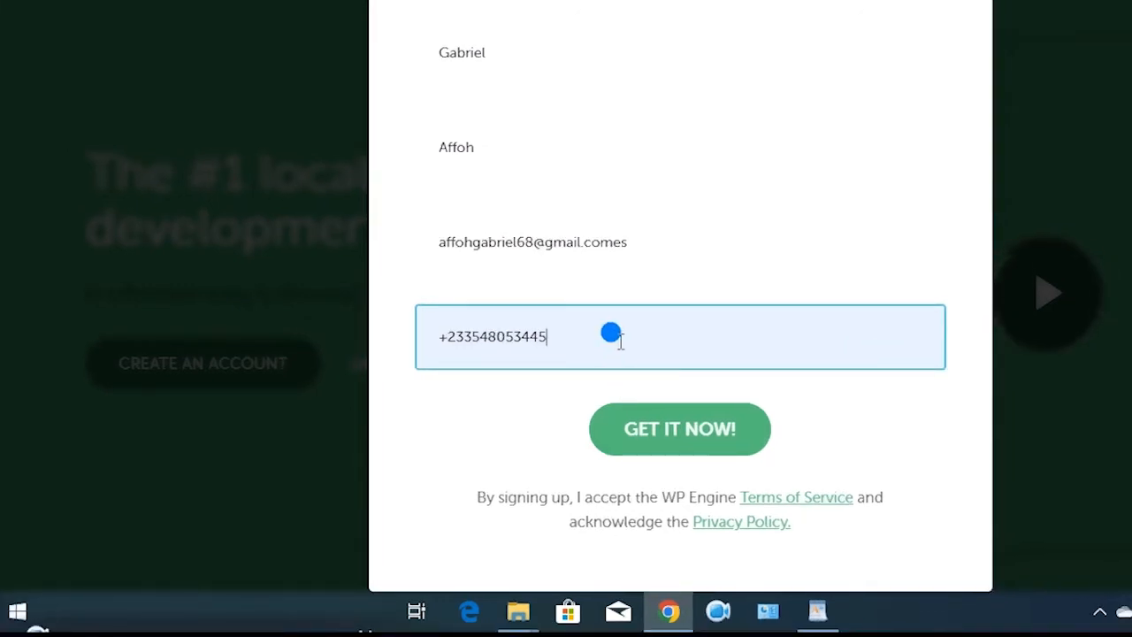
left_click(690, 448)
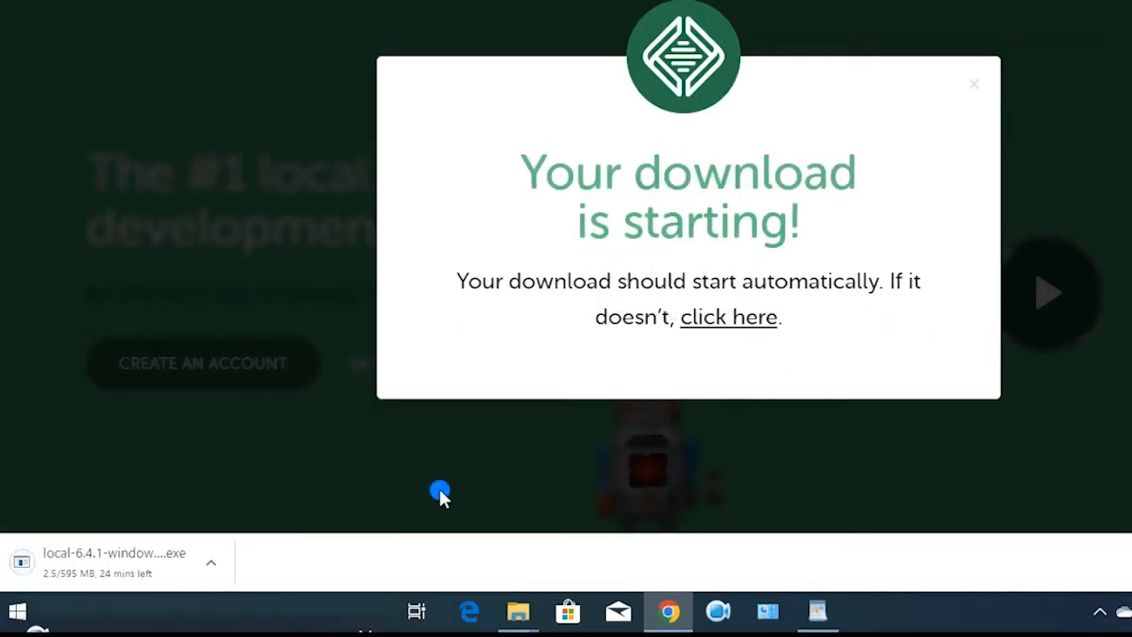
Open the downloading installer's options in the download bar and scroll the page
left_click(210, 562)
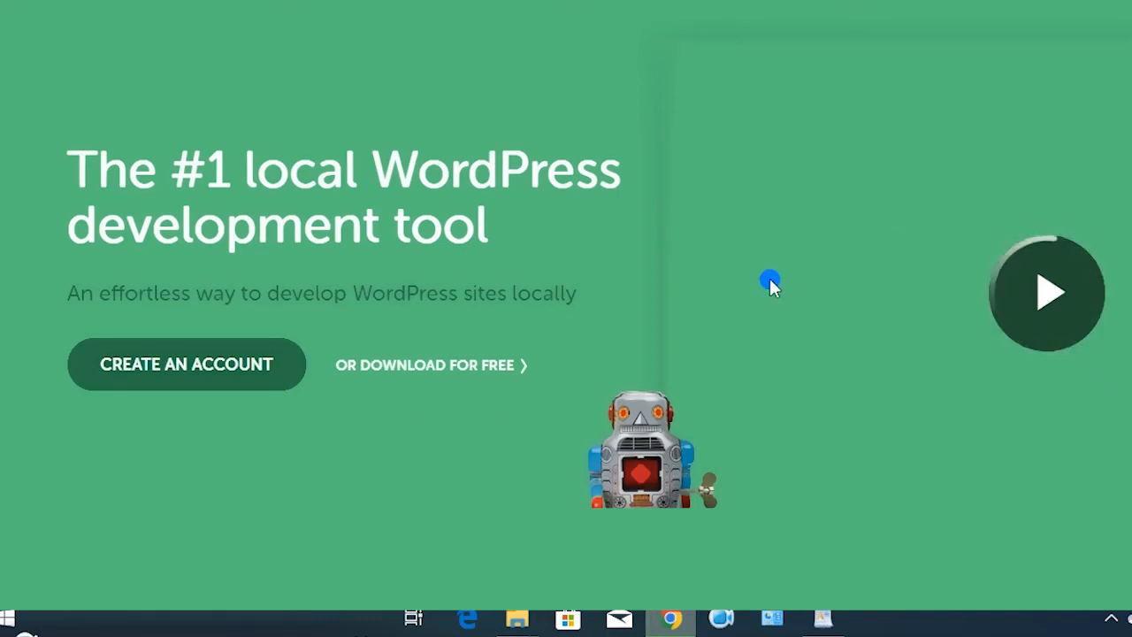
scroll(730, 281, "down", 2)
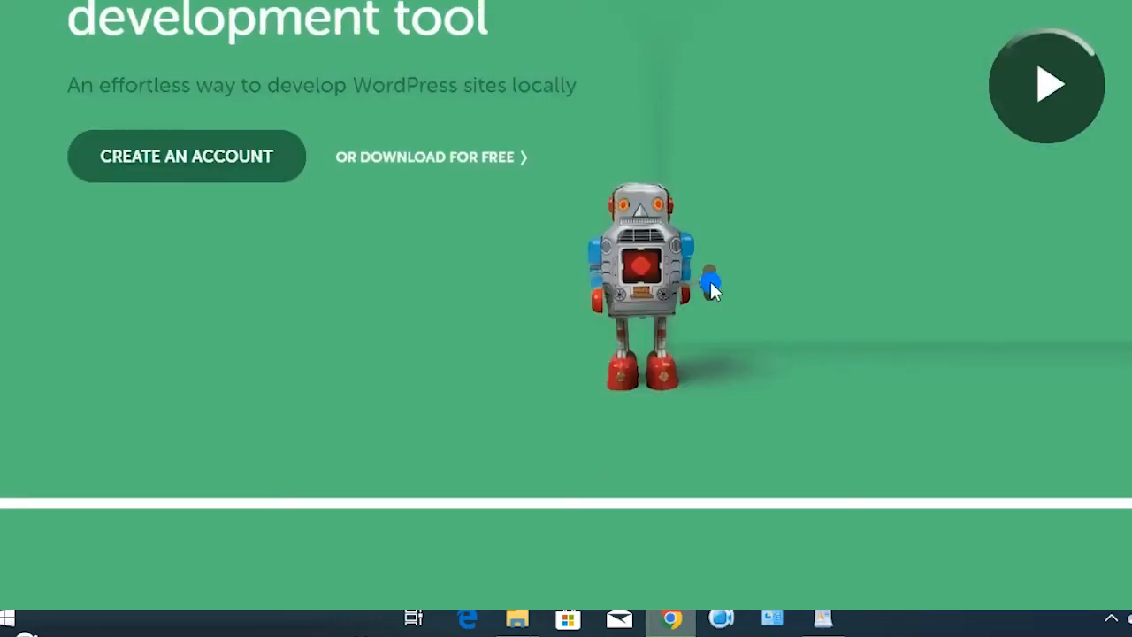
scroll(712, 287, "down", 3)
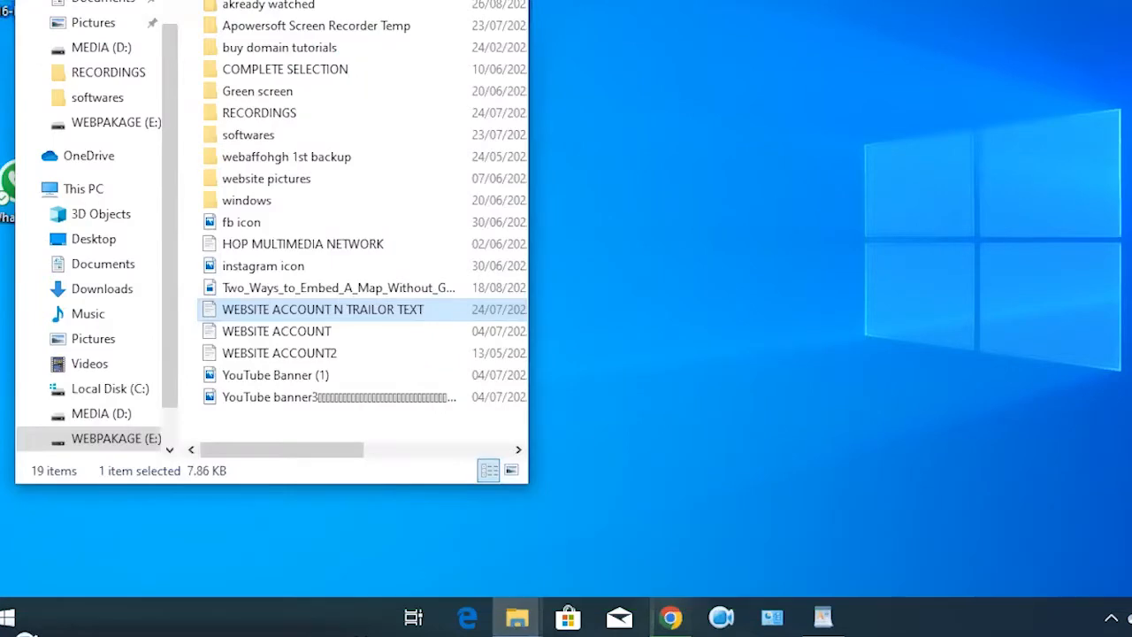
Maximize File Explorer and run local-6.4.1-windows from the Downloads folder
key("super+Up")
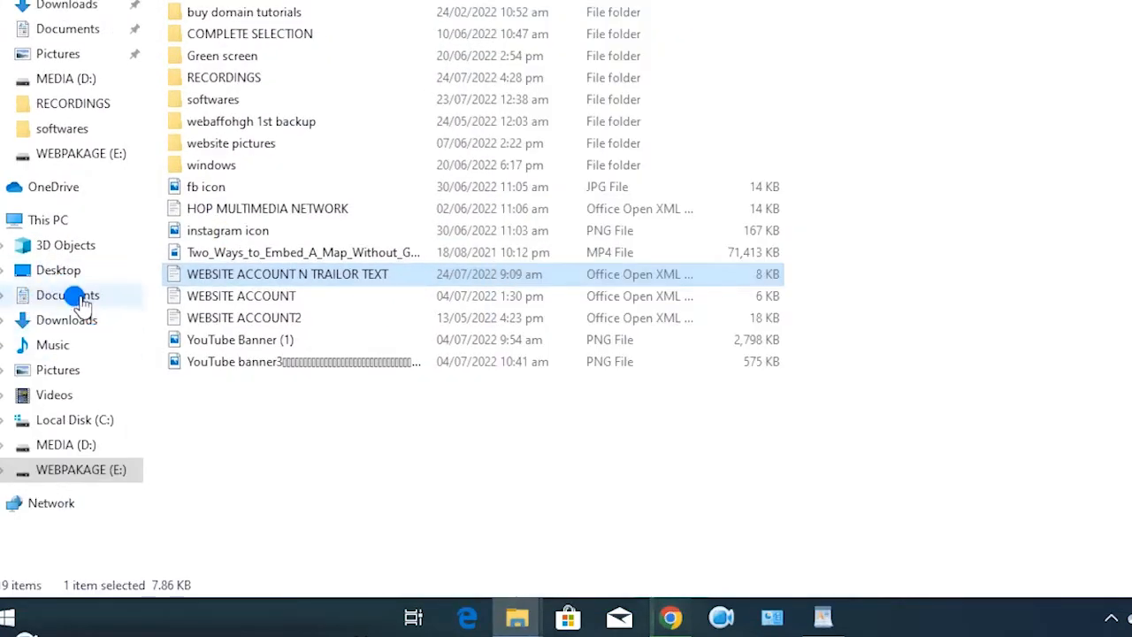
left_click(76, 319)
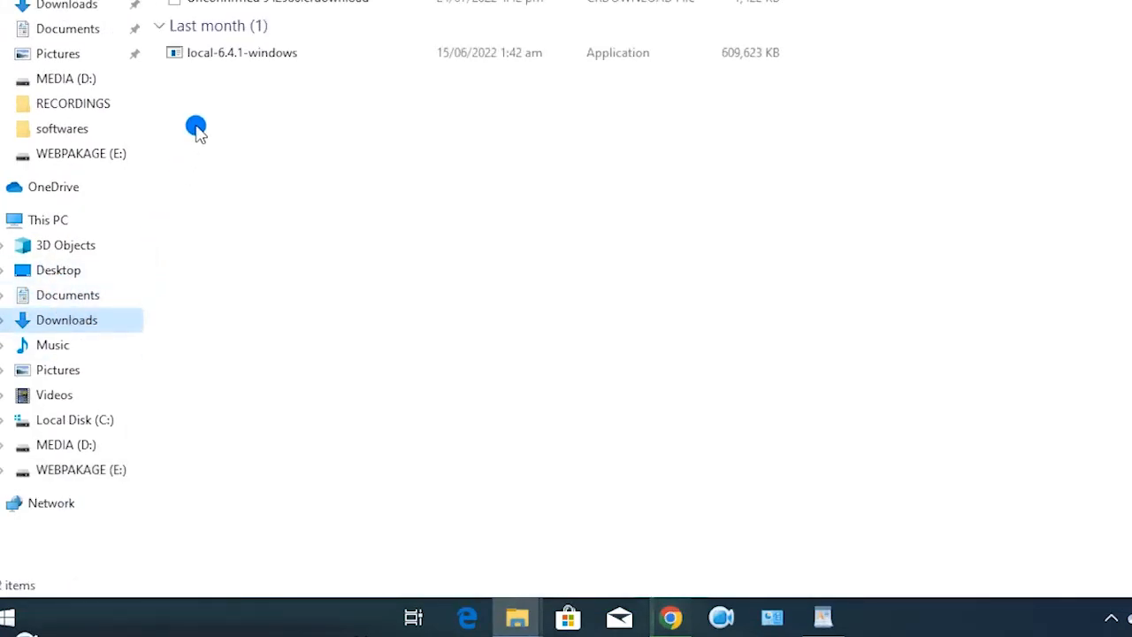
left_click(238, 61)
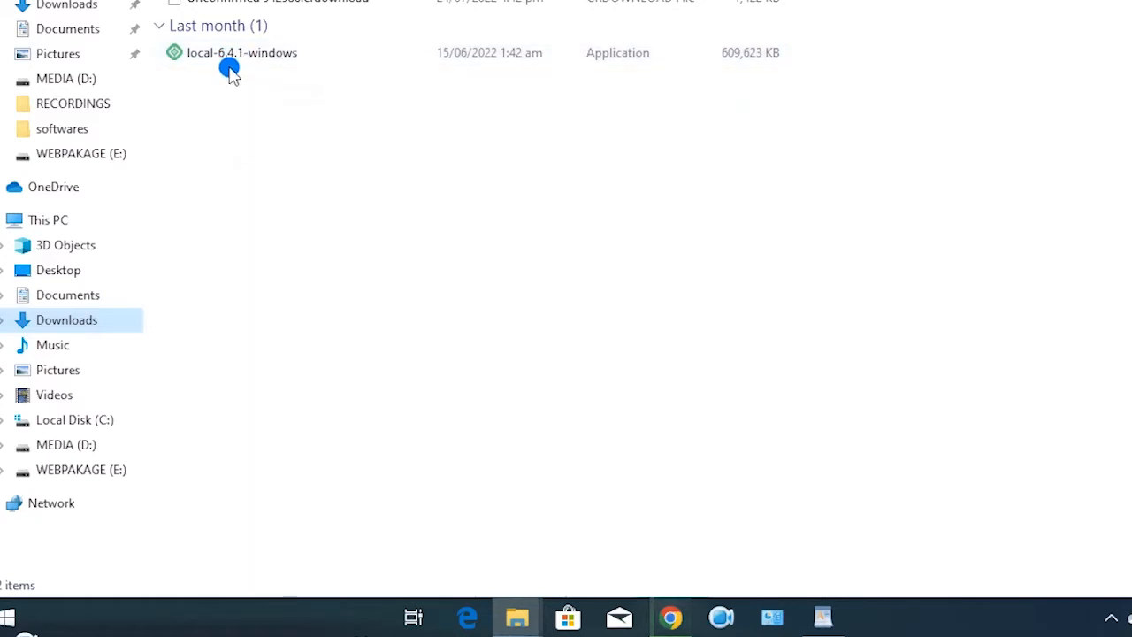
left_click(237, 51)
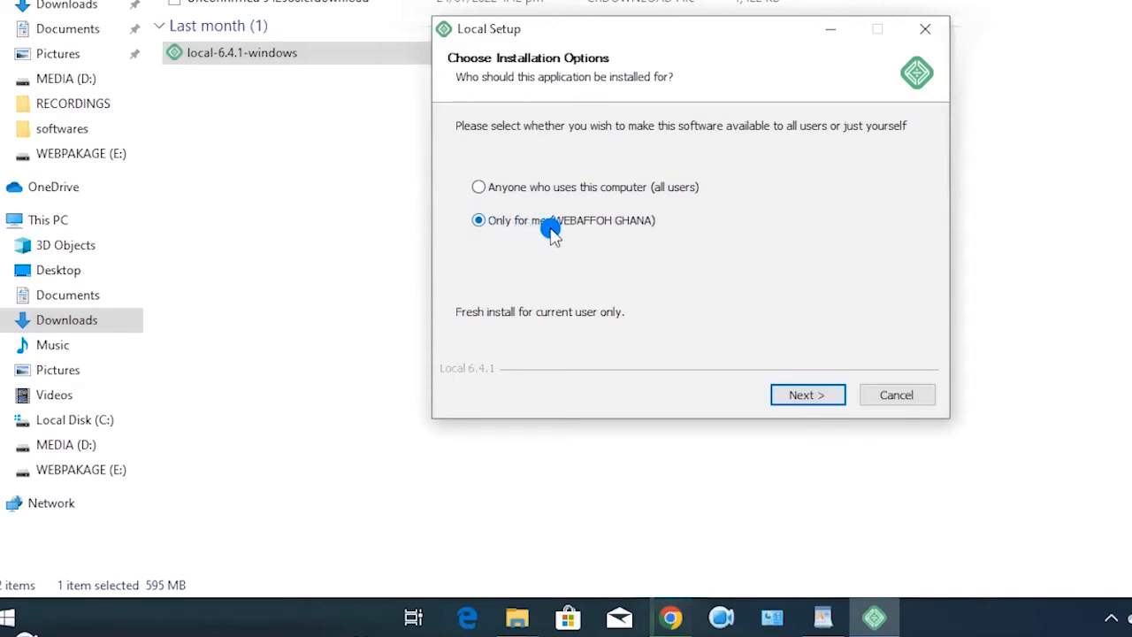
Install Local 'Only for me' into the default folder, then click Finish
left_click(804, 394)
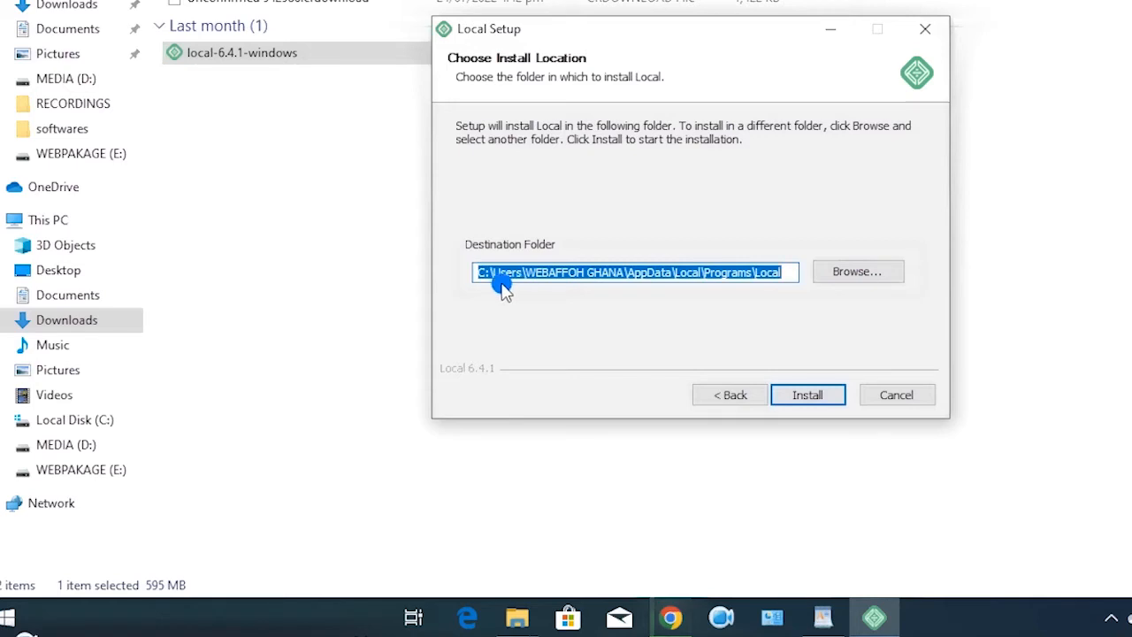
left_click(808, 398)
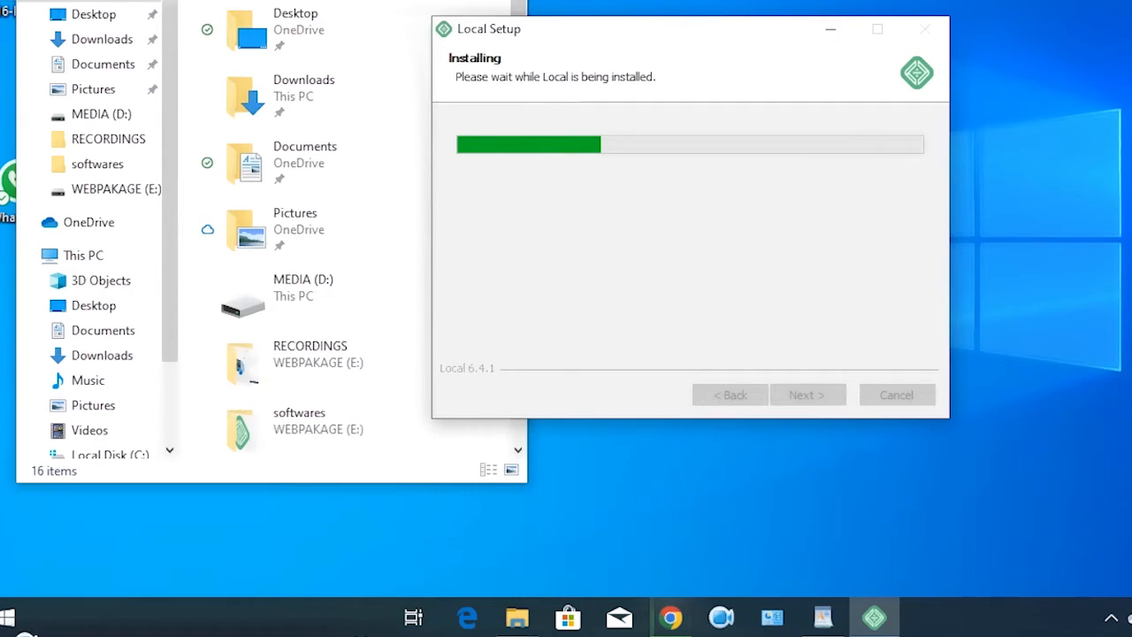
left_click(407, 1)
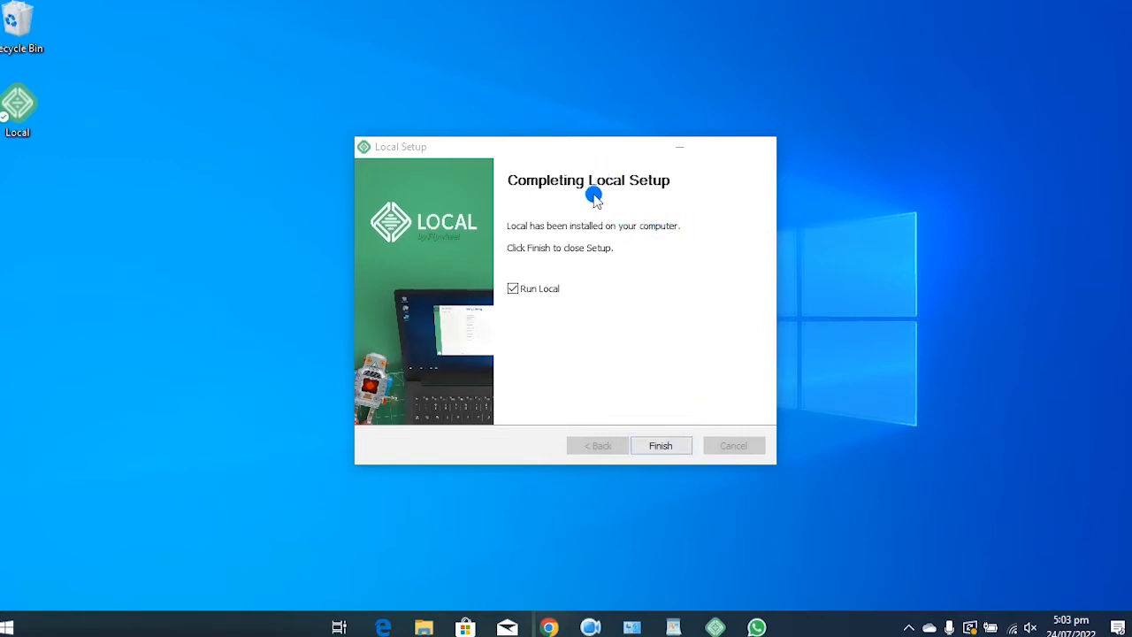
left_click(660, 446)
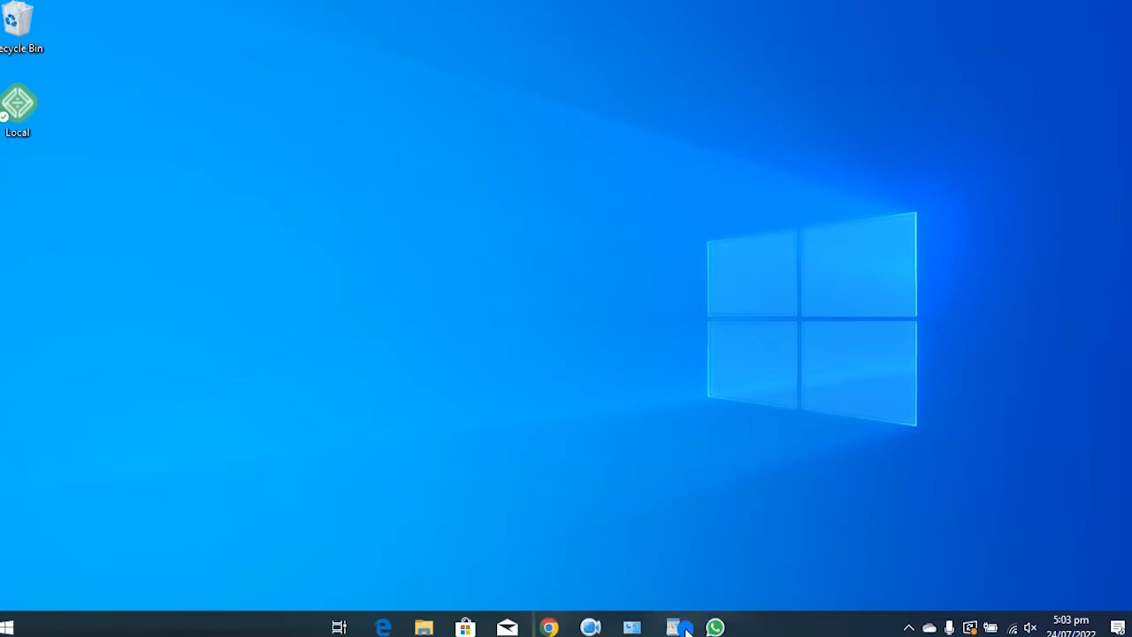
Launch Local from the desktop shortcut and dismiss its main menu without choosing anything
left_click(18, 106)
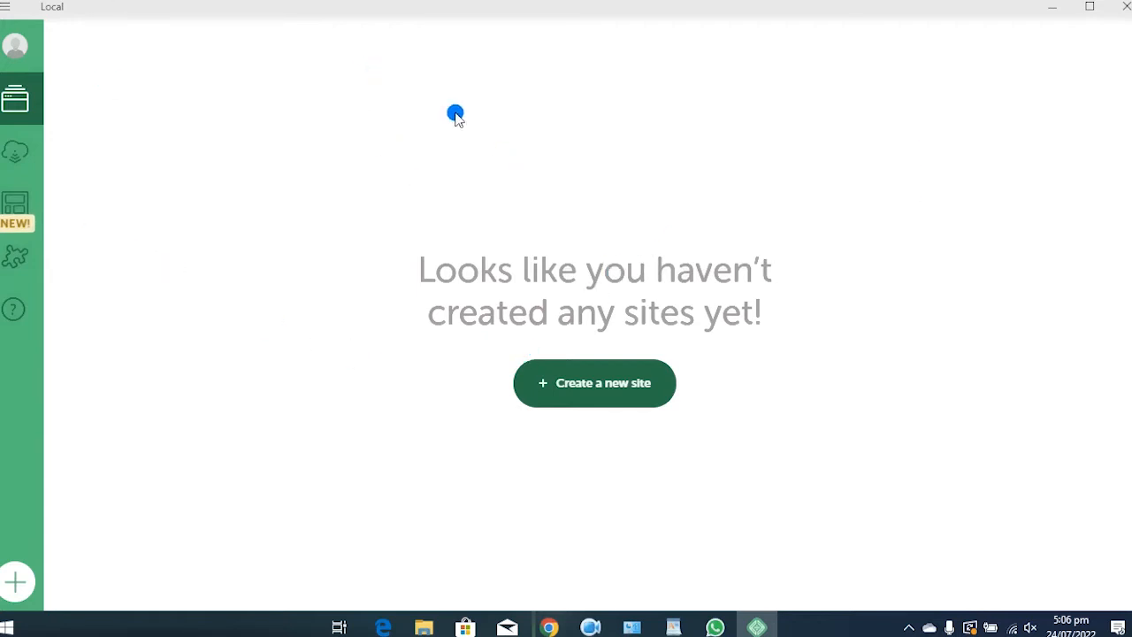
left_click(6, 9)
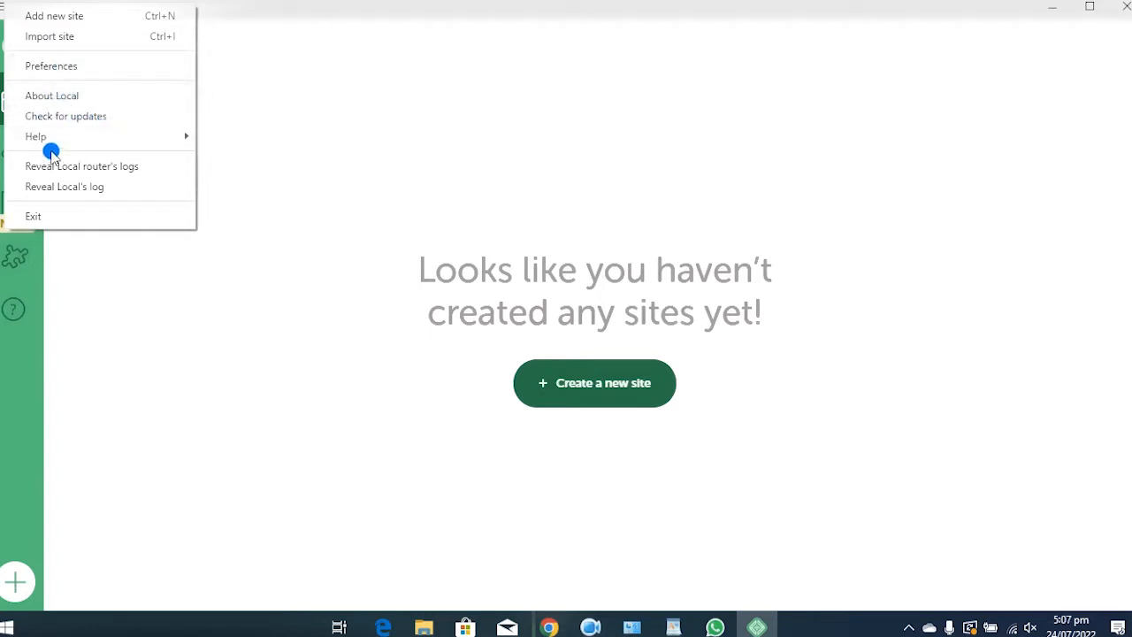
mouse_move(112, 142)
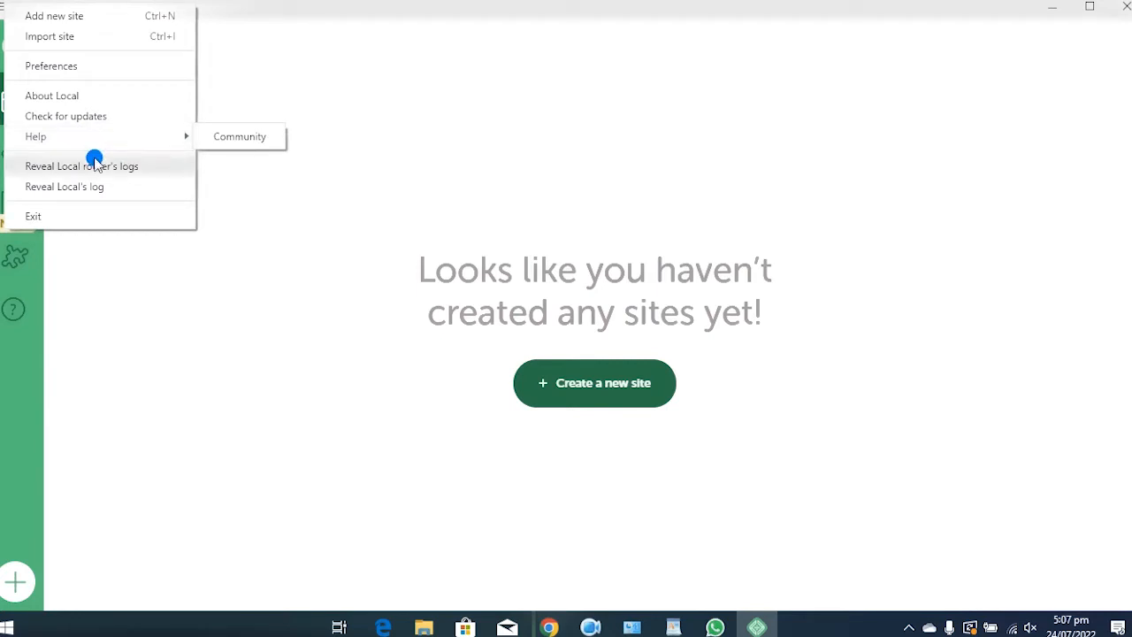
left_click(141, 286)
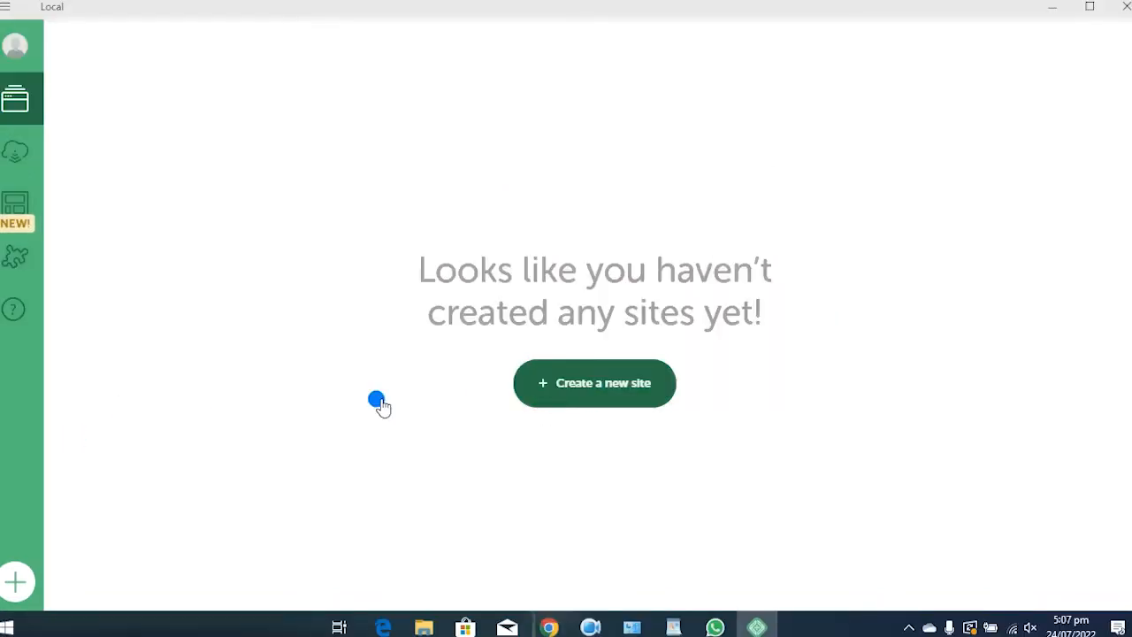
Begin a new site in Local, name it 'Webaffoh Ghana' and continue
left_click(575, 392)
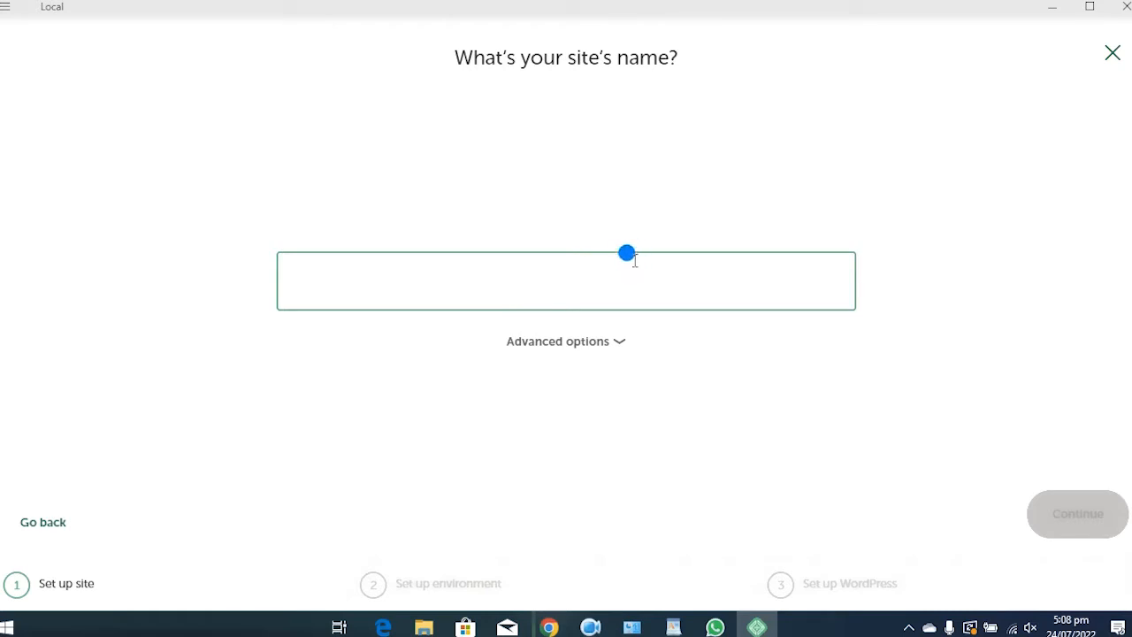
type("Webaffoh")
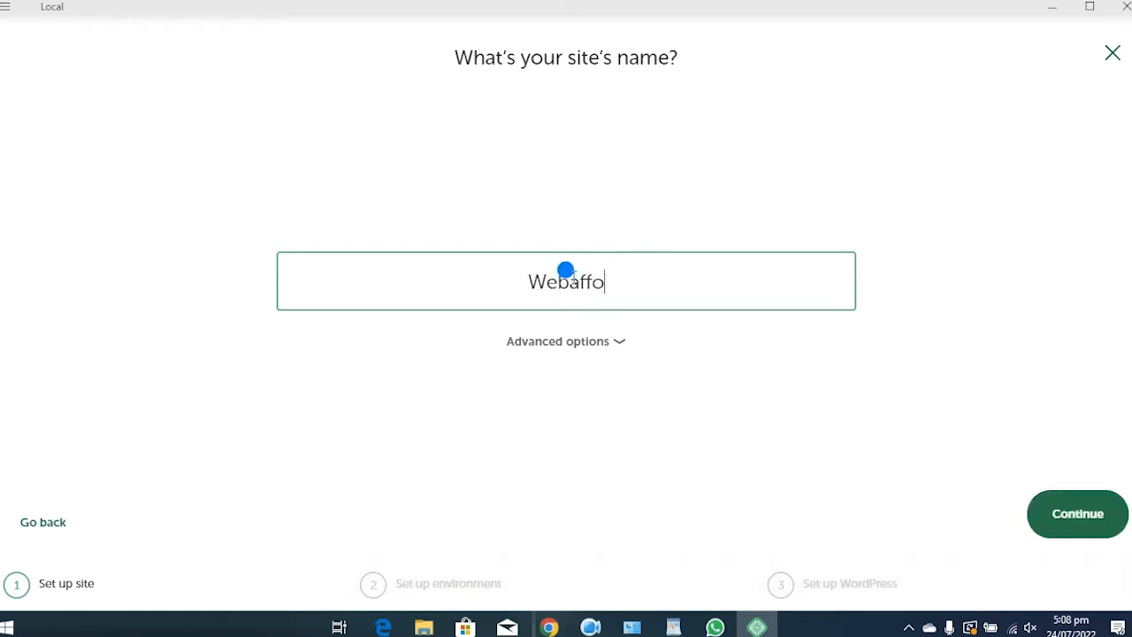
type(" Ghana")
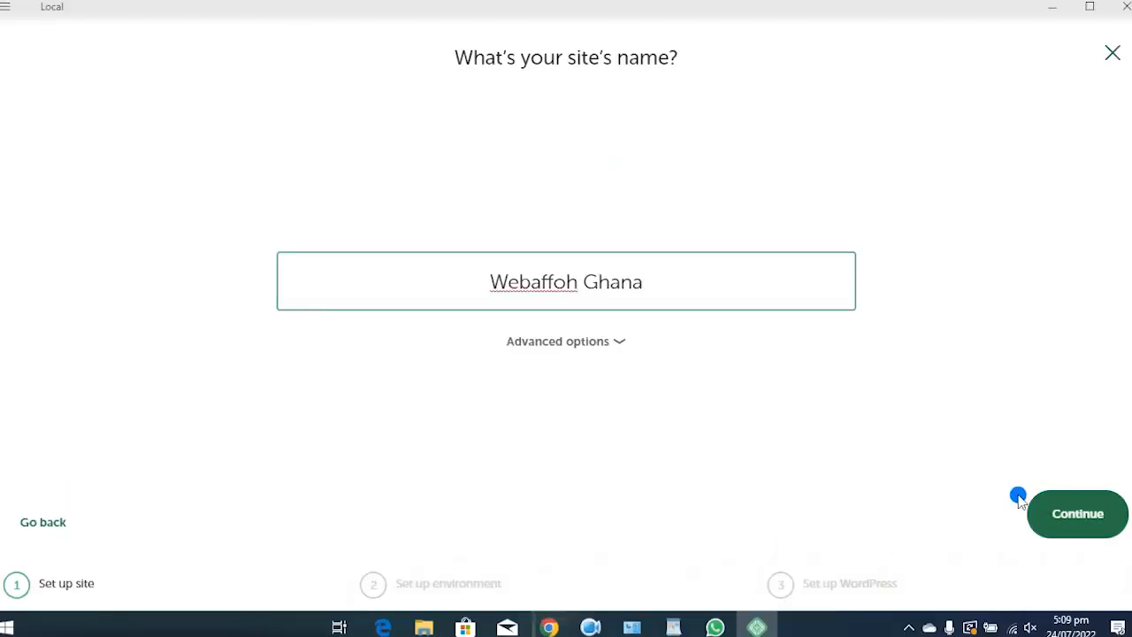
left_click(1077, 522)
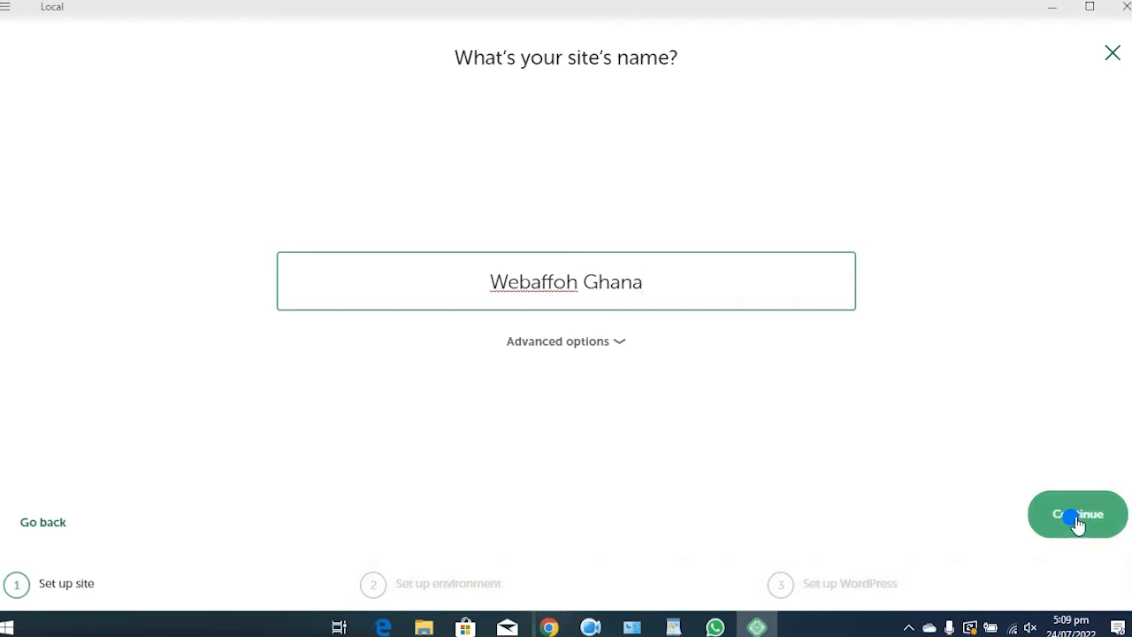
Confirm the site name and keep the Preferred environment (PHP 7.4.1, nginx, MySQL 8.0.16)
left_click(1051, 508)
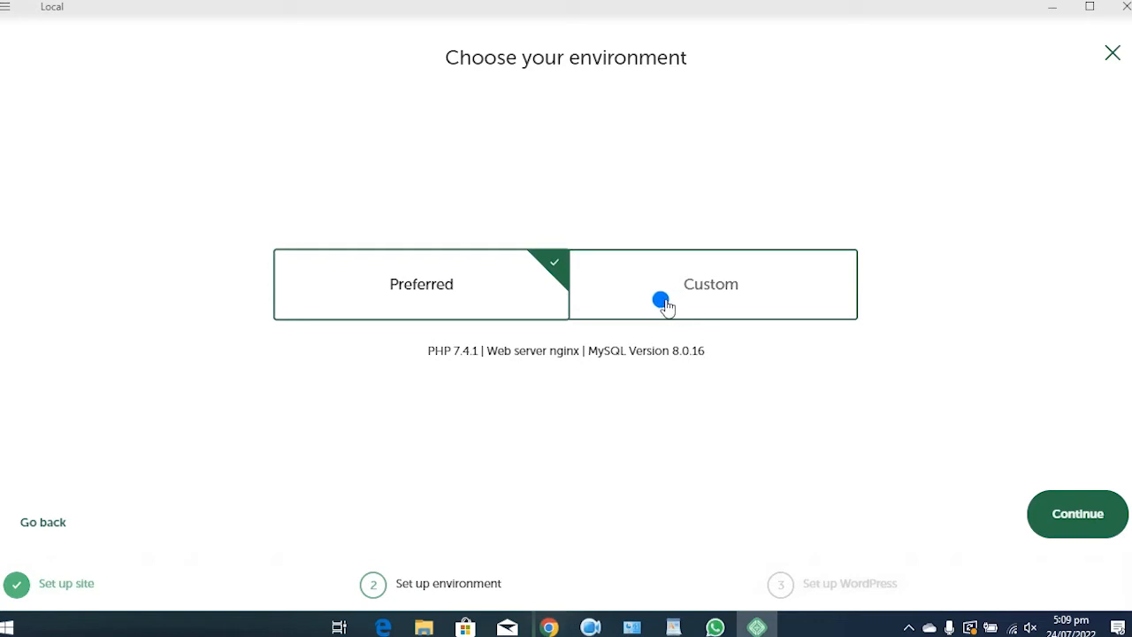
left_click(1064, 518)
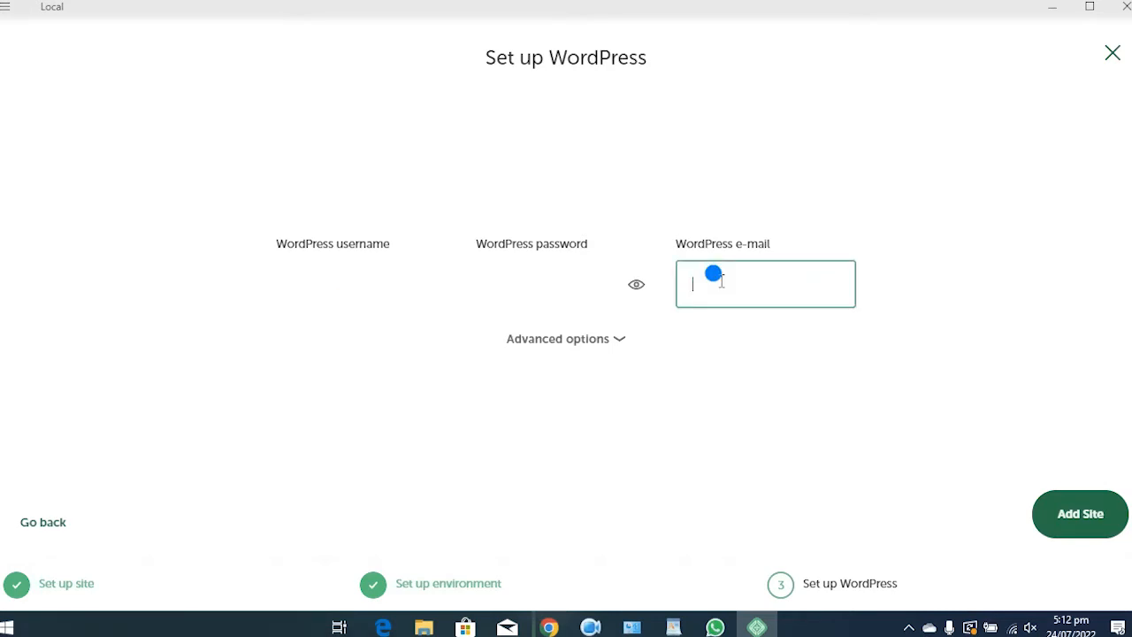
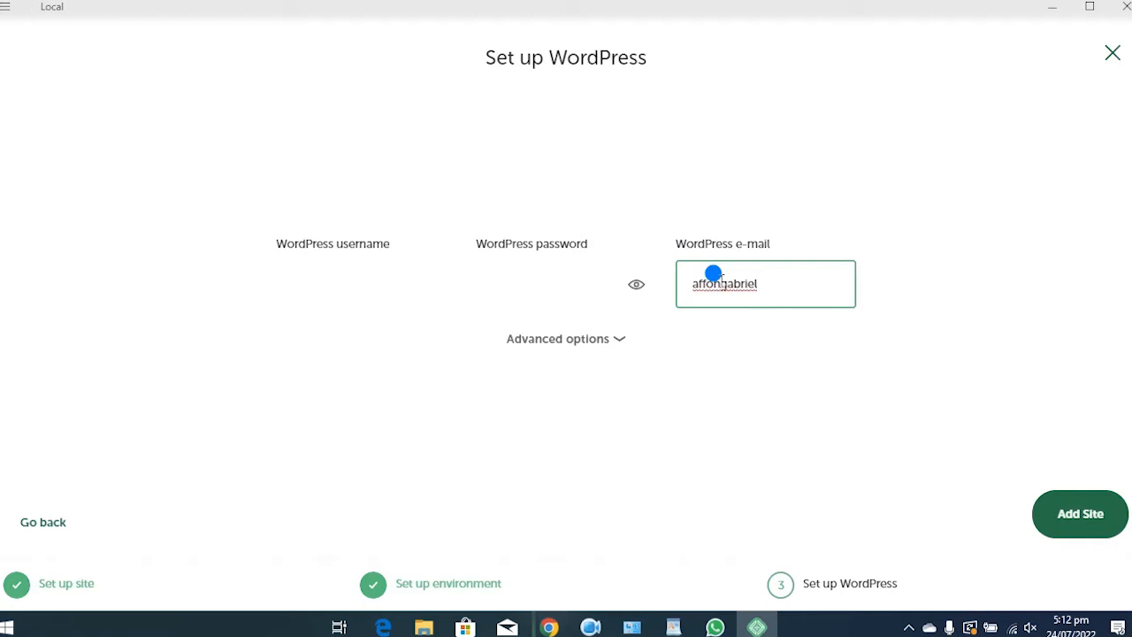
Enter the admin e-mail, WordPress username and password, then add the new site
left_click(323, 272)
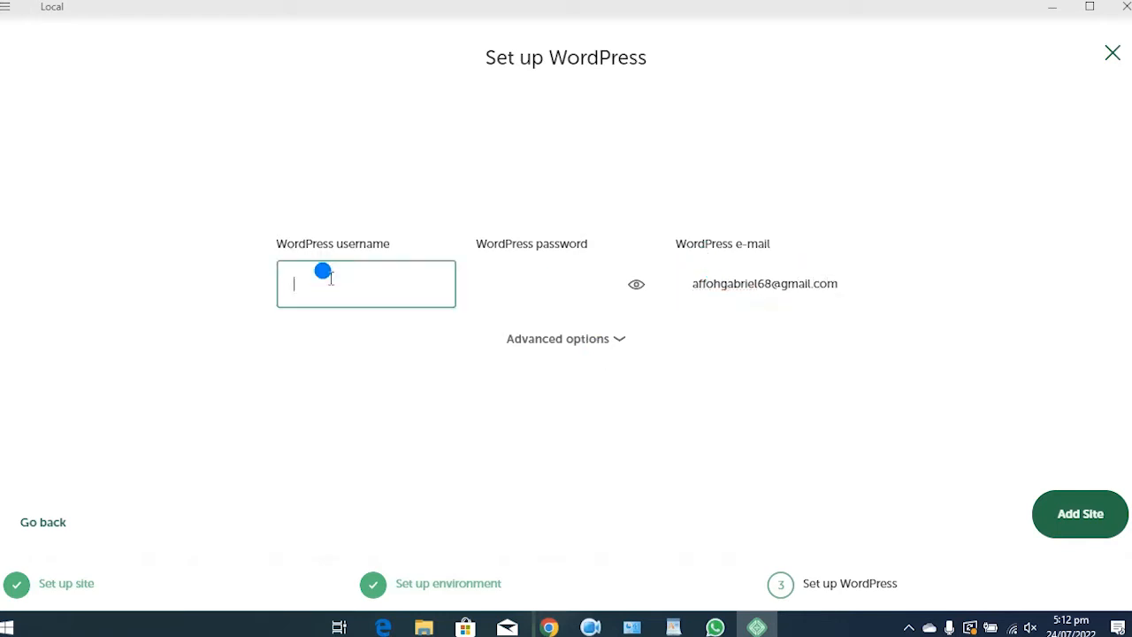
type("aff")
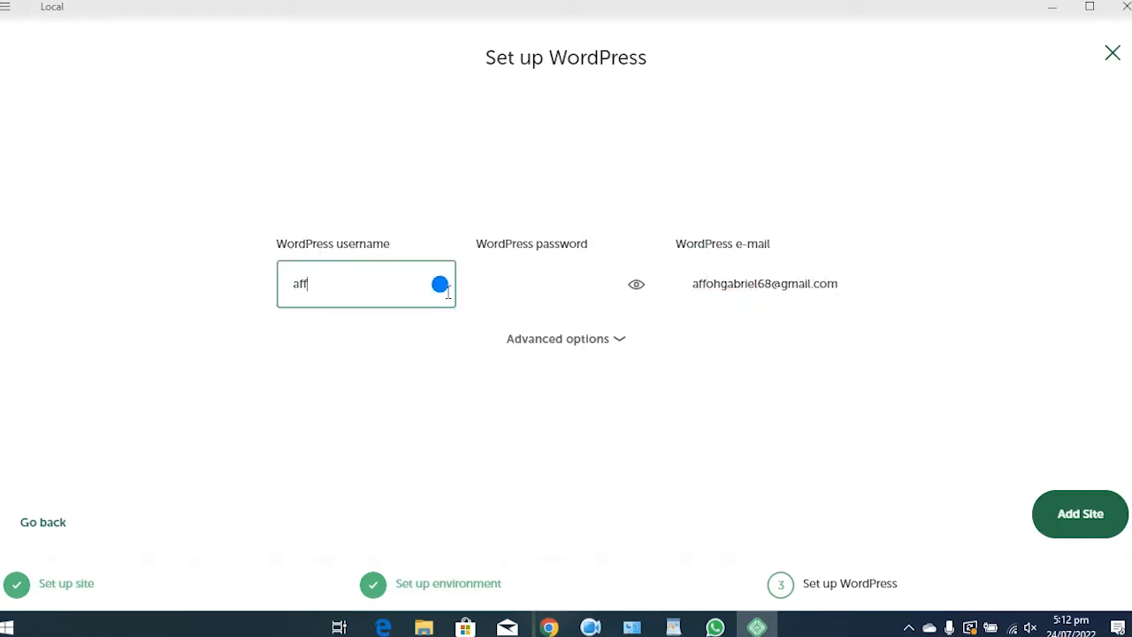
type("ohgabriel68")
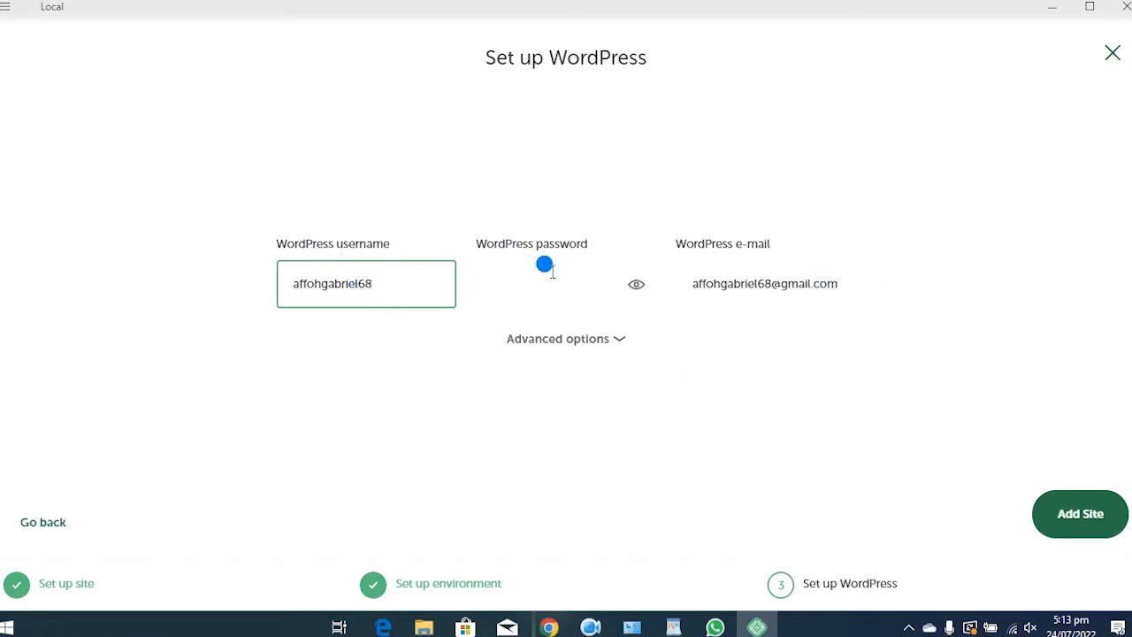
left_click(504, 286)
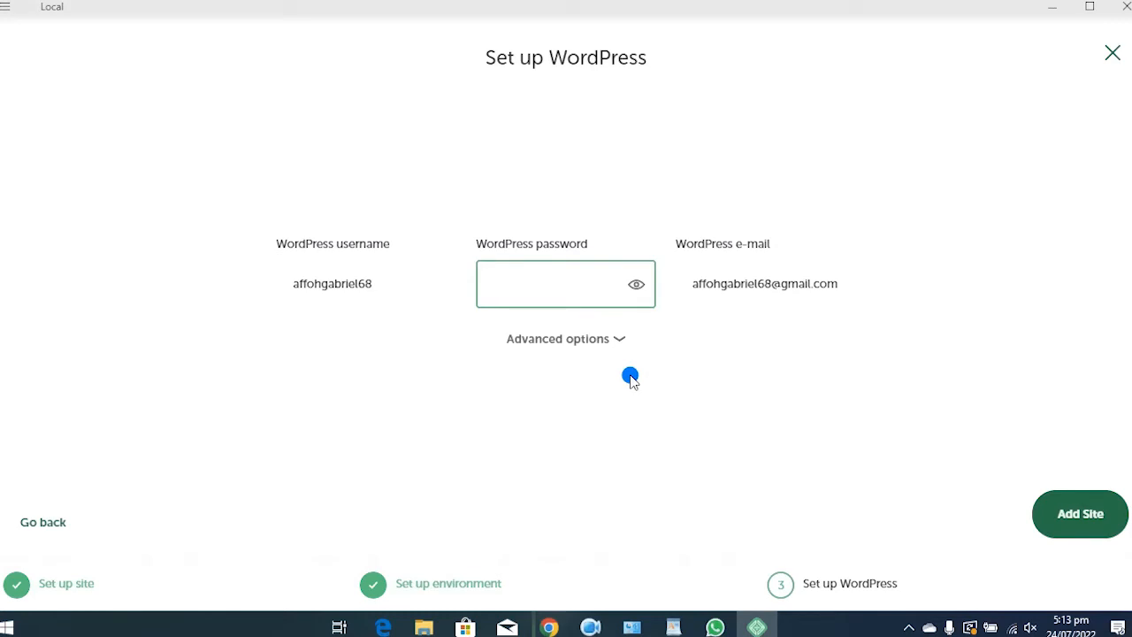
type("admin")
type("1111")
left_click(1073, 518)
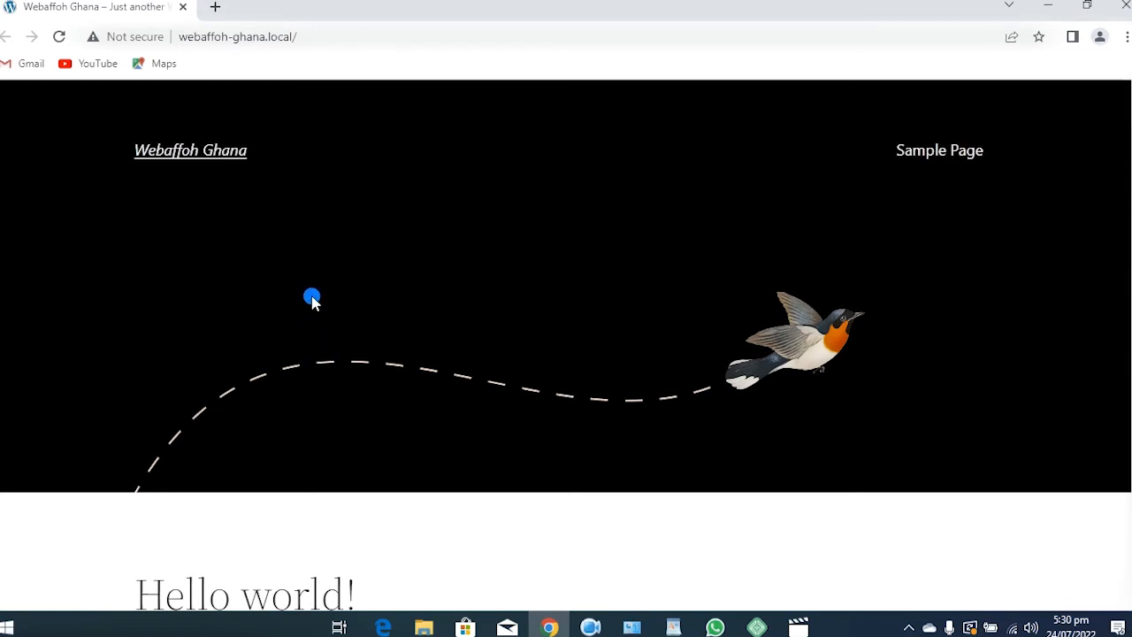
scroll(315, 302, "down", 3)
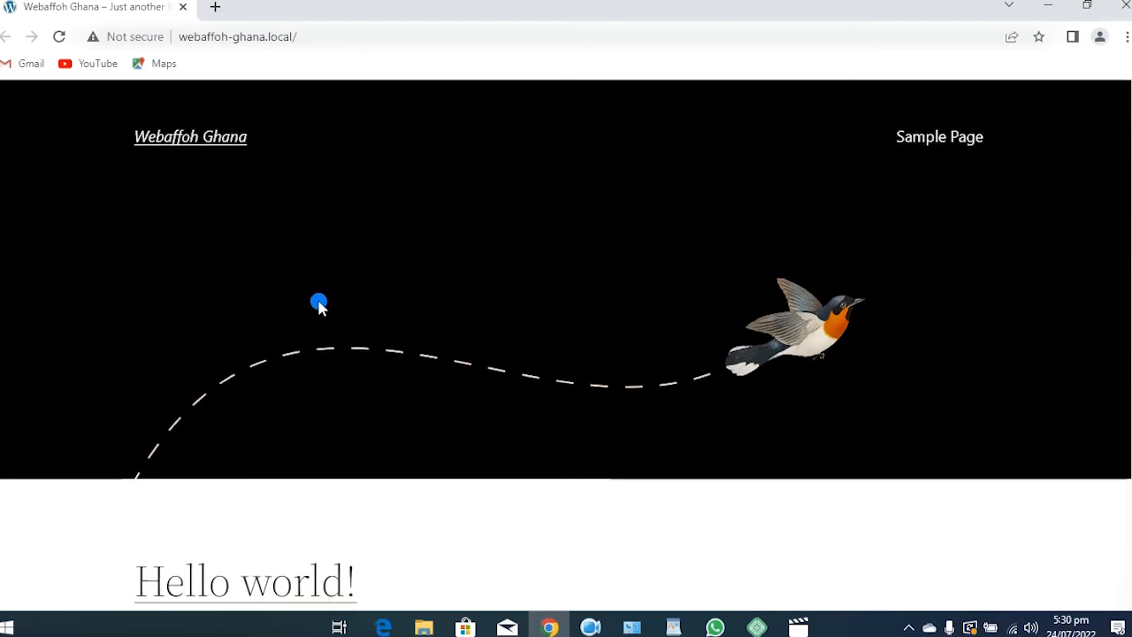
scroll(319, 303, "down", 2)
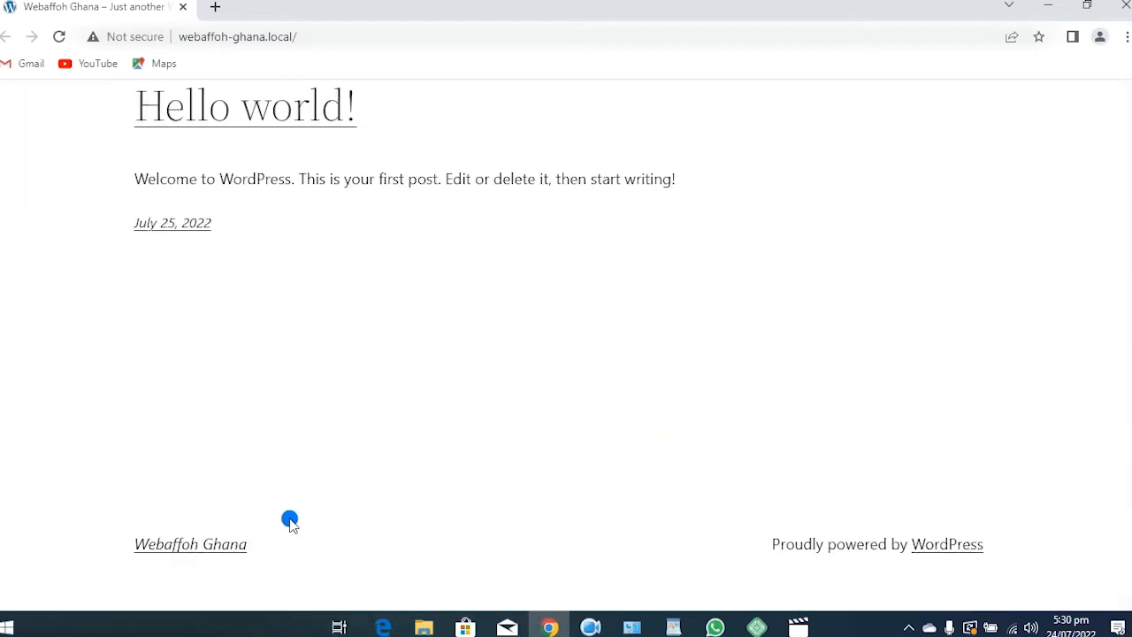
scroll(294, 515, "up", 2)
scroll(294, 515, "up", 3)
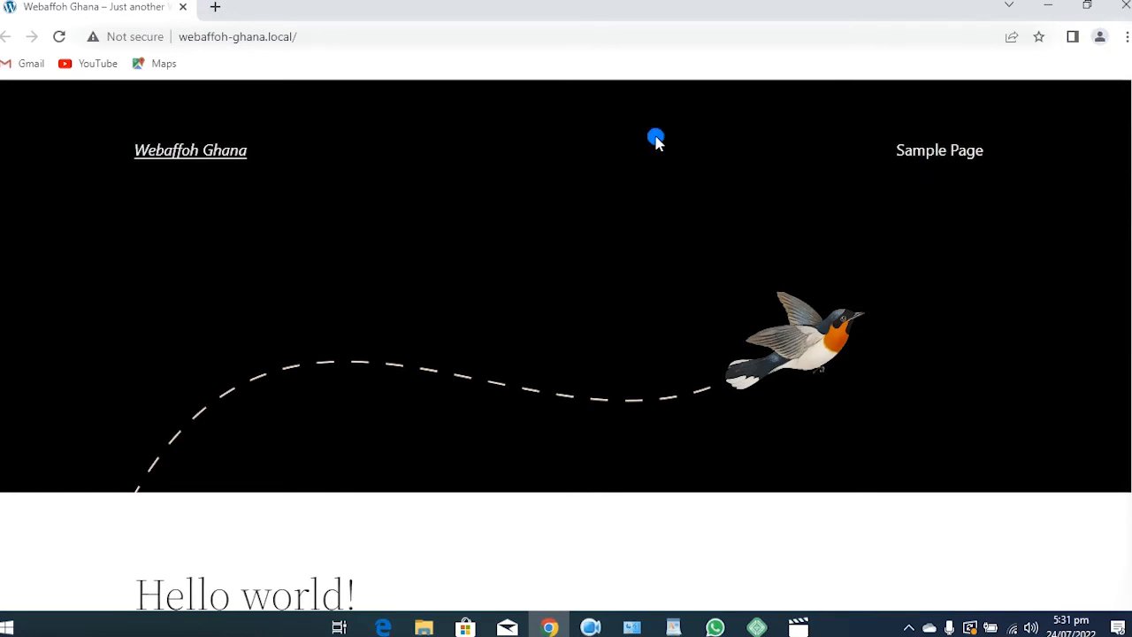
Restore Chrome down and bring Local's Webaffoh Ghana site overview to the front
left_click(1082, 7)
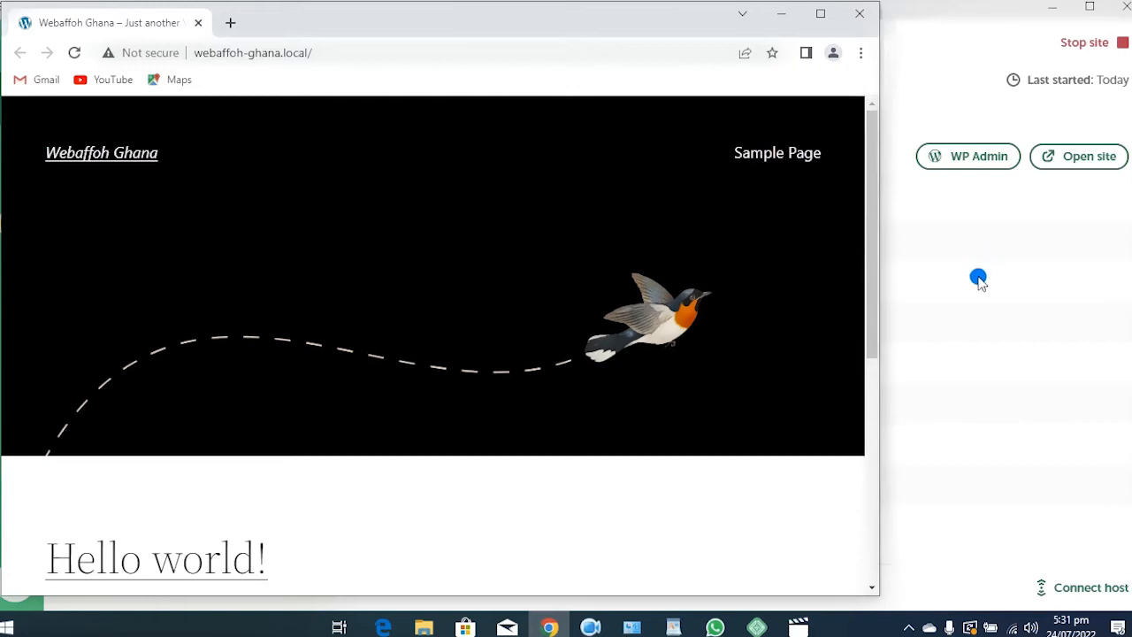
left_click(966, 166)
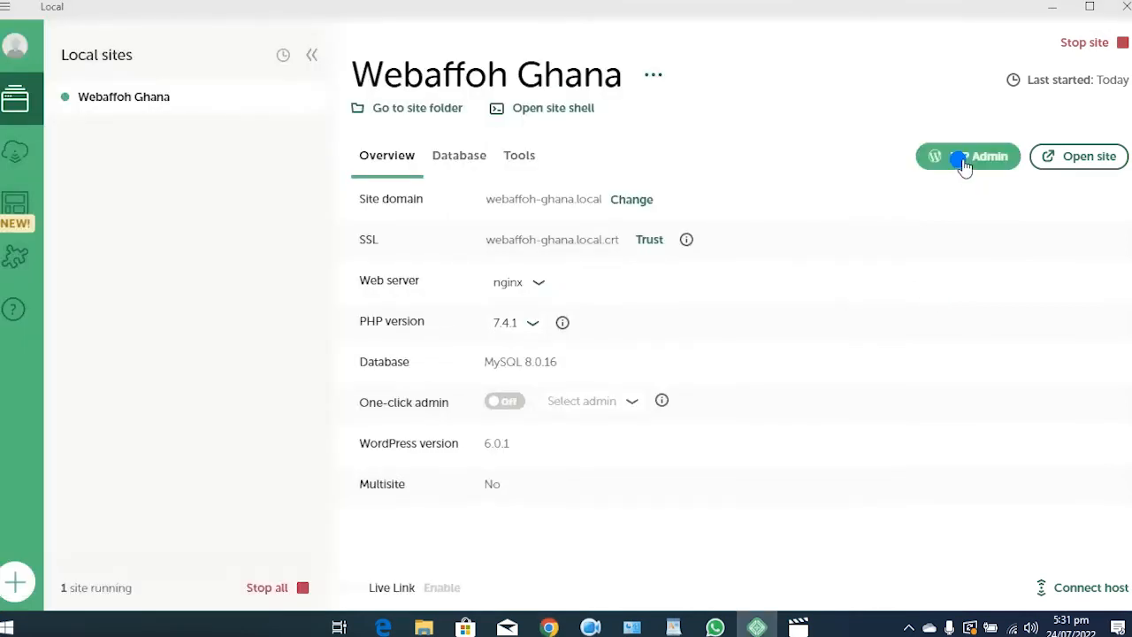
Open WP Admin from Local and log in with the saved admin username and password
left_click(971, 168)
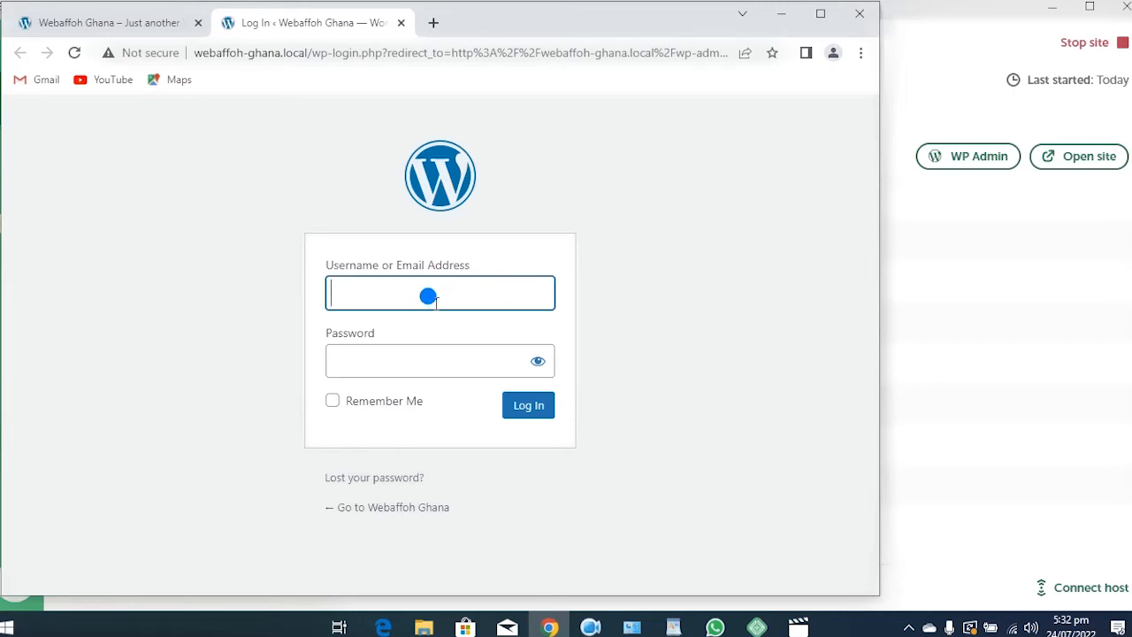
left_click(462, 362)
type("affohgabriel68")
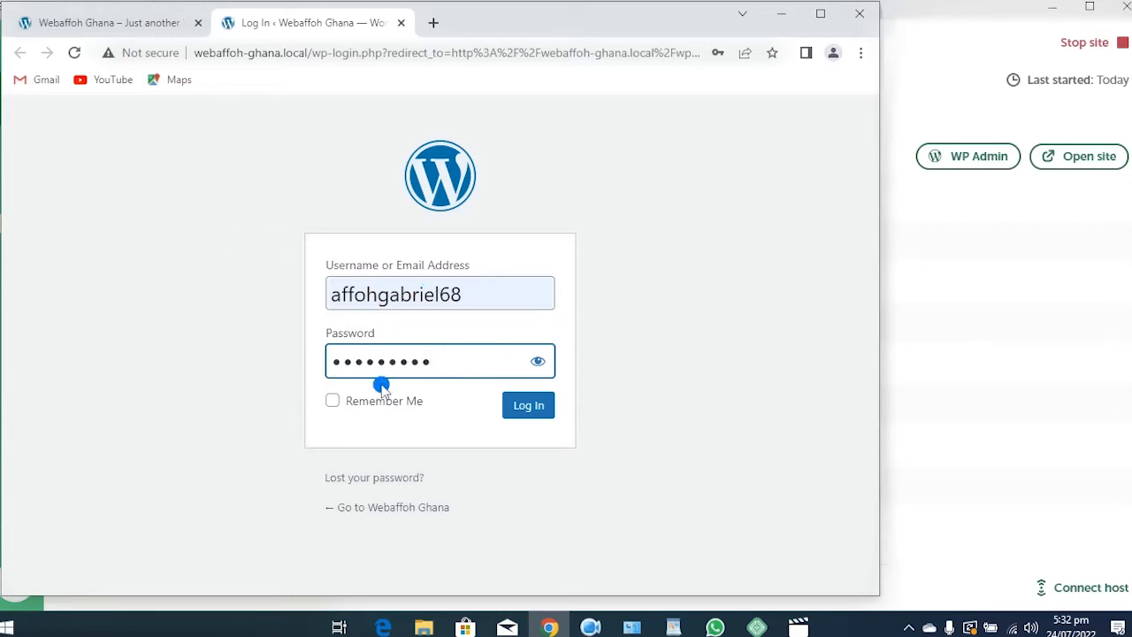
left_click(529, 409)
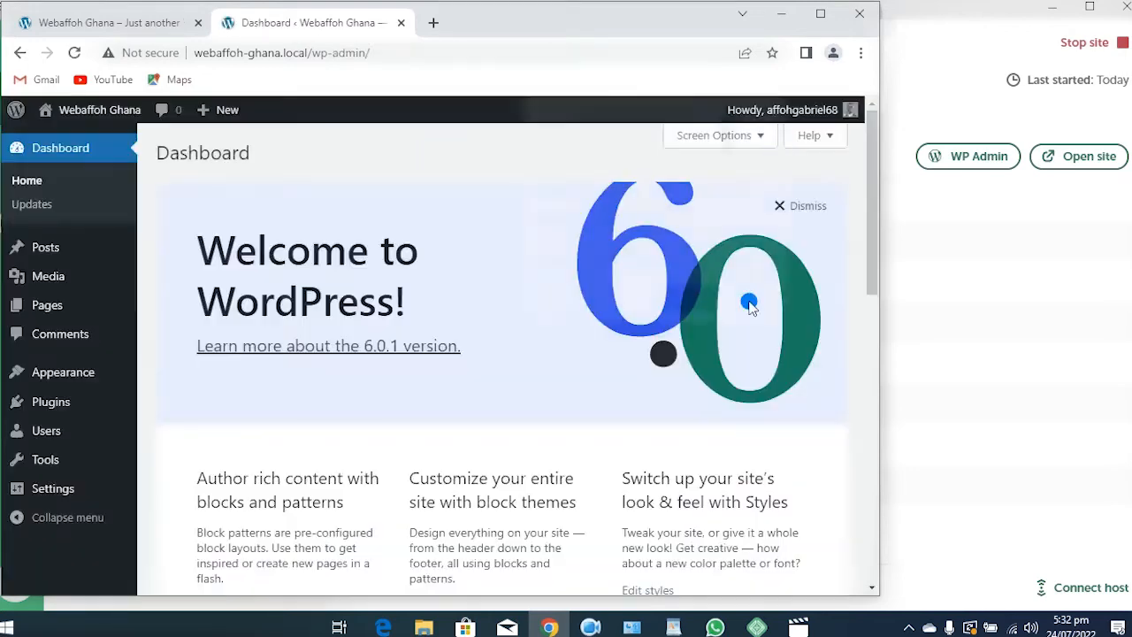
Maximize Chrome and scroll through the WordPress Dashboard
left_click(824, 15)
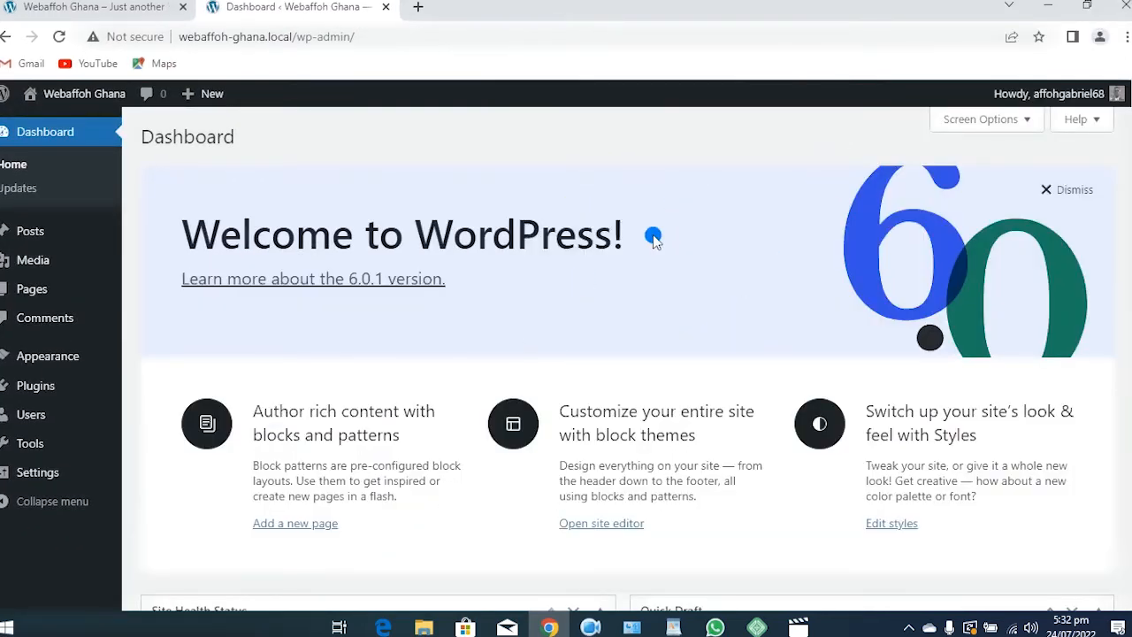
scroll(653, 239, "down", 1)
scroll(653, 239, "up", 1)
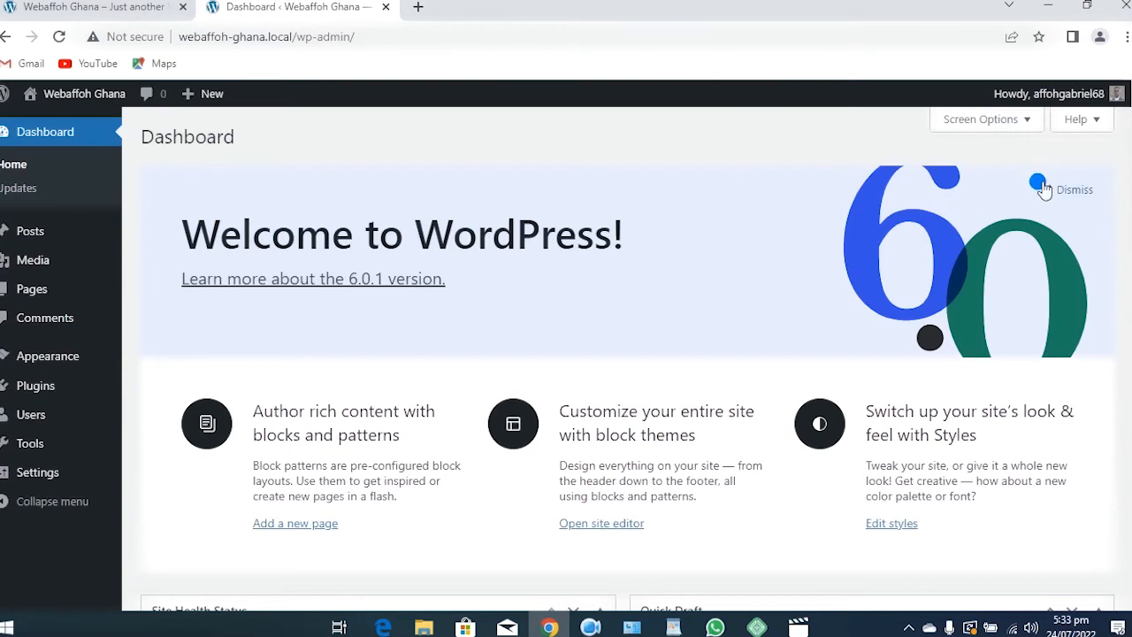
scroll(553, 320, "down", 6)
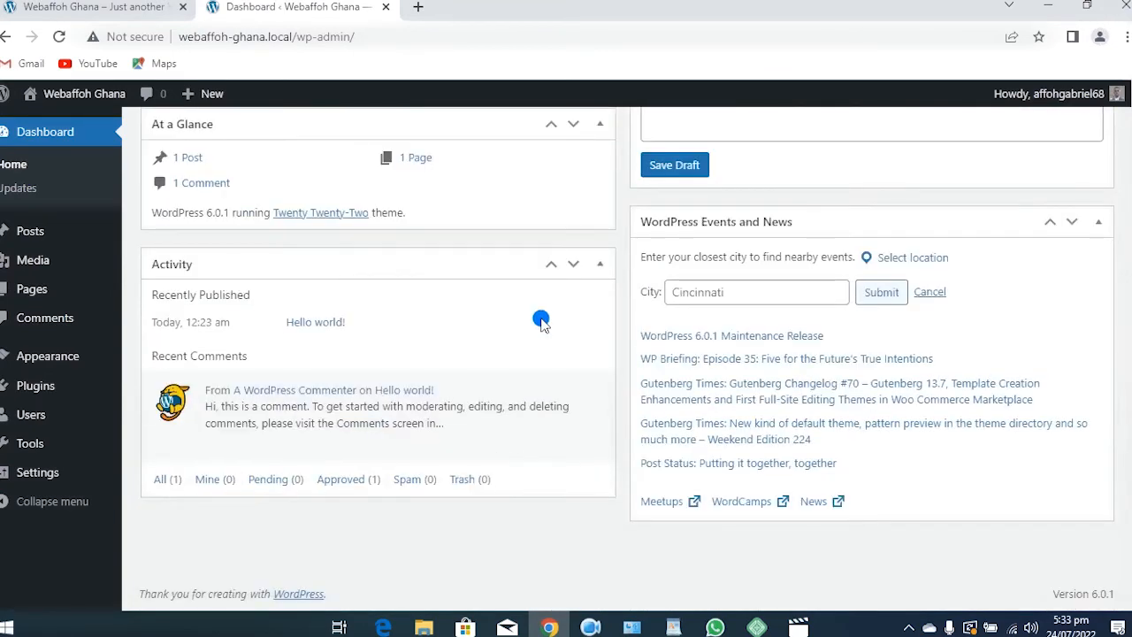
scroll(539, 306, "up", 6)
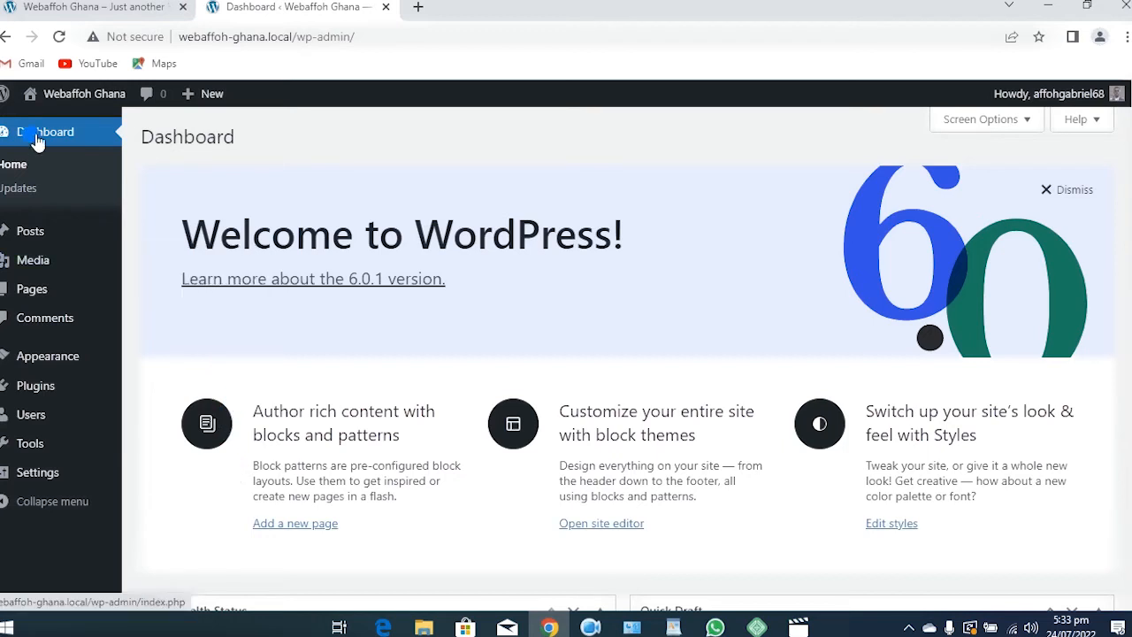
Look over the About WordPress page from the WP logo menu, then close its tab
mouse_move(4, 93)
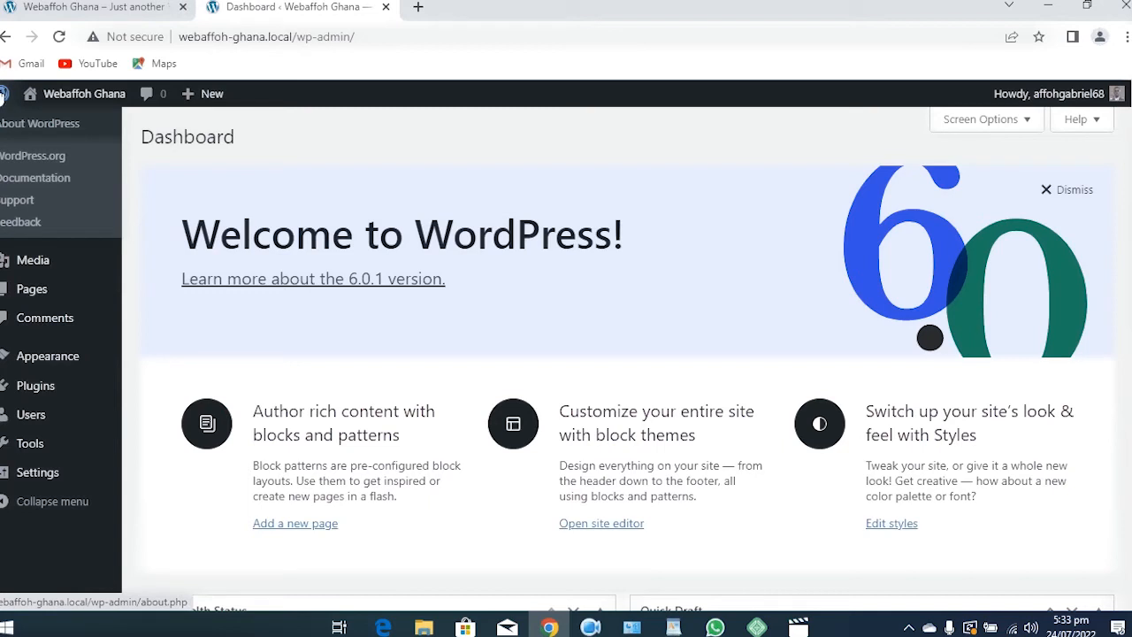
left_click(65, 128)
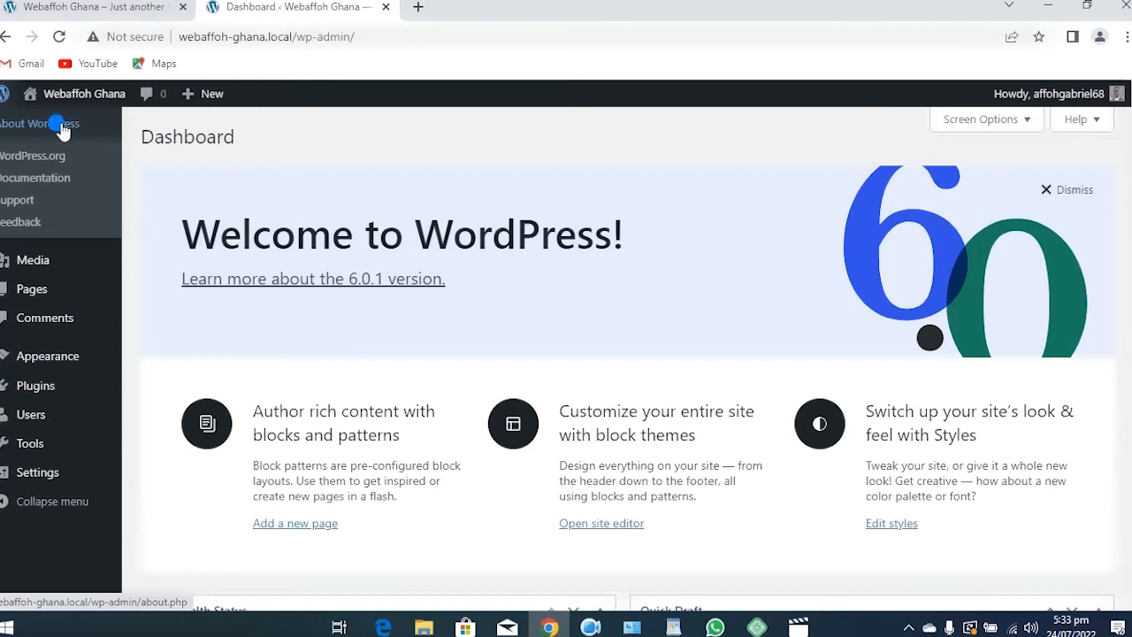
left_click(47, 131)
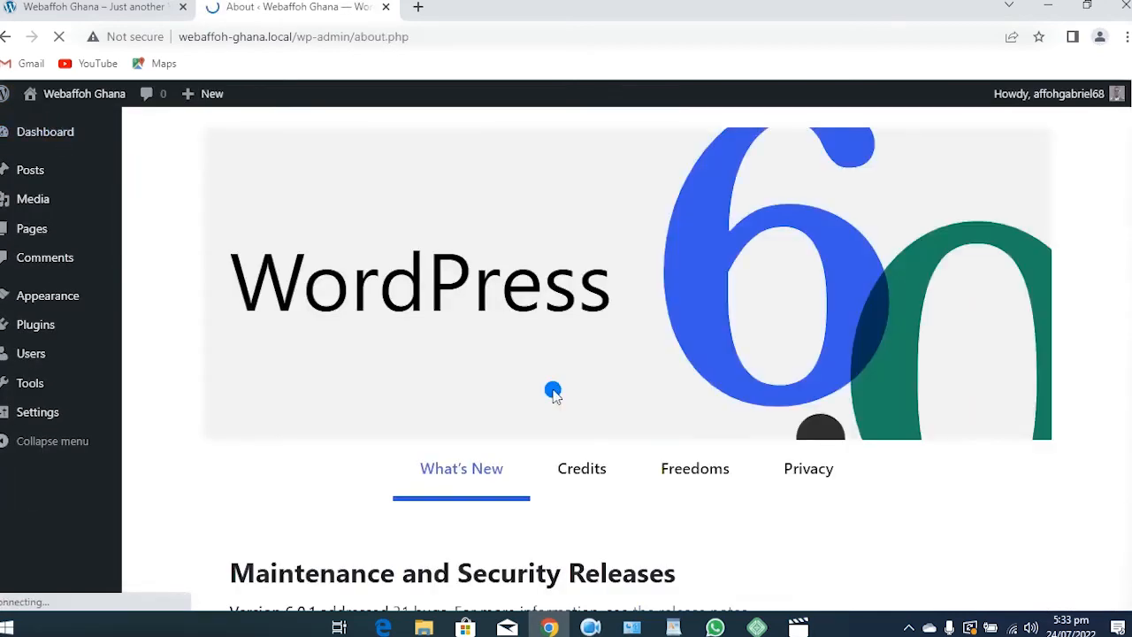
scroll(697, 380, "down", 20)
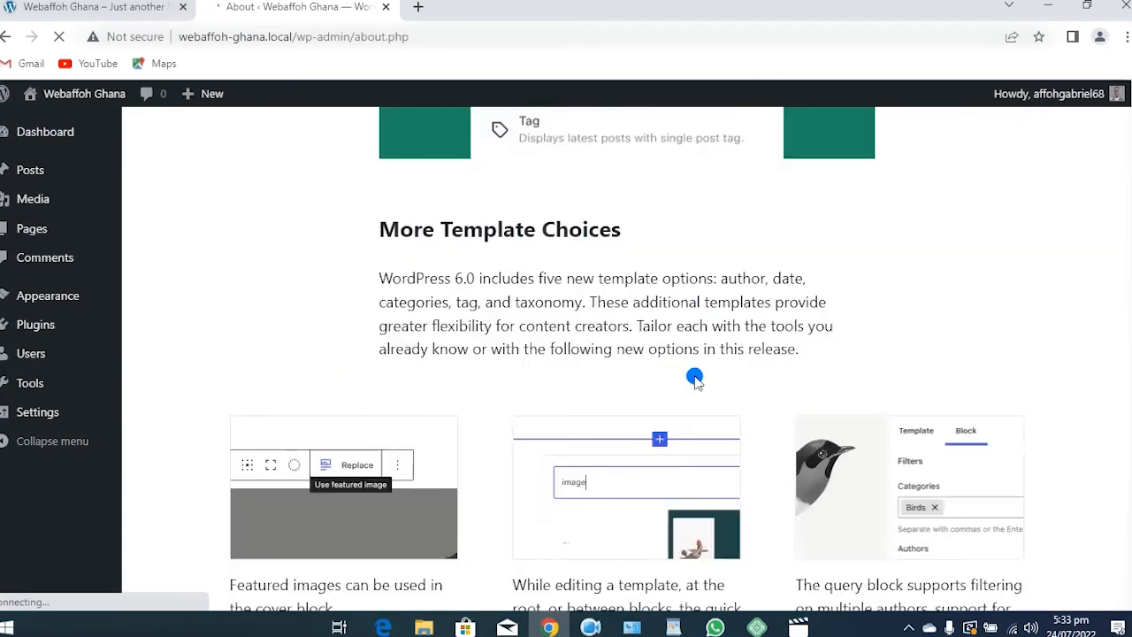
scroll(690, 376, "down", 15)
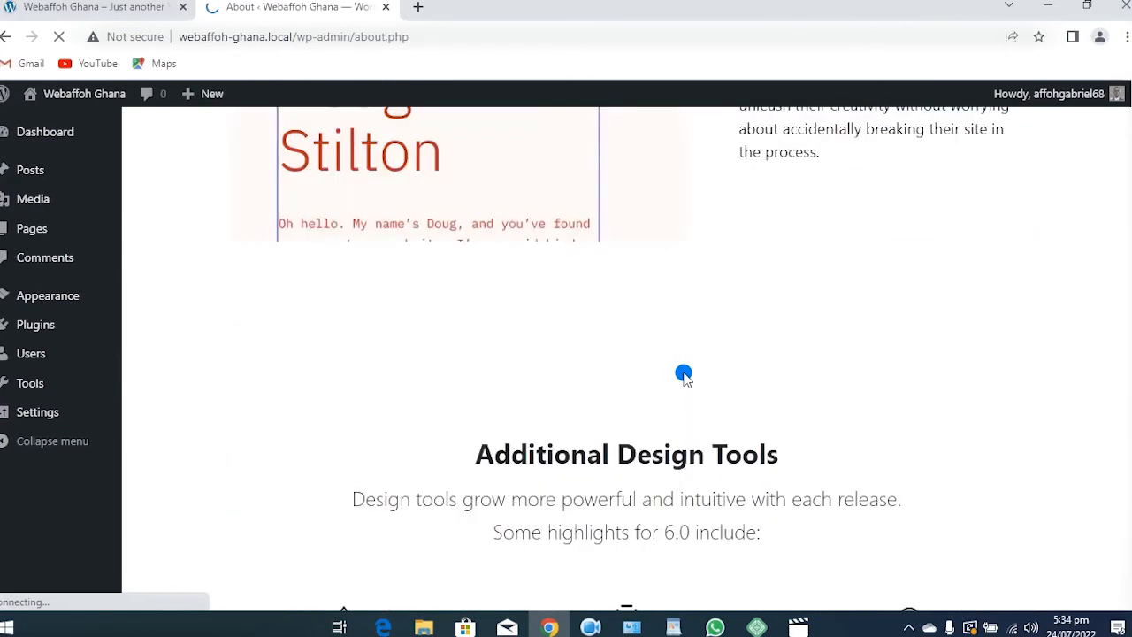
left_click(386, 7)
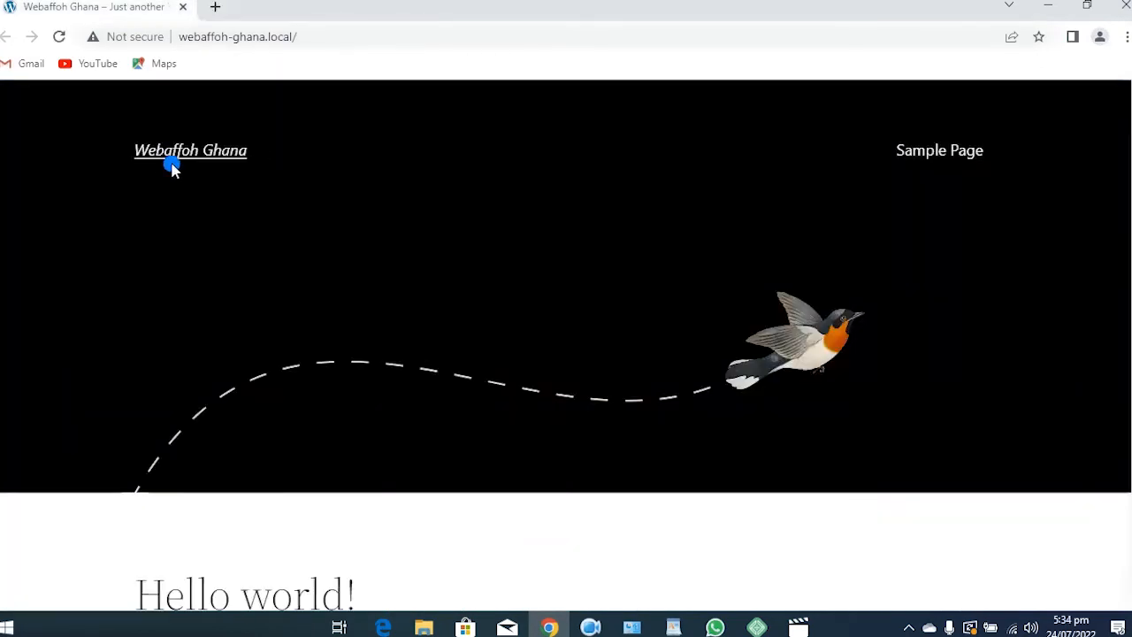
Open the WordPress admin dashboard from Local, then close that tab
left_click(1087, 5)
left_click(982, 156)
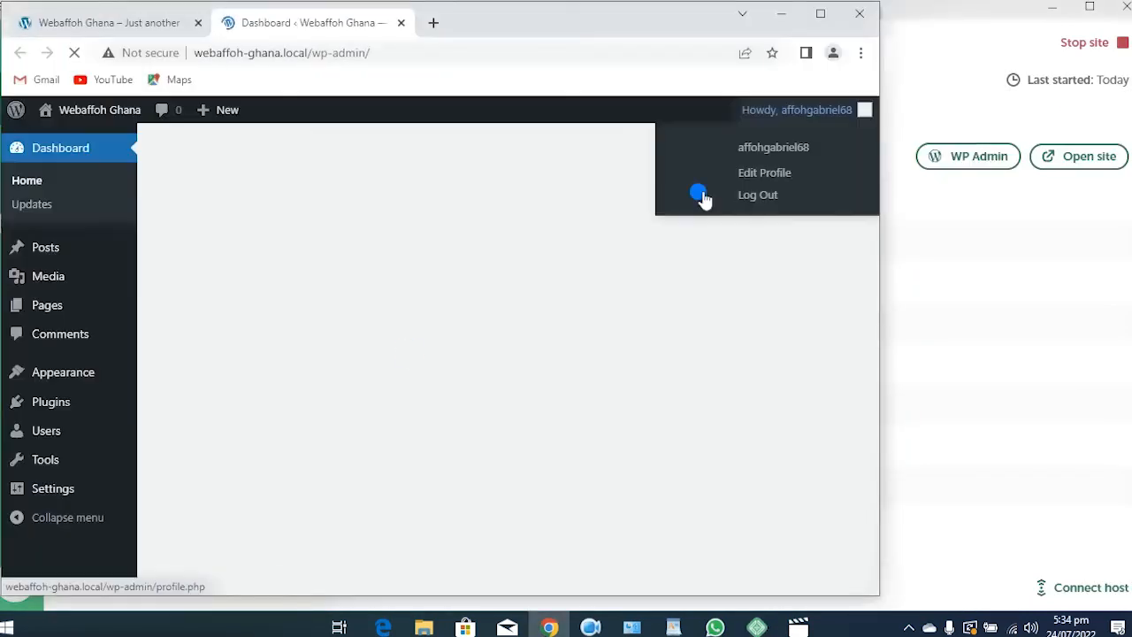
mouse_move(15, 110)
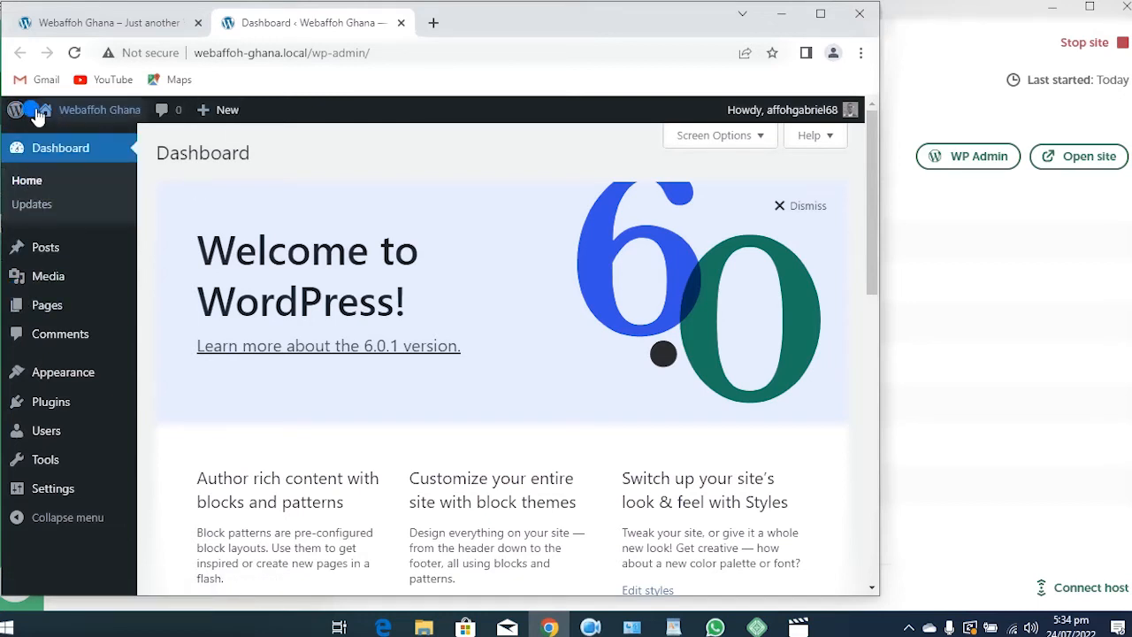
left_click(401, 22)
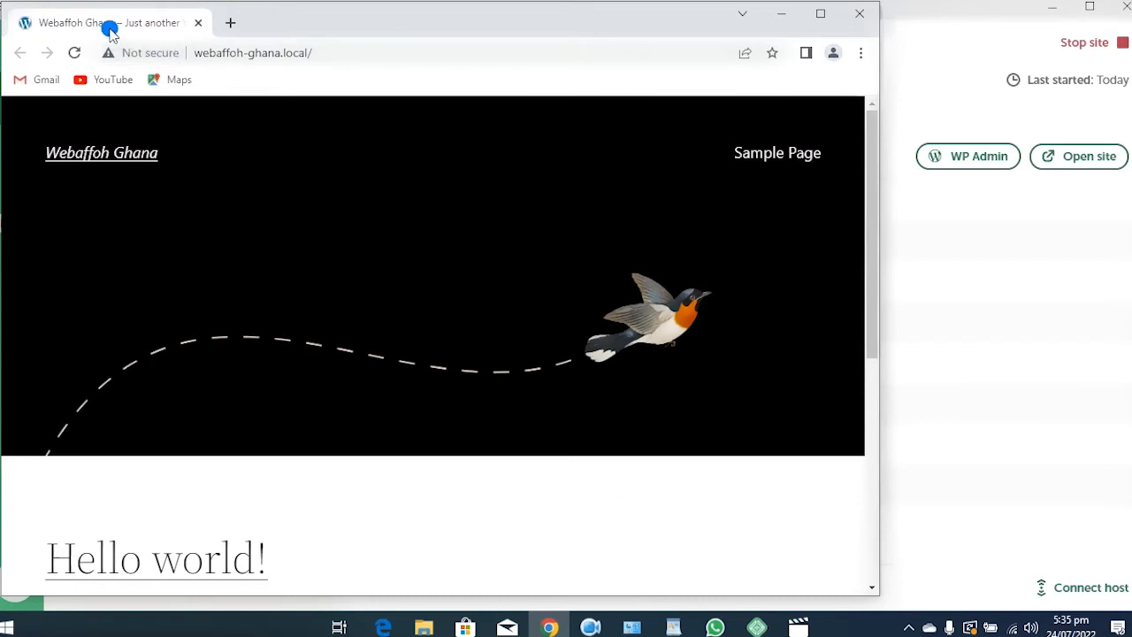
Reopen the admin, visit the front page, close it, and restore the Dashboard tab with Ctrl+Shift+T
left_click(968, 156)
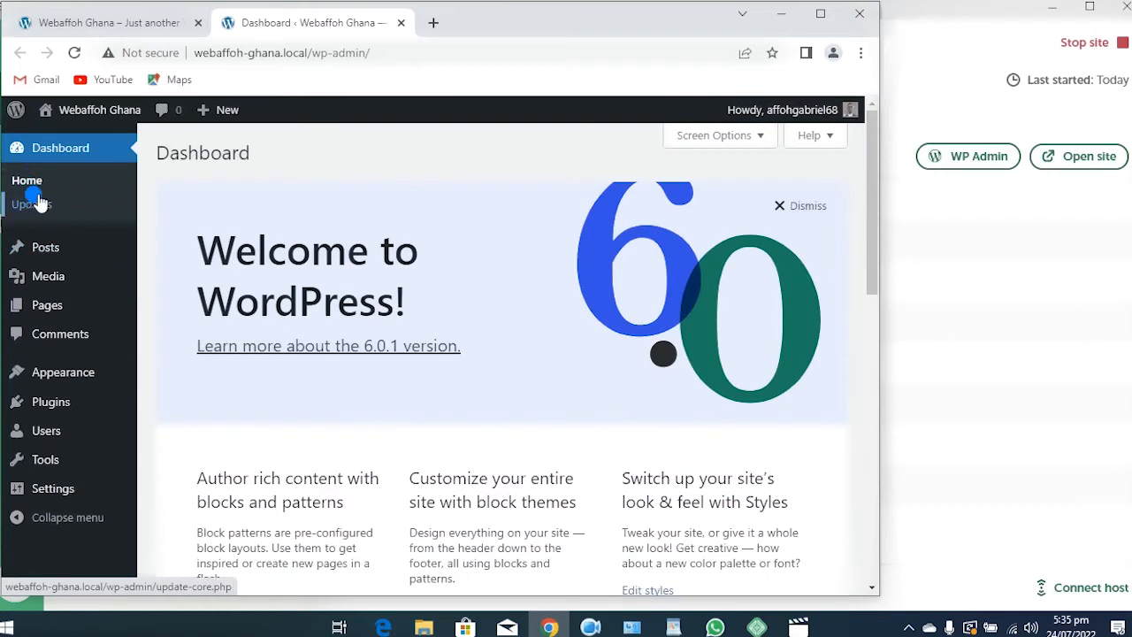
left_click(102, 110)
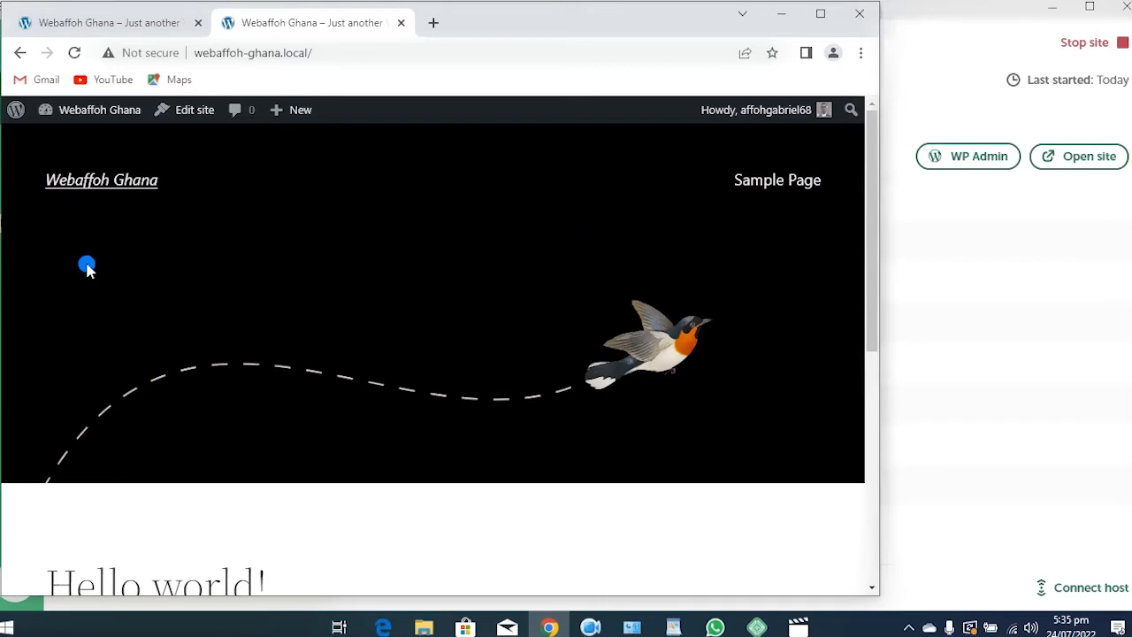
left_click(399, 23)
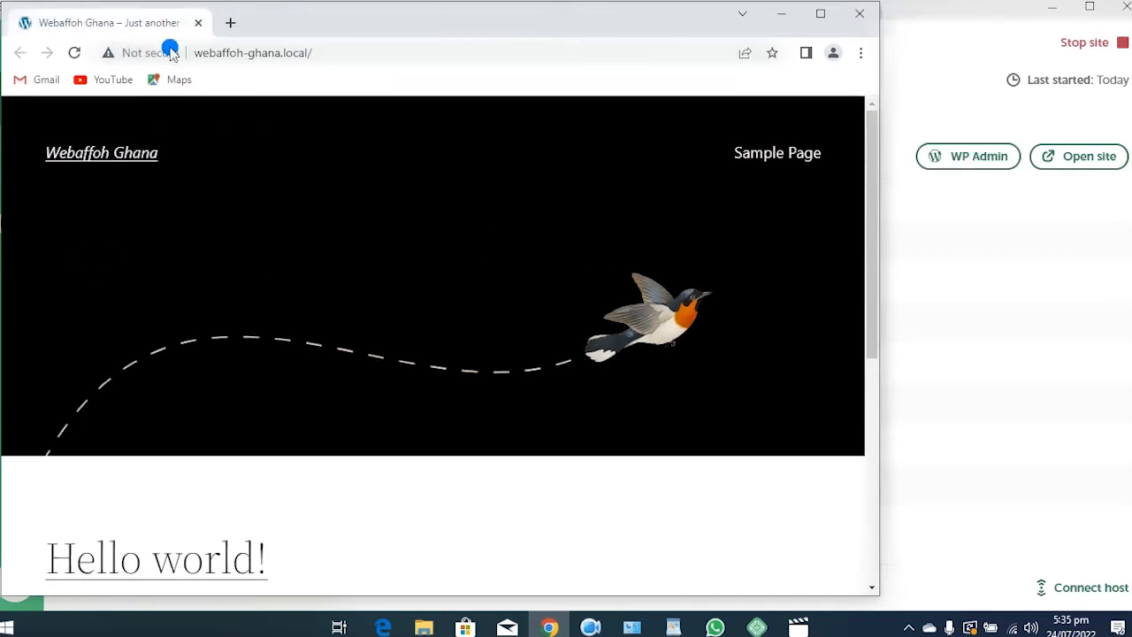
key("ctrl+shift+t")
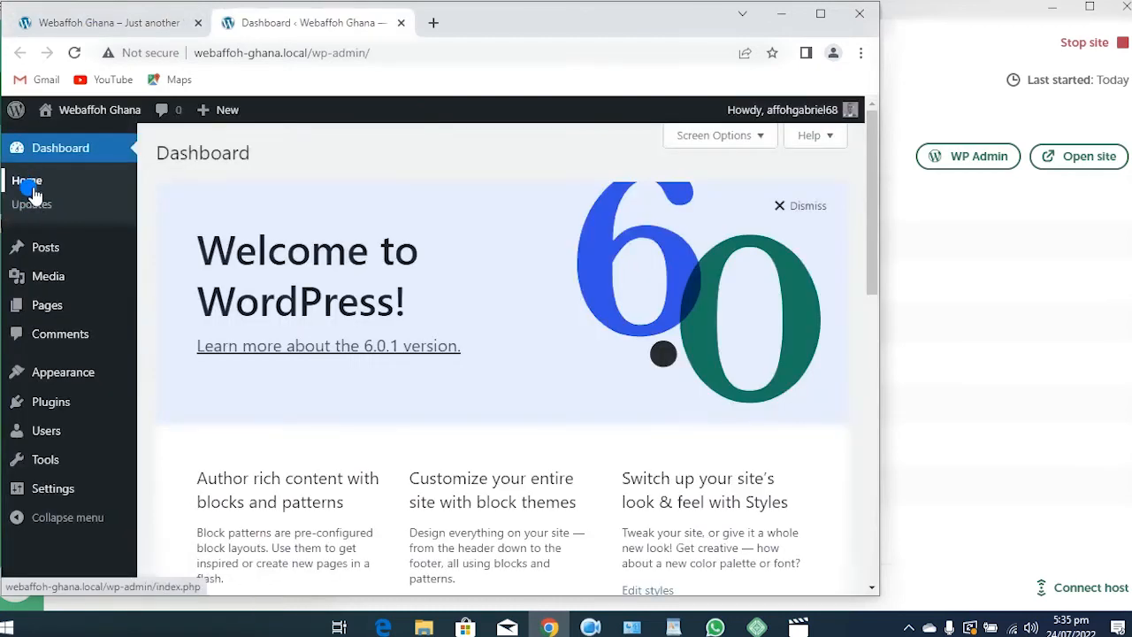
left_click(41, 213)
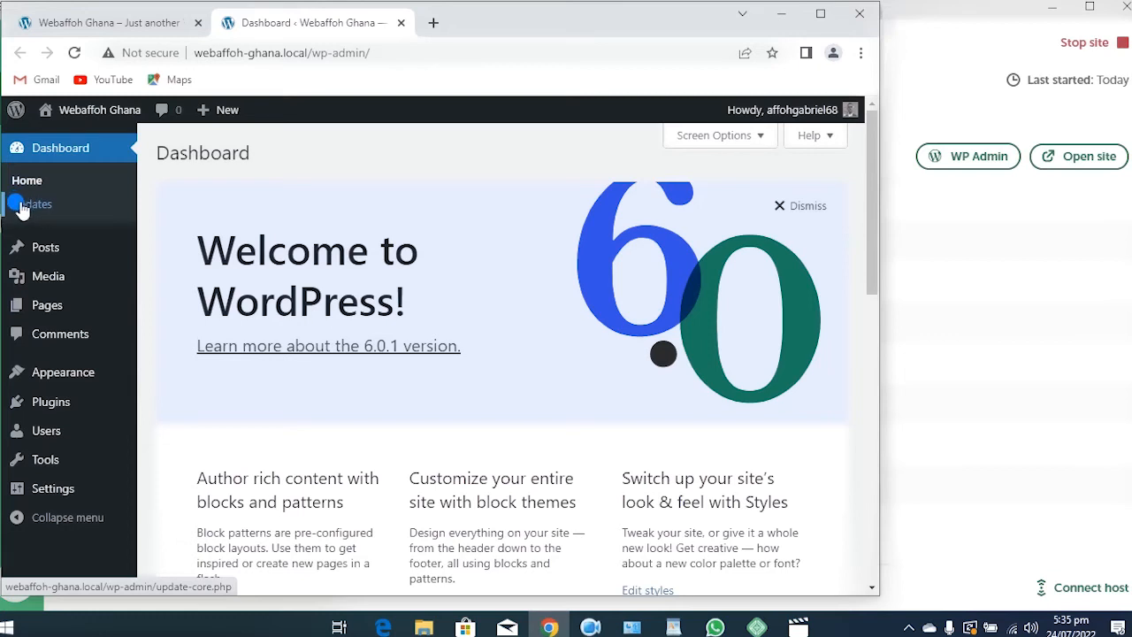
mouse_move(174, 305)
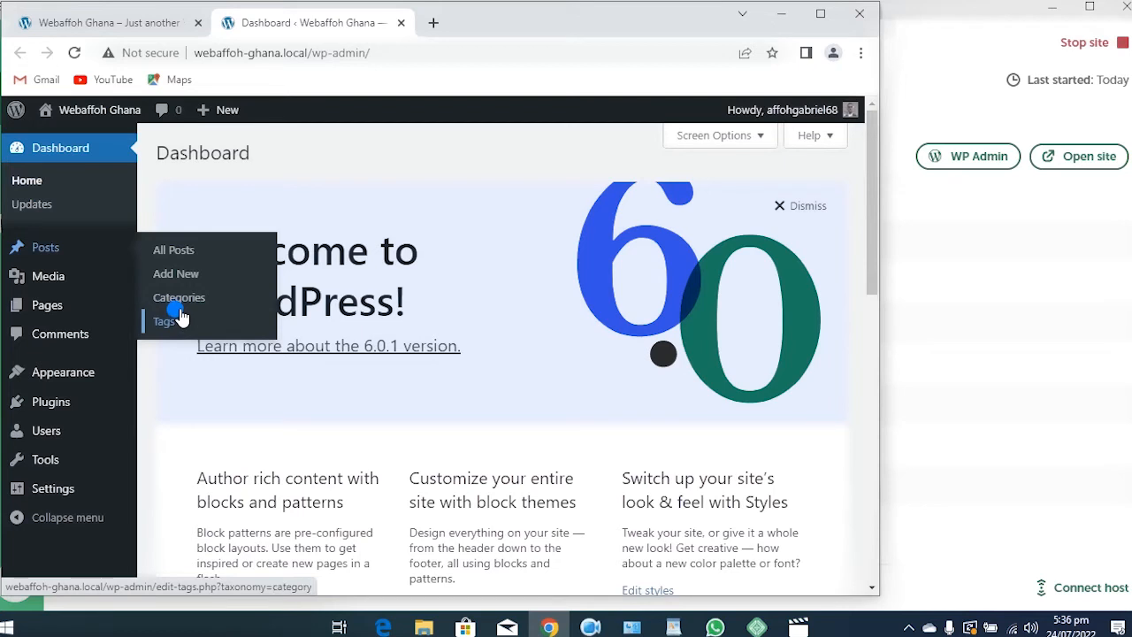
Open Posts > All Posts to list the single Hello world! post
left_click(179, 309)
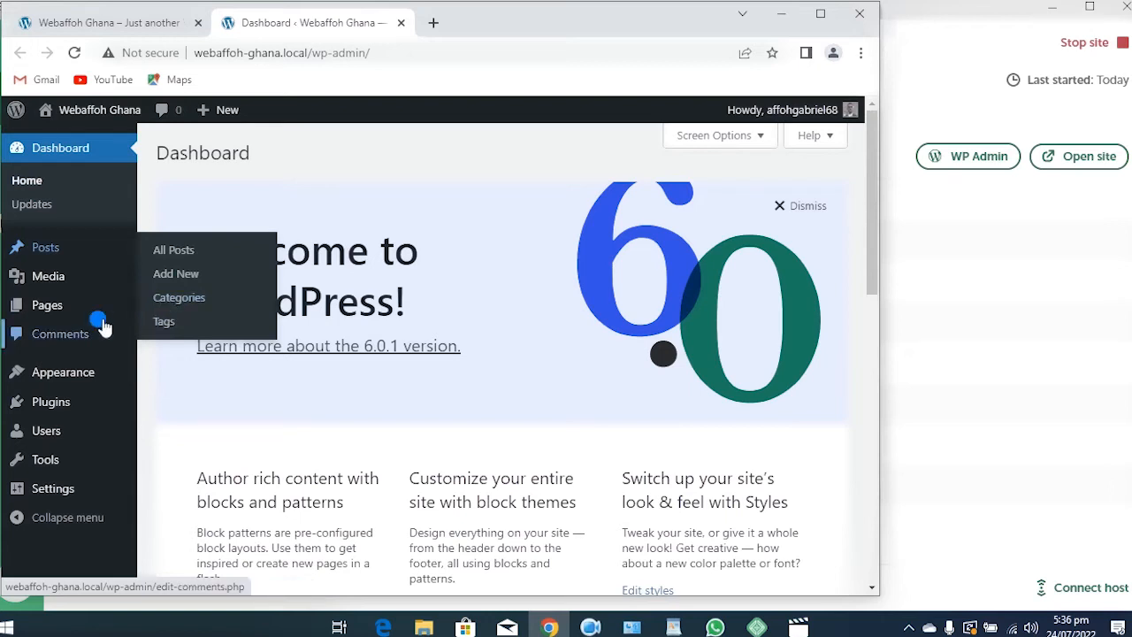
left_click(198, 276)
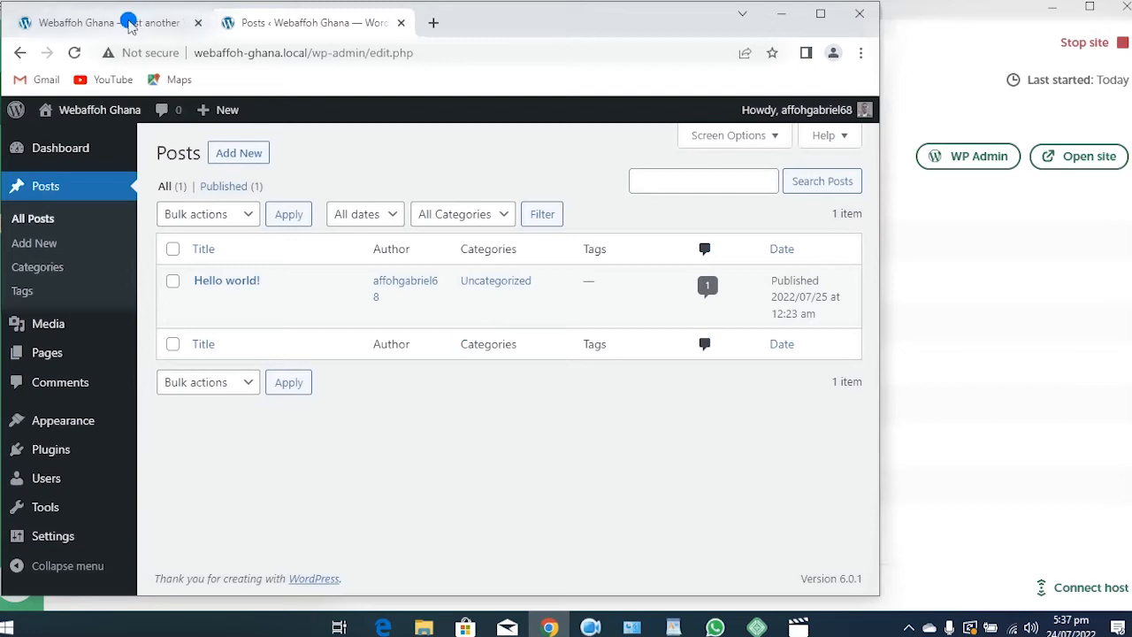
left_click(129, 23)
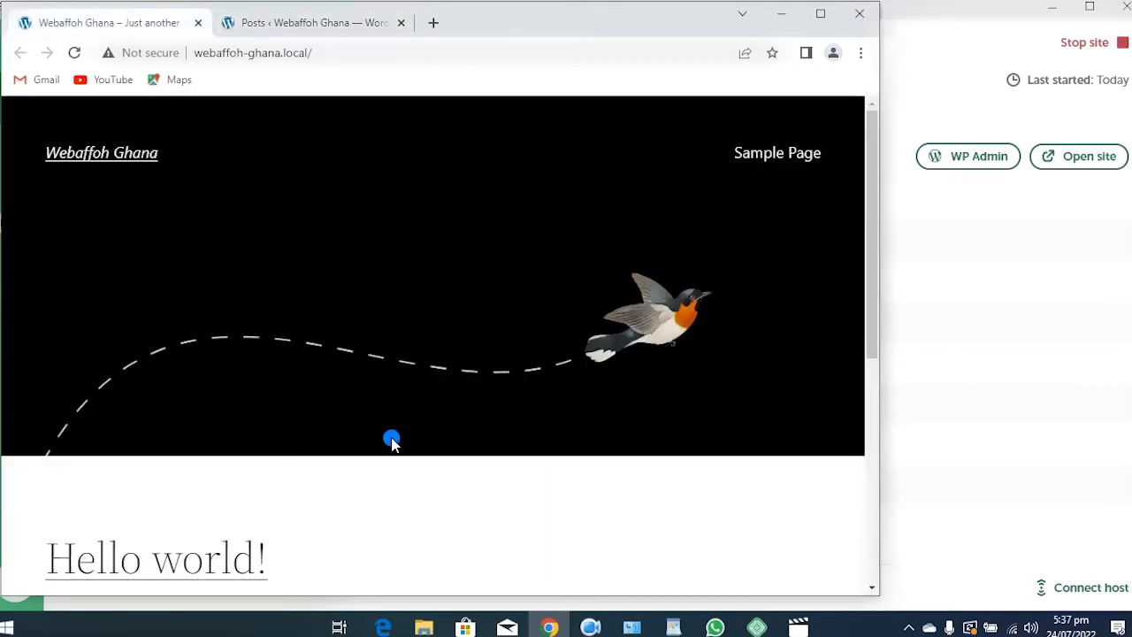
scroll(395, 437, "down", 2)
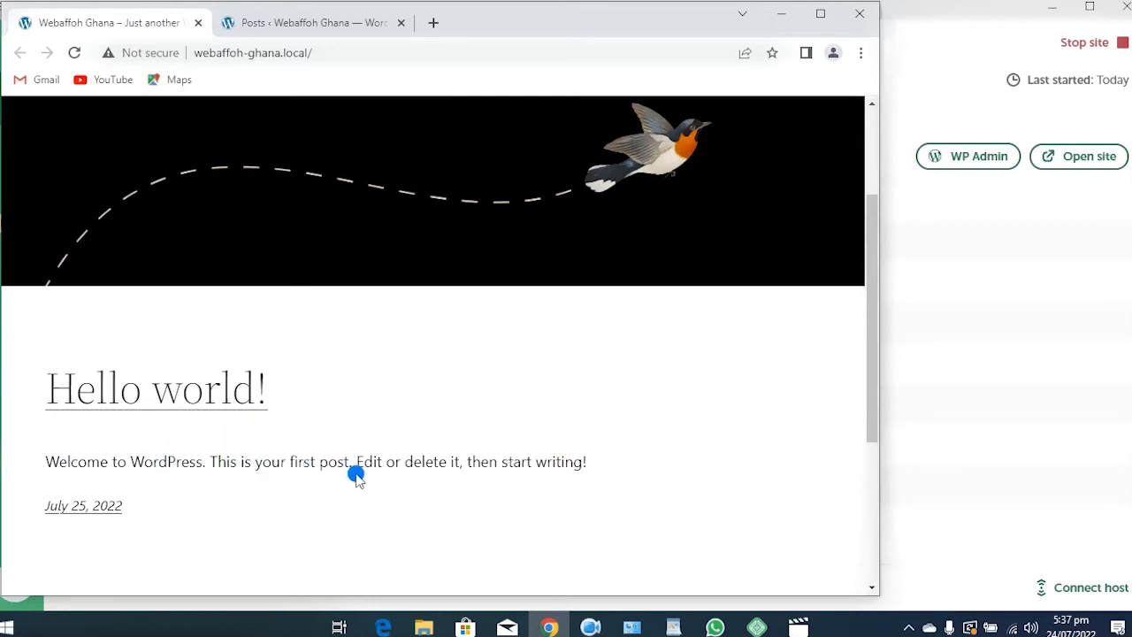
key("ctrl+Tab")
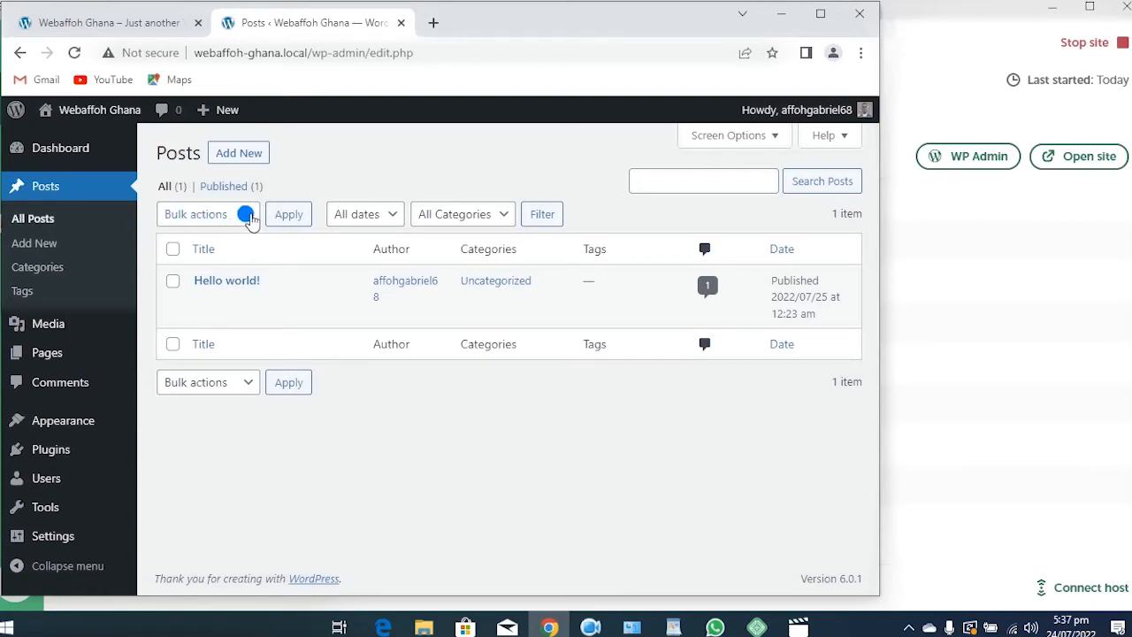
Select all posts and apply the Move to Trash bulk action to Hello world!
left_click(248, 216)
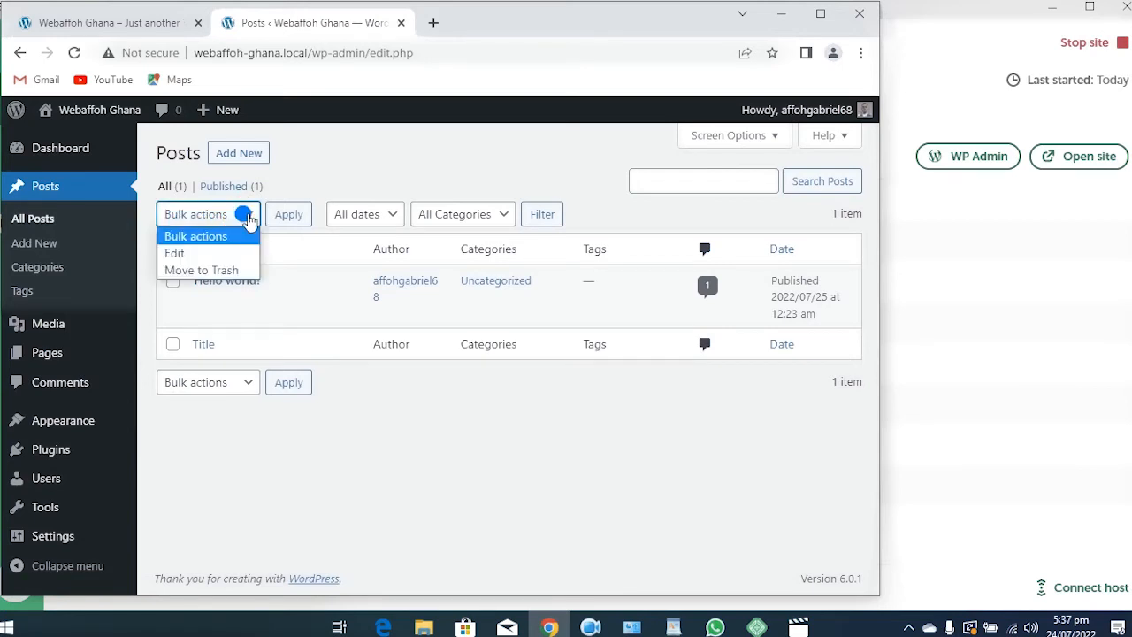
left_click(221, 273)
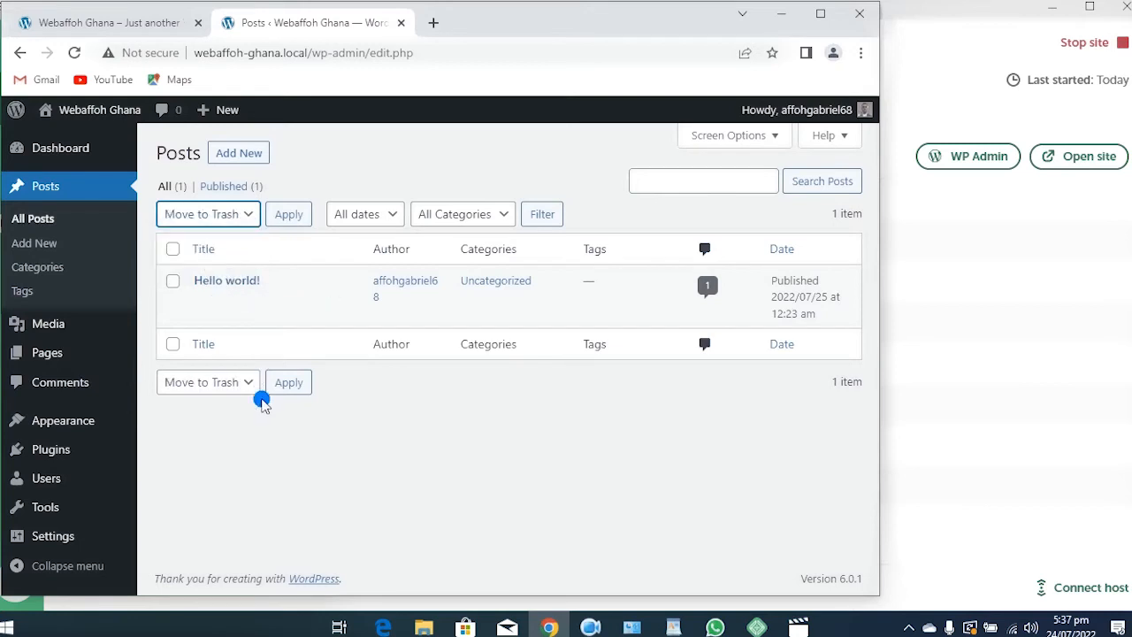
left_click(171, 249)
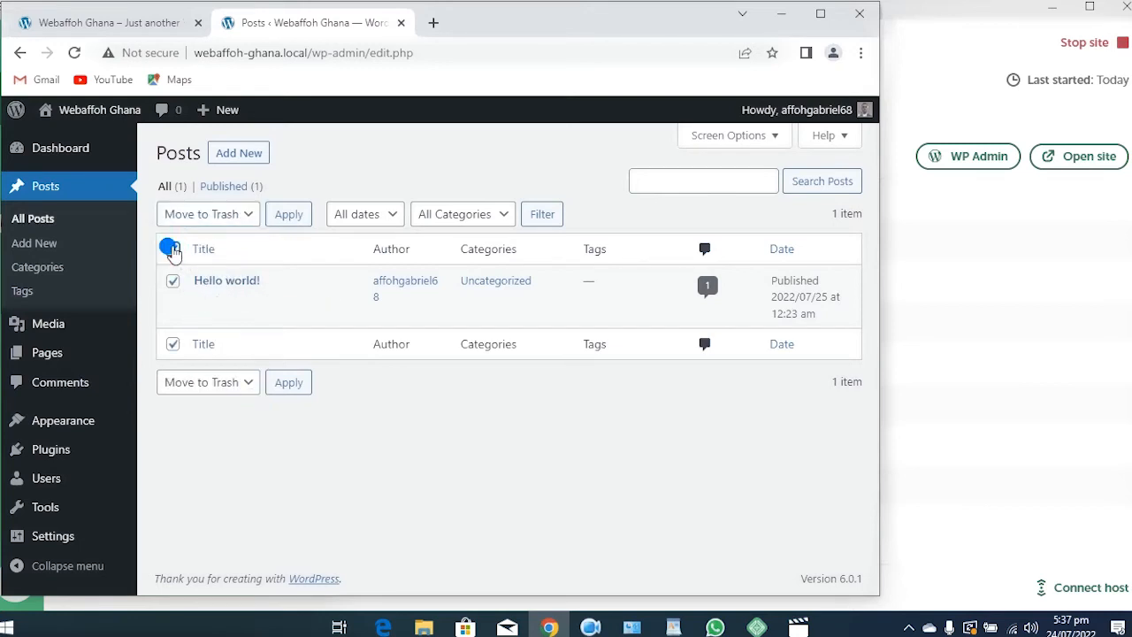
left_click(288, 215)
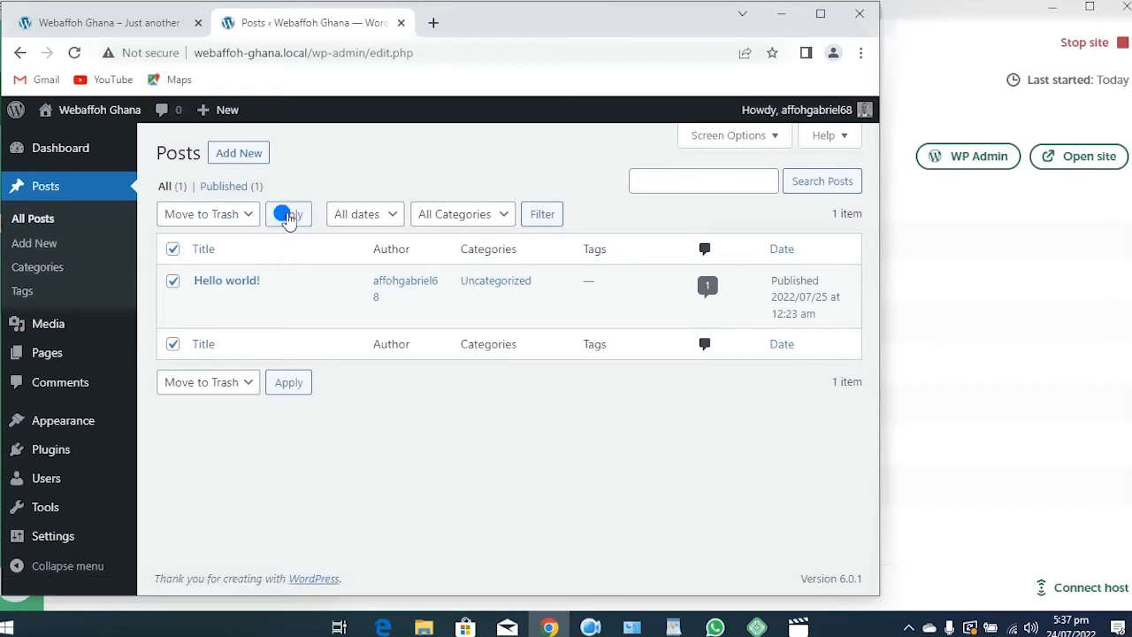
left_click(290, 215)
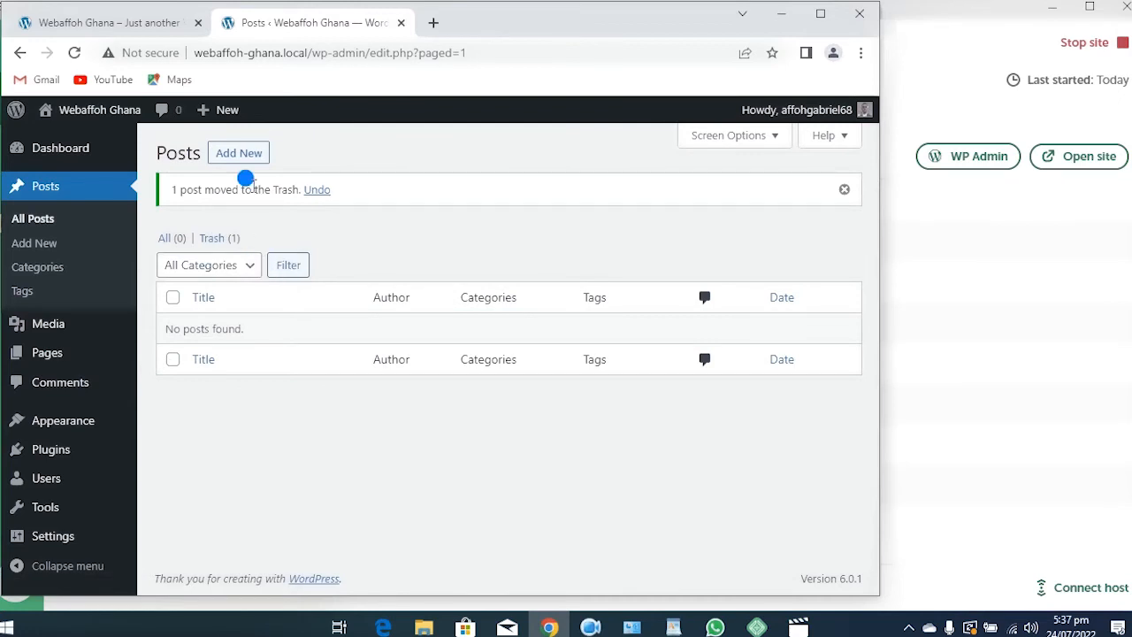
left_click(106, 22)
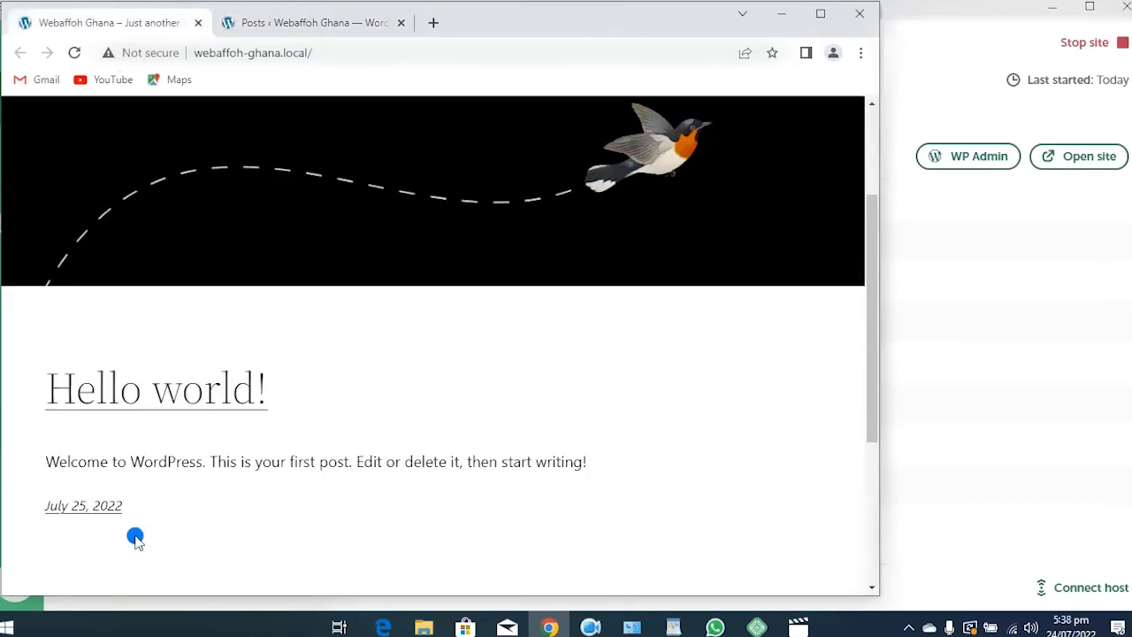
left_click(74, 52)
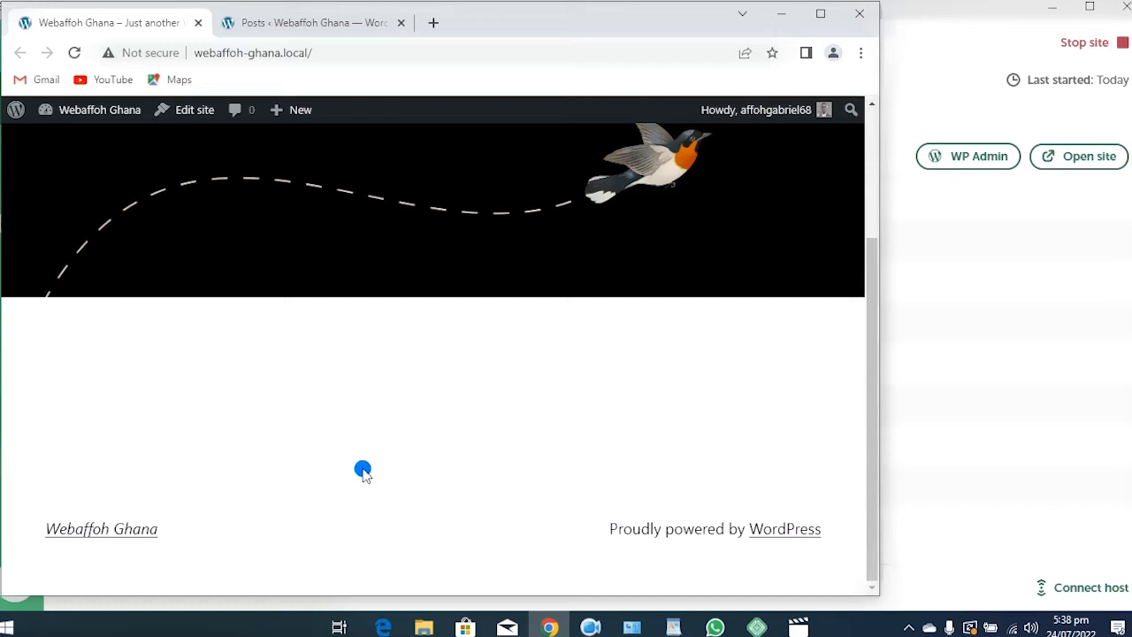
left_click(303, 22)
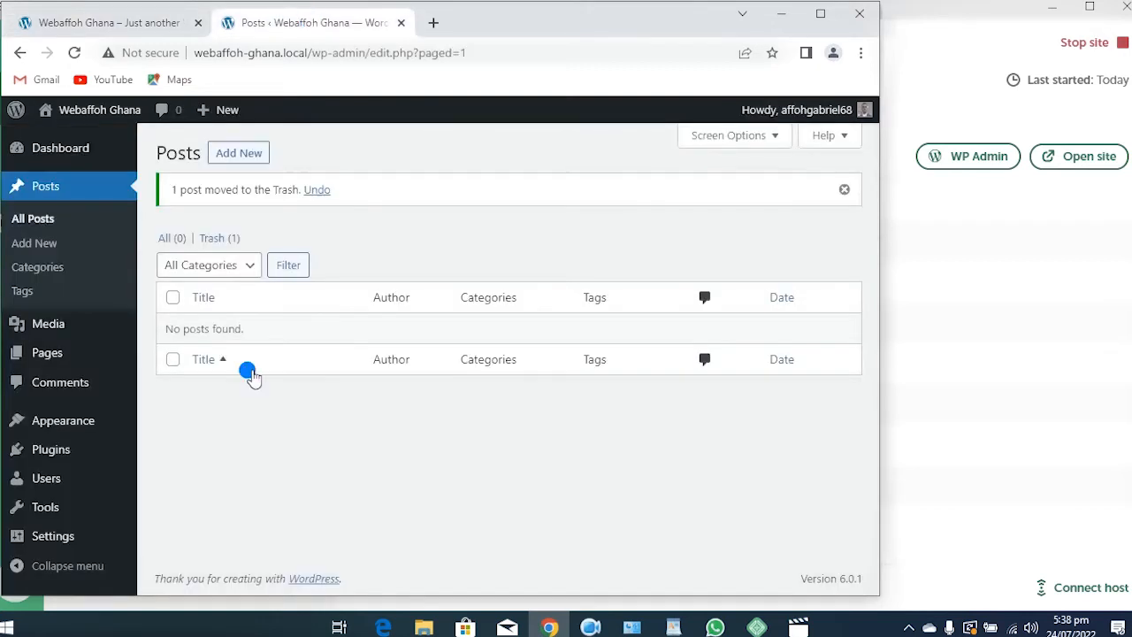
left_click(139, 21)
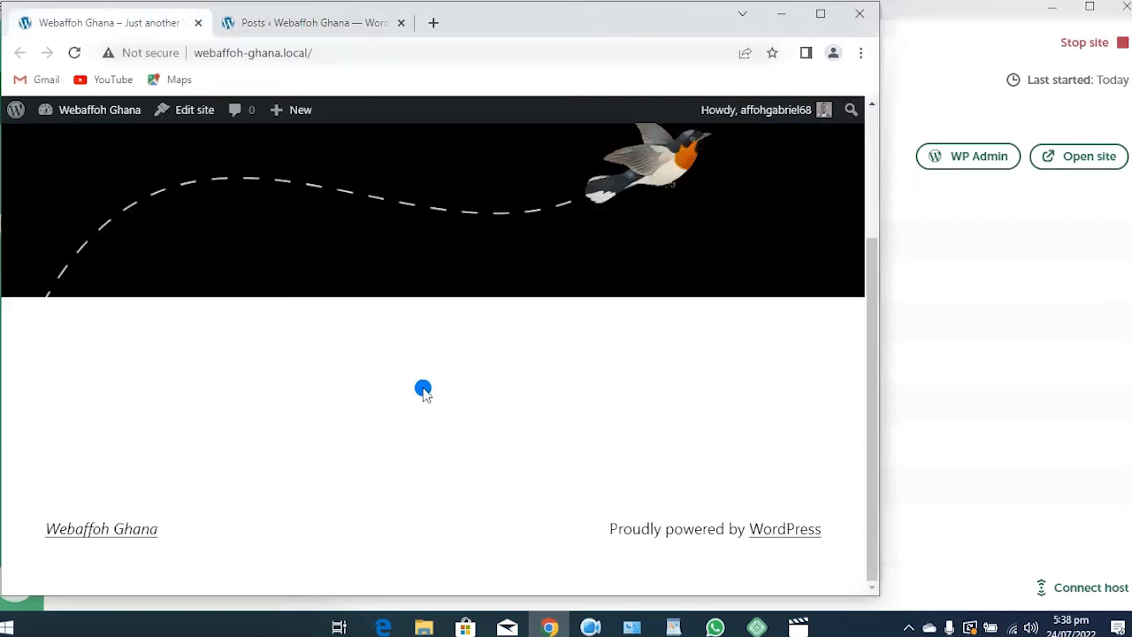
left_click(340, 25)
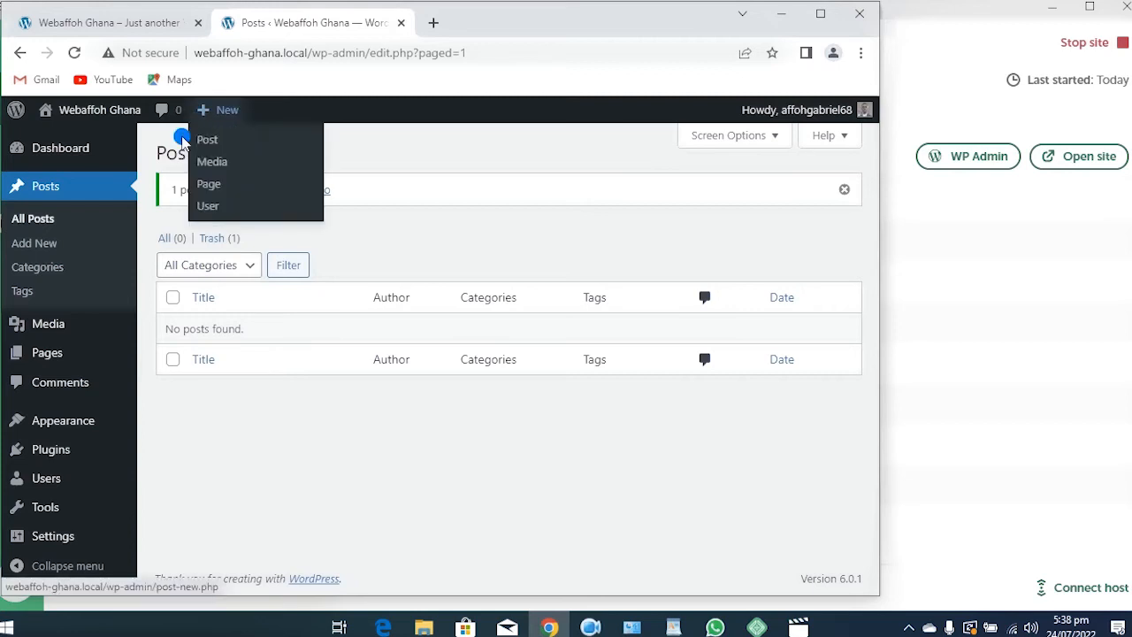
mouse_move(201, 116)
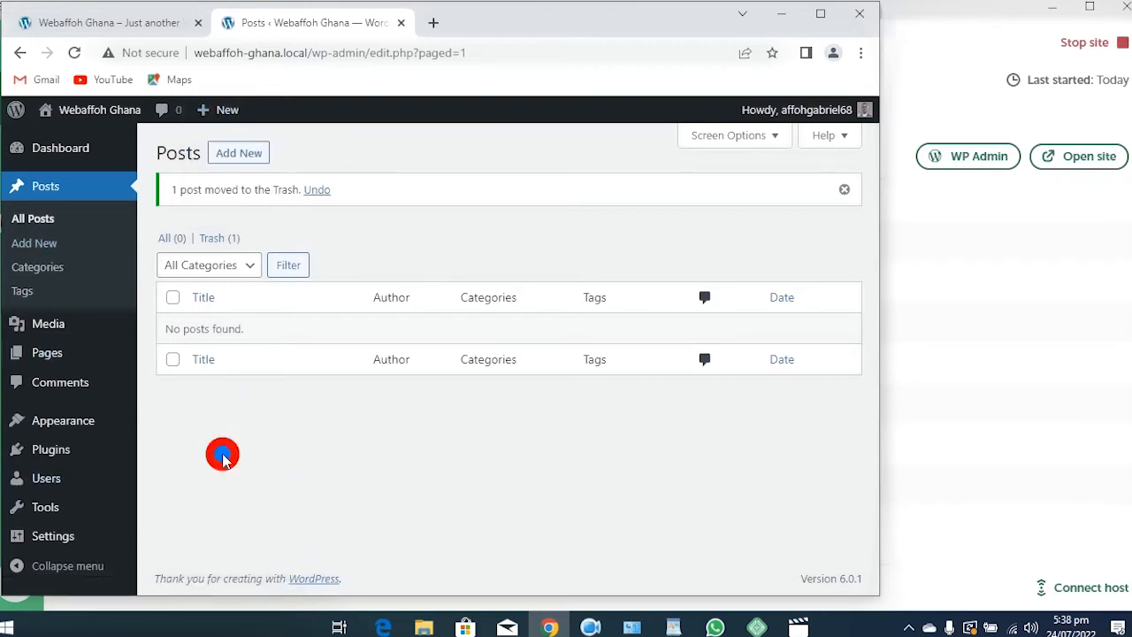
mouse_move(42, 330)
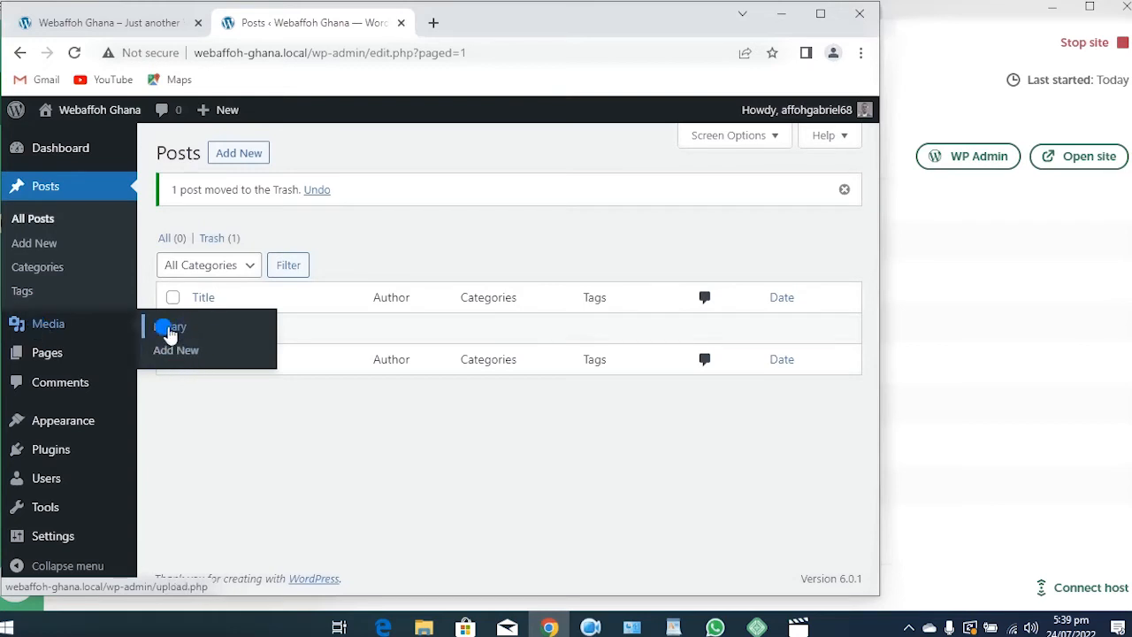
Open the empty Media Library and check the media-type filter, leaving All media items
left_click(171, 329)
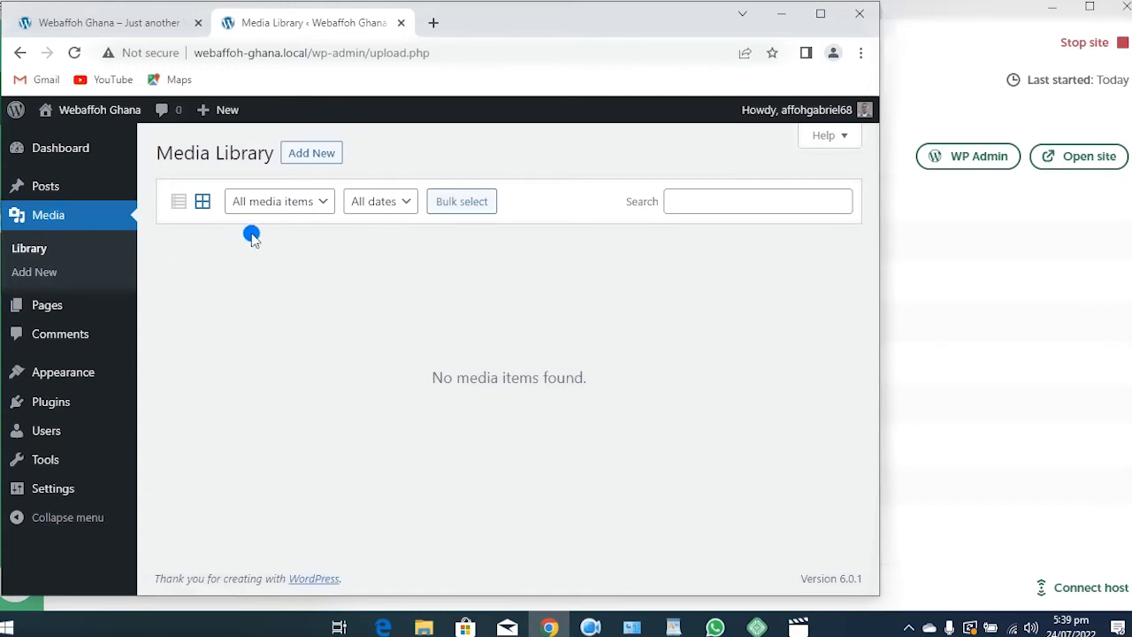
left_click(322, 204)
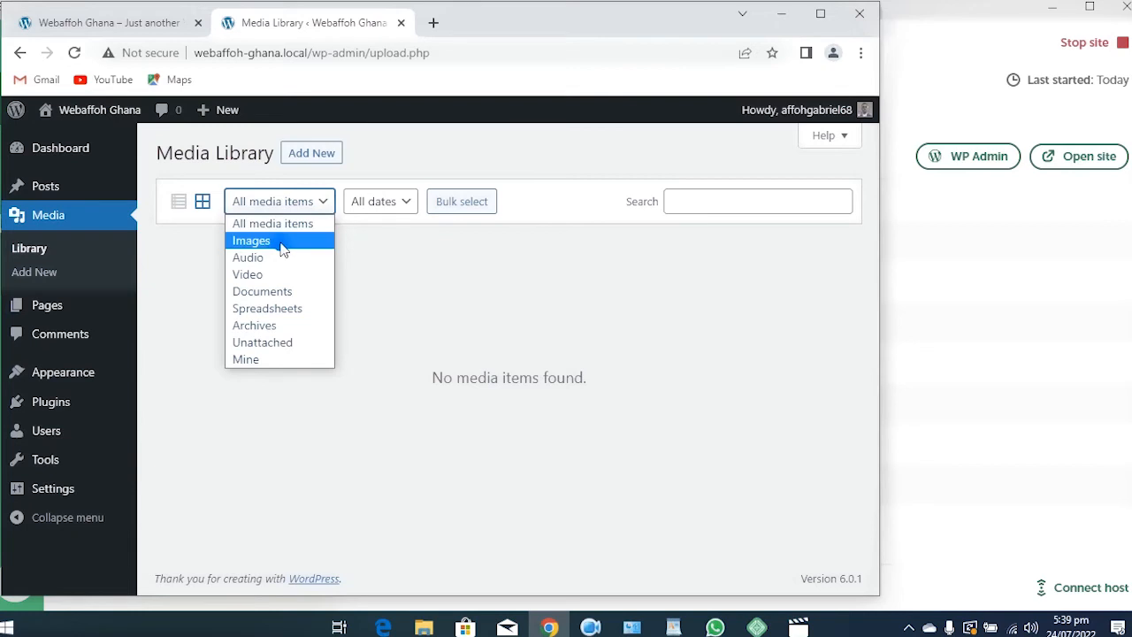
left_click(251, 292)
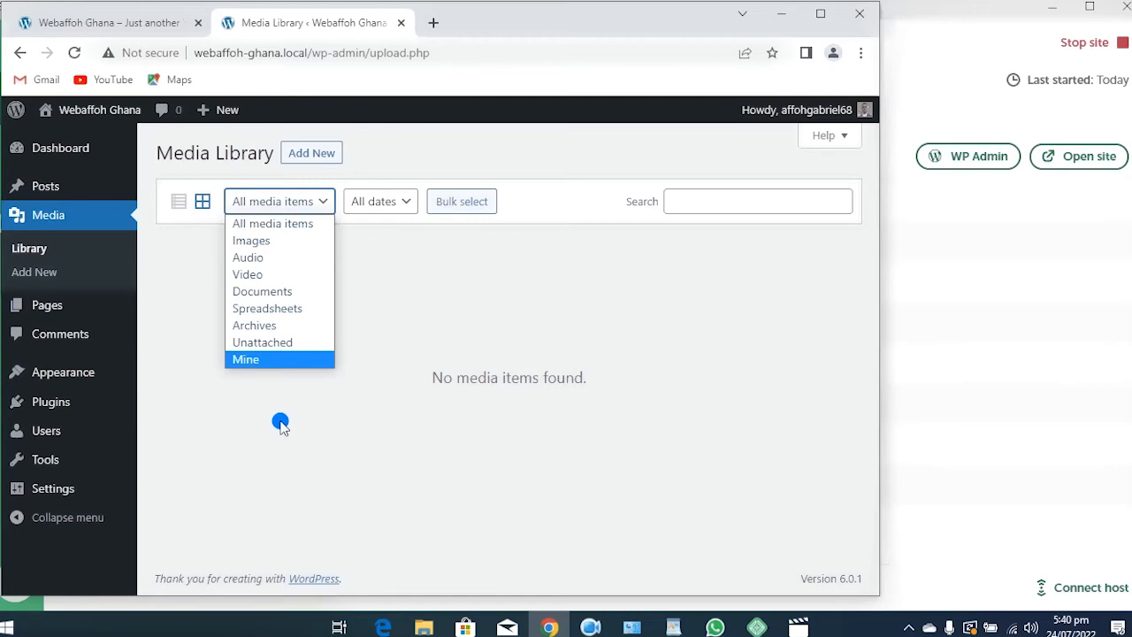
left_click(280, 424)
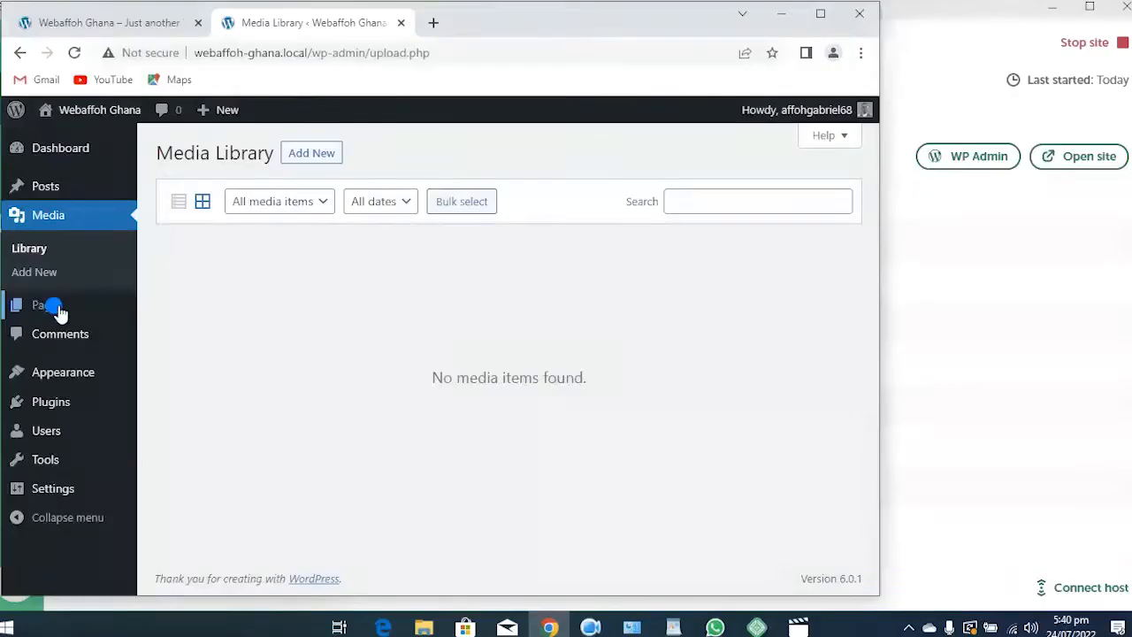
mouse_move(44, 312)
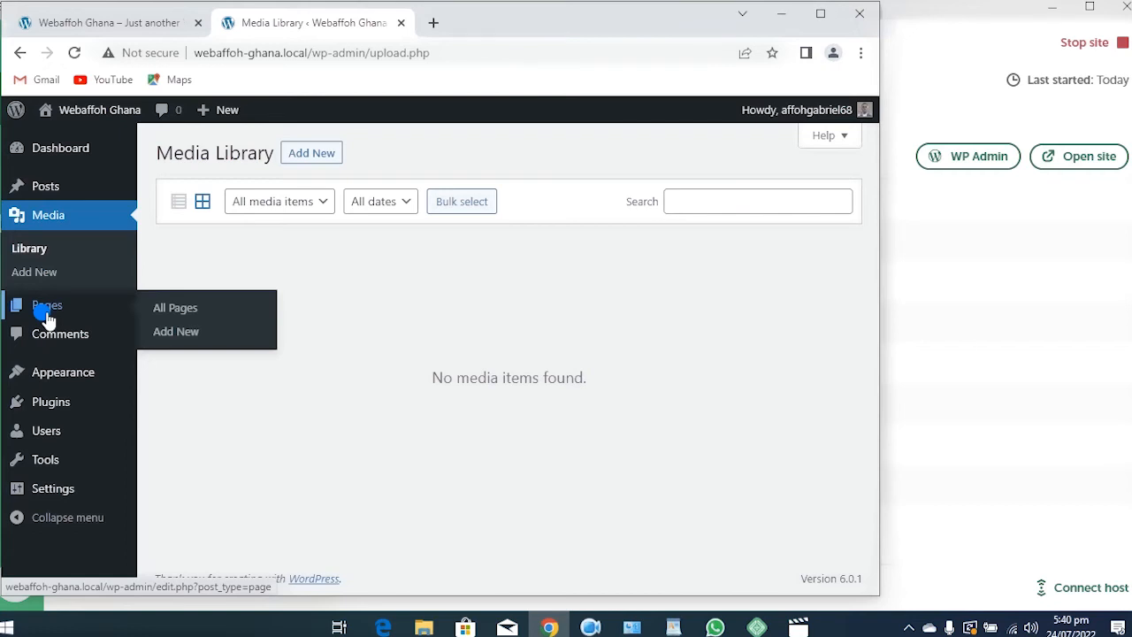
Glance at the front page, then return to the admin and open Pages > All Pages
left_click(114, 22)
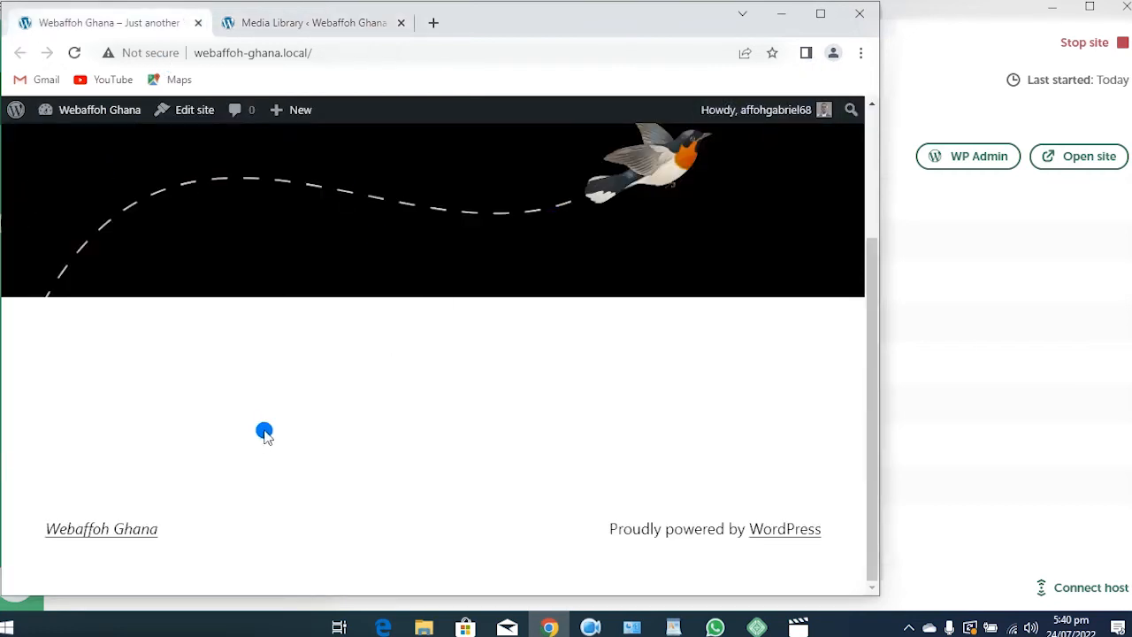
scroll(269, 428, "up", 3)
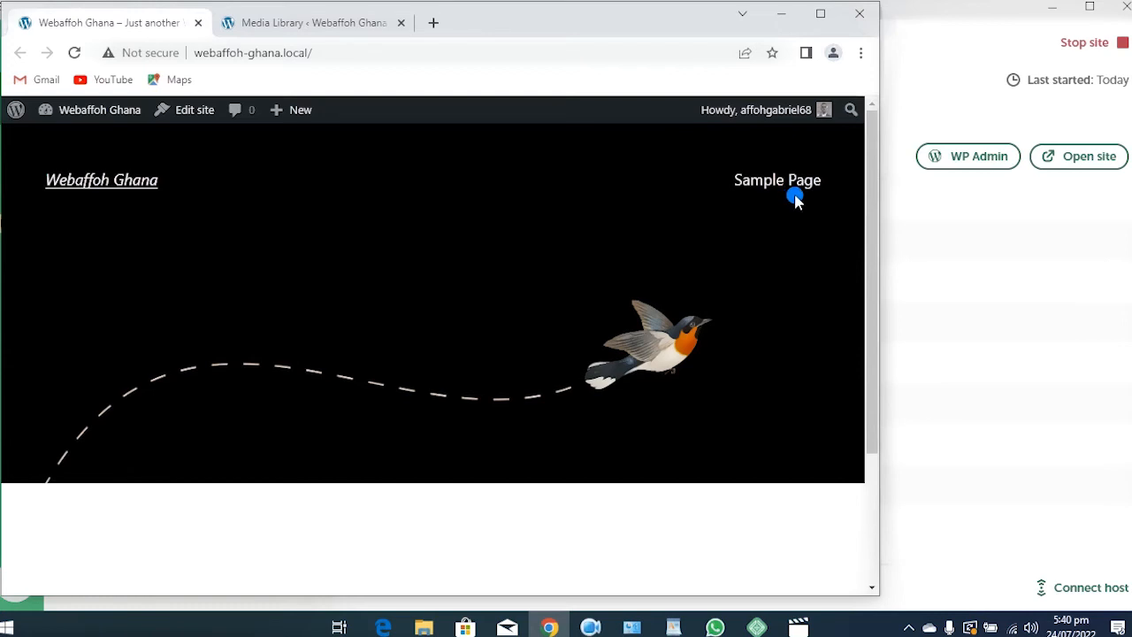
left_click(298, 24)
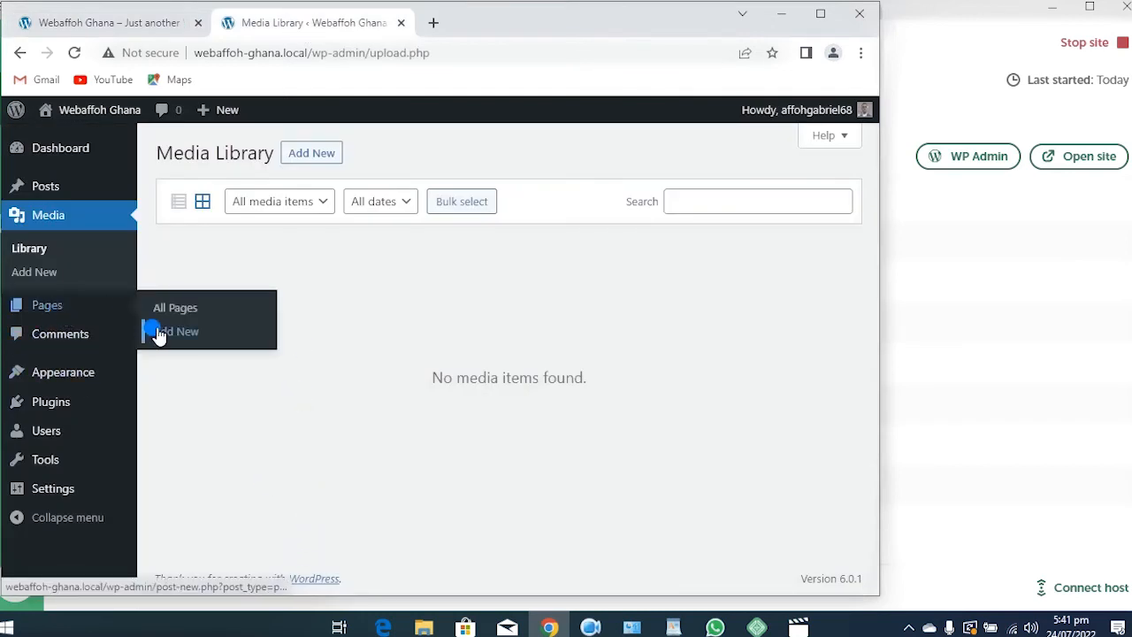
left_click(174, 341)
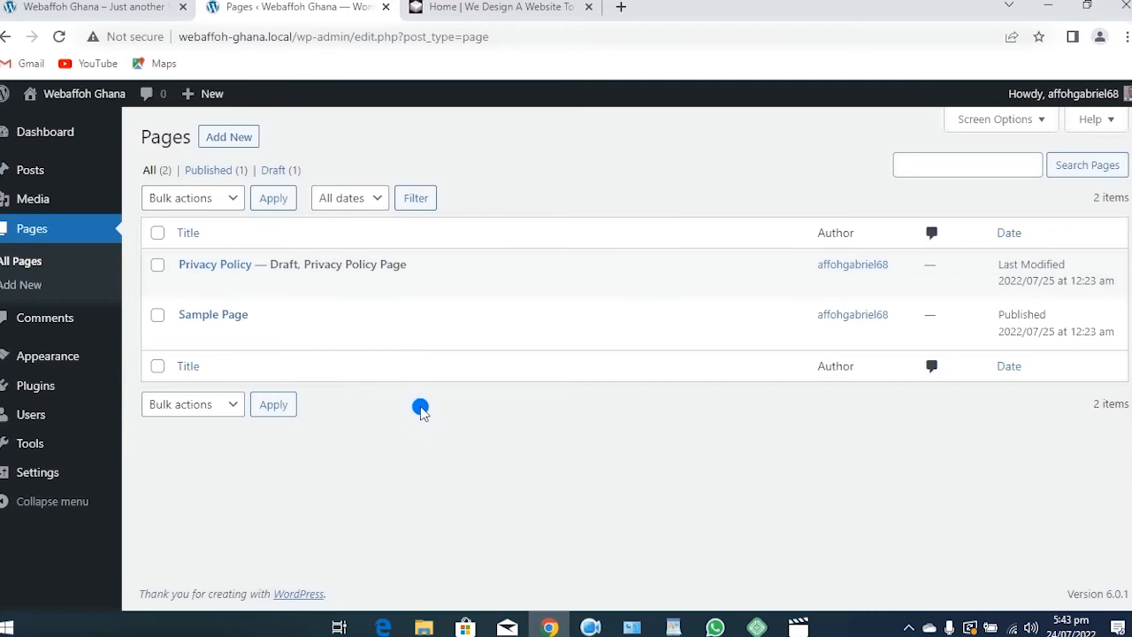
mouse_move(292, 320)
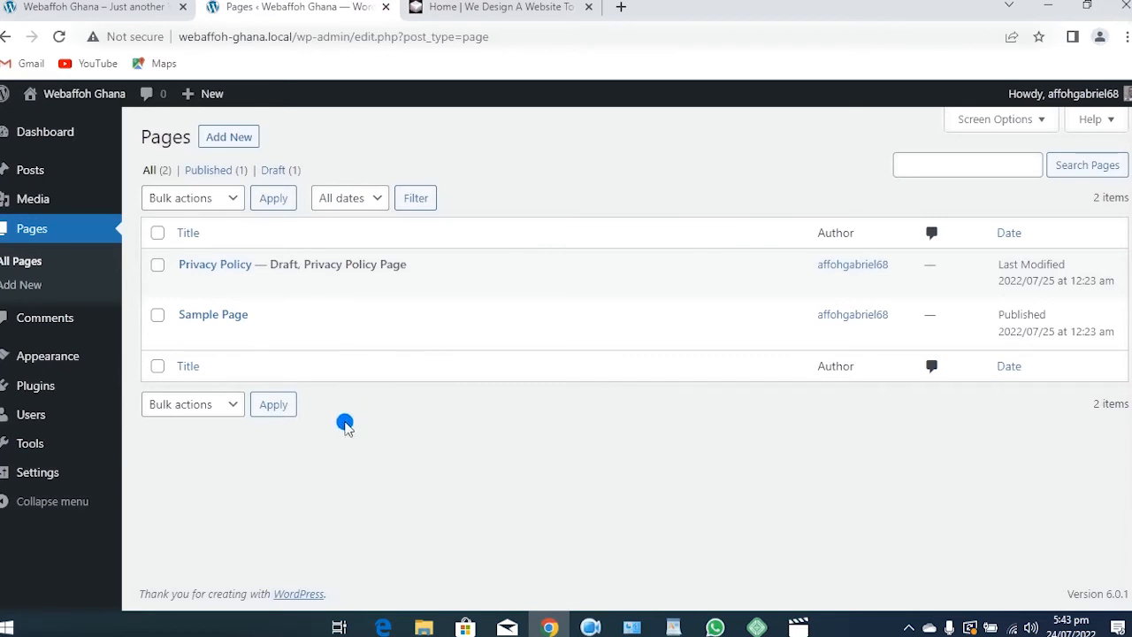
mouse_move(197, 263)
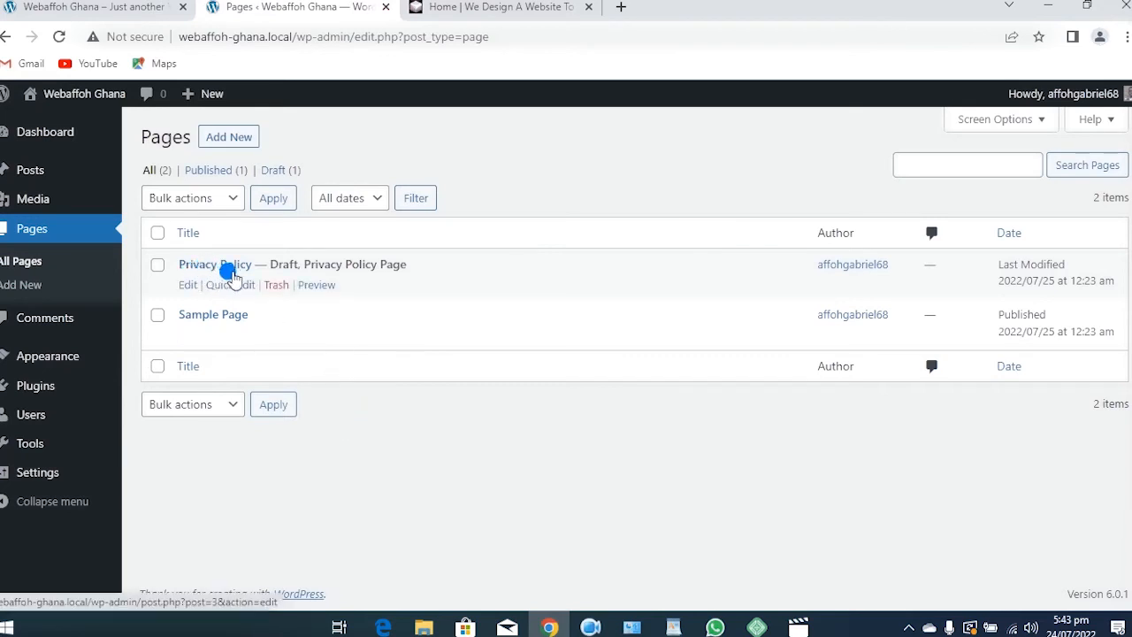
left_click(237, 264)
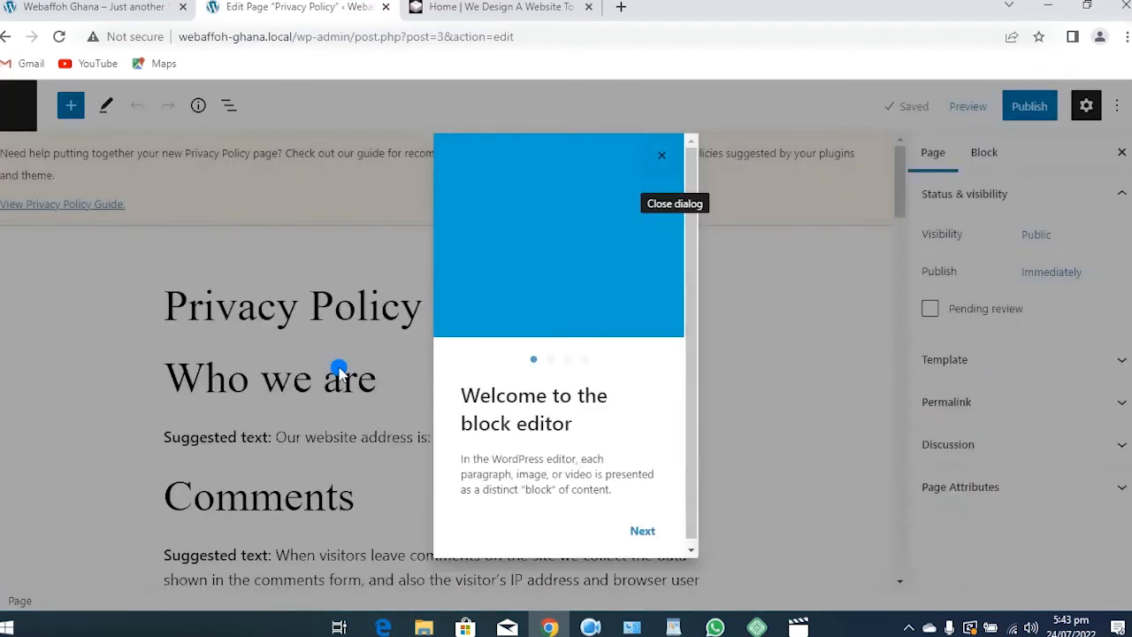
left_click(661, 156)
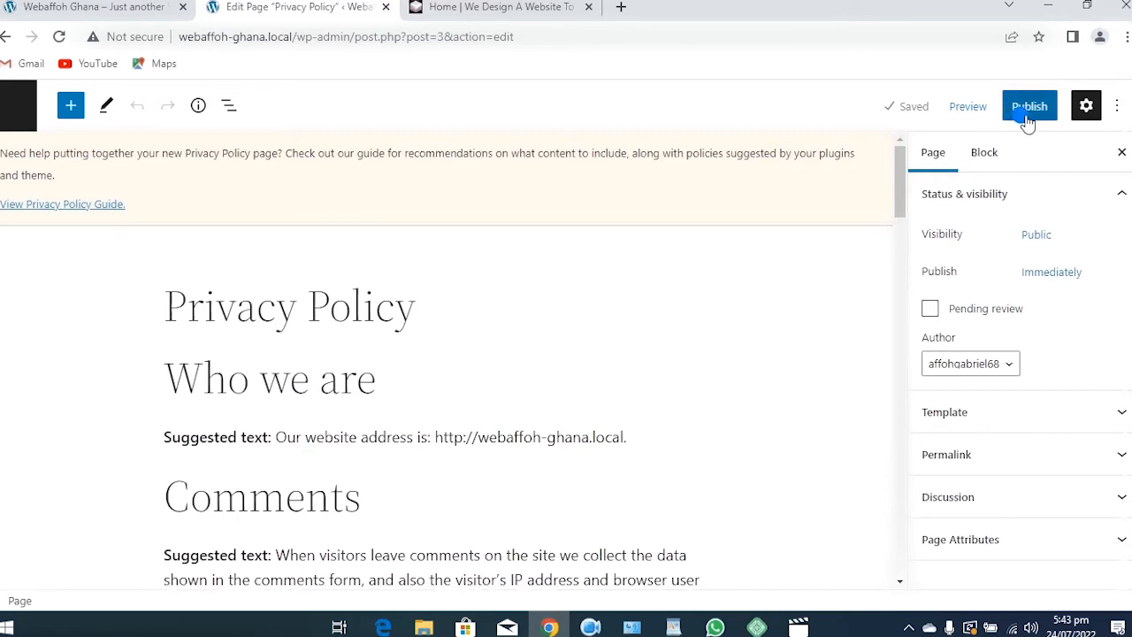
scroll(574, 309, "down", 3)
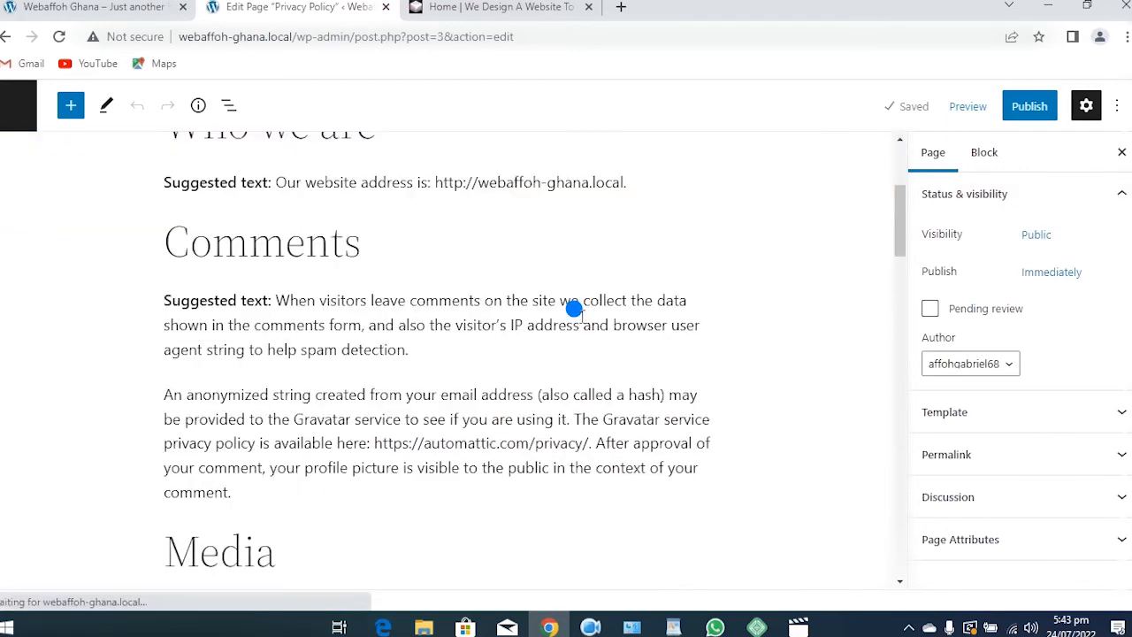
scroll(578, 310, "down", 8)
scroll(578, 308, "up", 7)
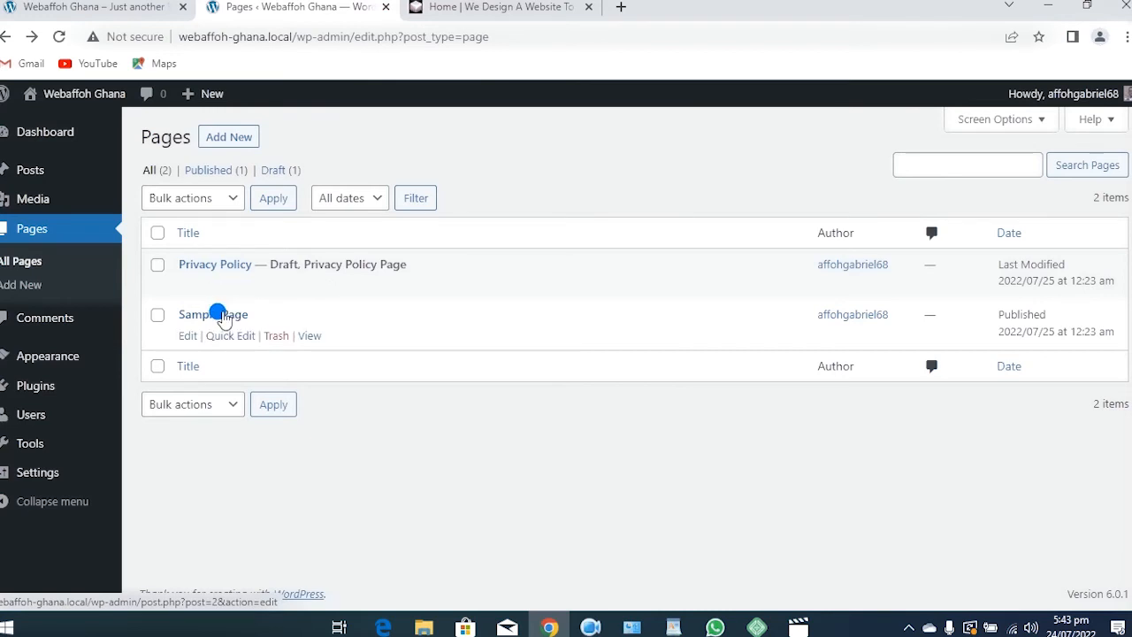
left_click(139, 9)
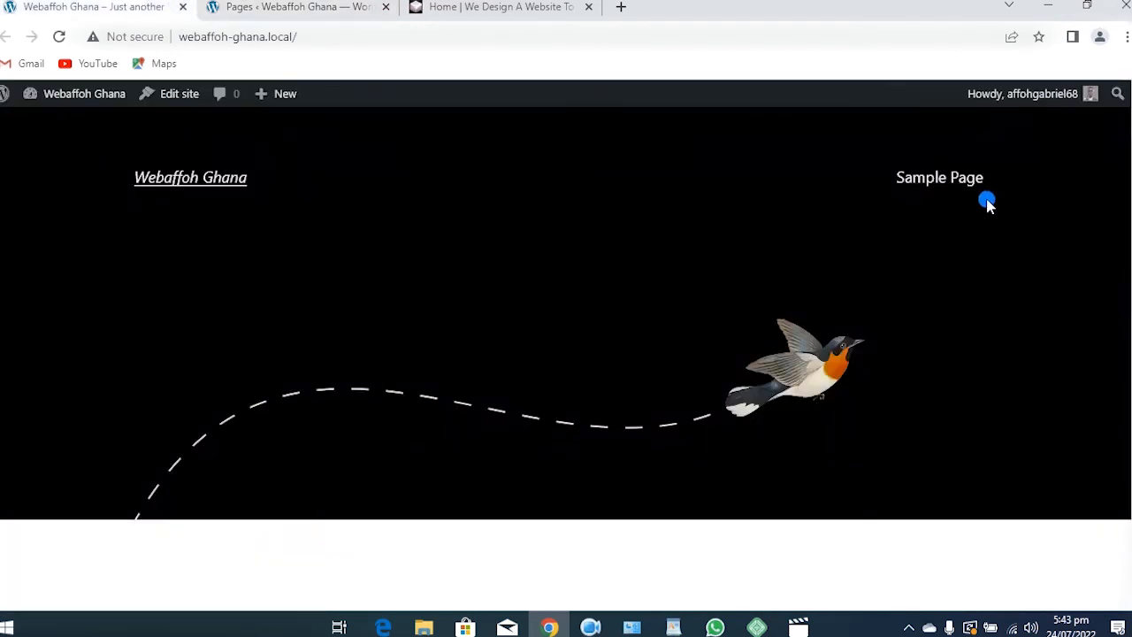
left_click(931, 184)
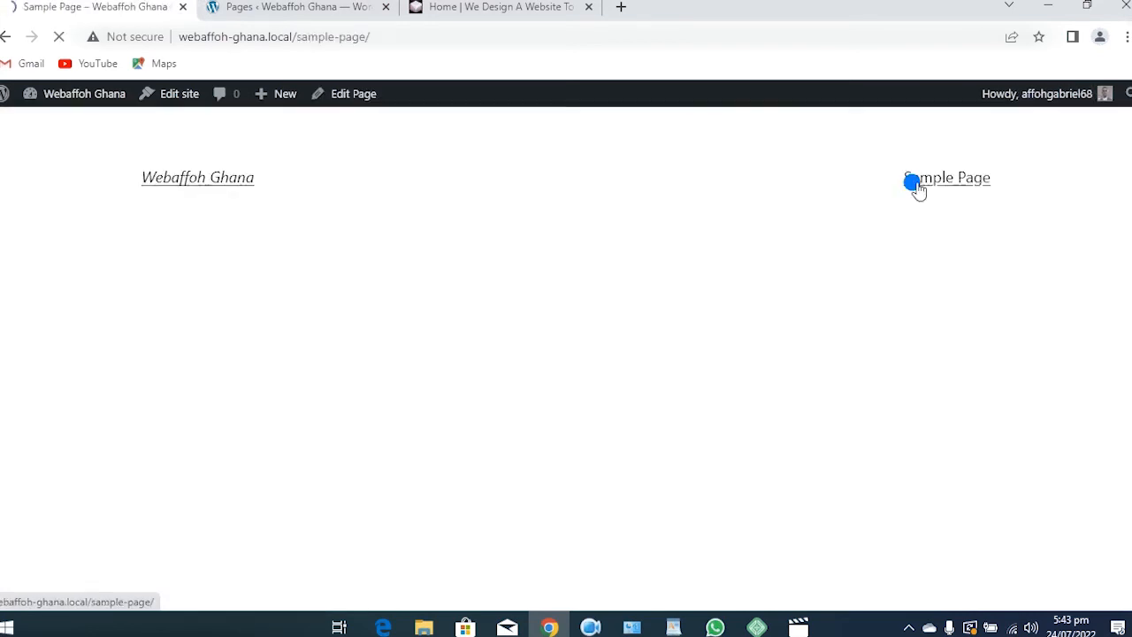
scroll(344, 409, "down", 7)
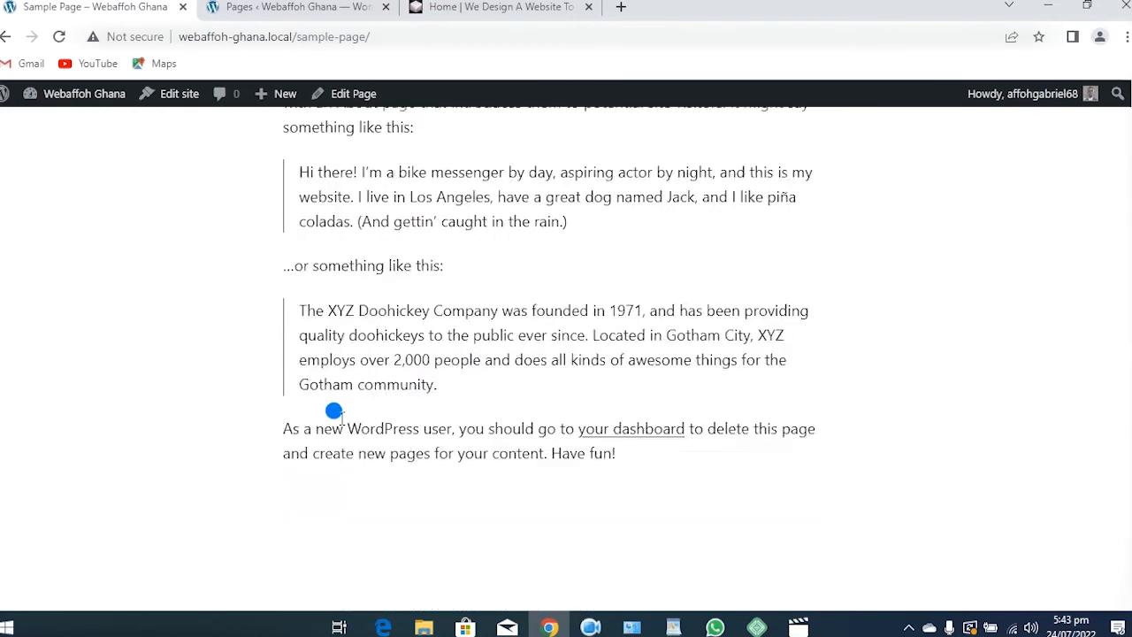
scroll(342, 434, "up", 6)
scroll(331, 420, "up", 2)
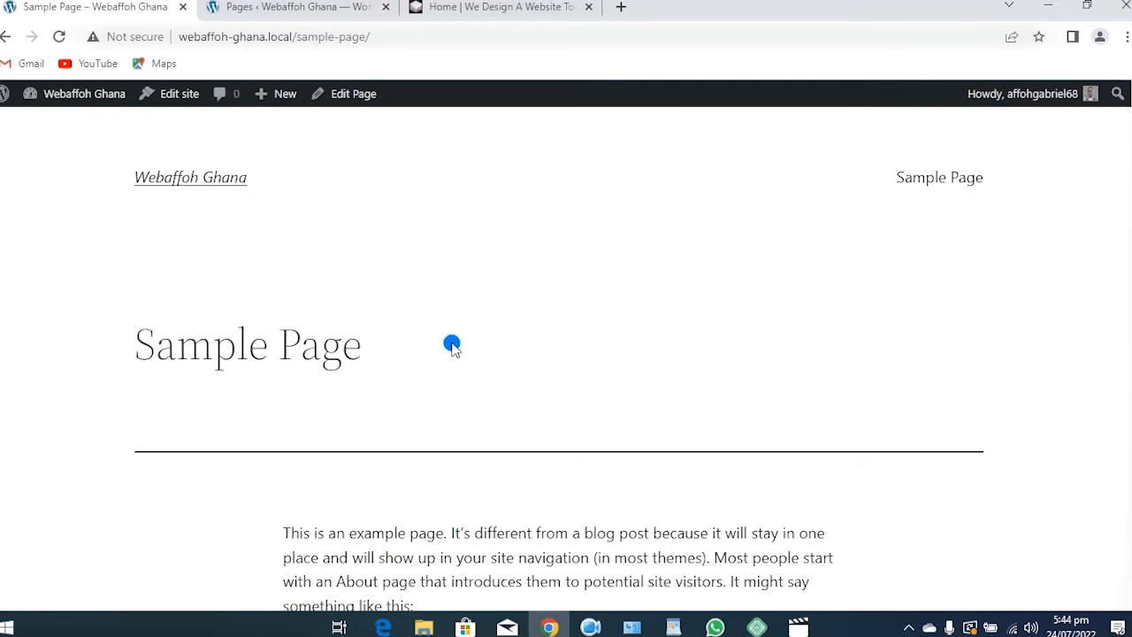
left_click(6, 36)
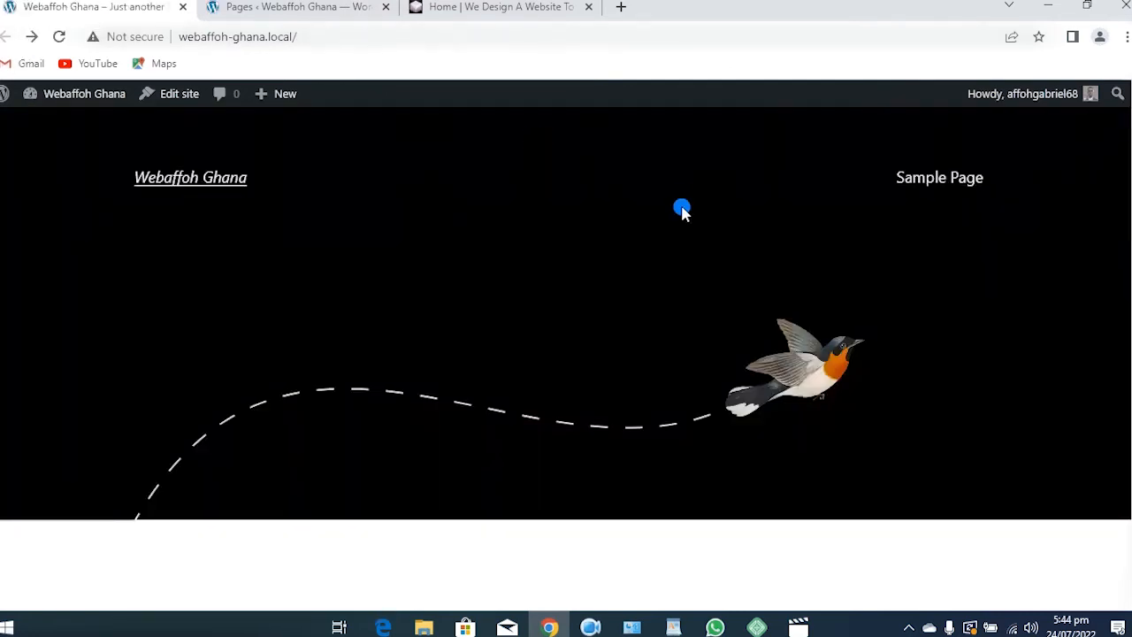
left_click(324, 16)
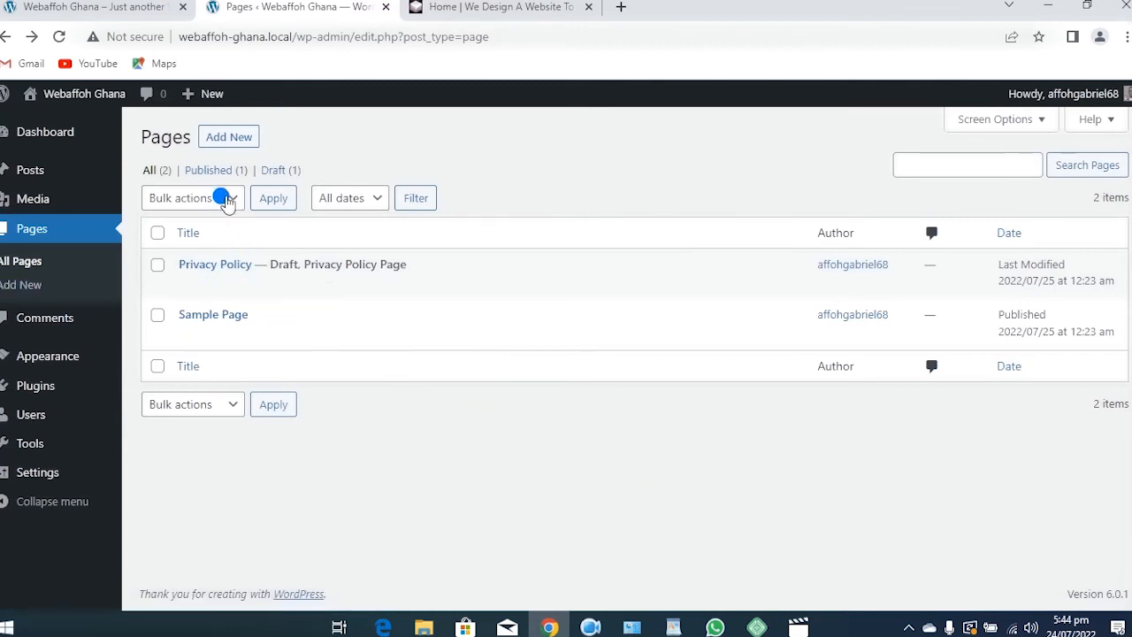
Bulk-trash both Privacy Policy and Sample Page using Move to Trash on all pages
left_click(229, 196)
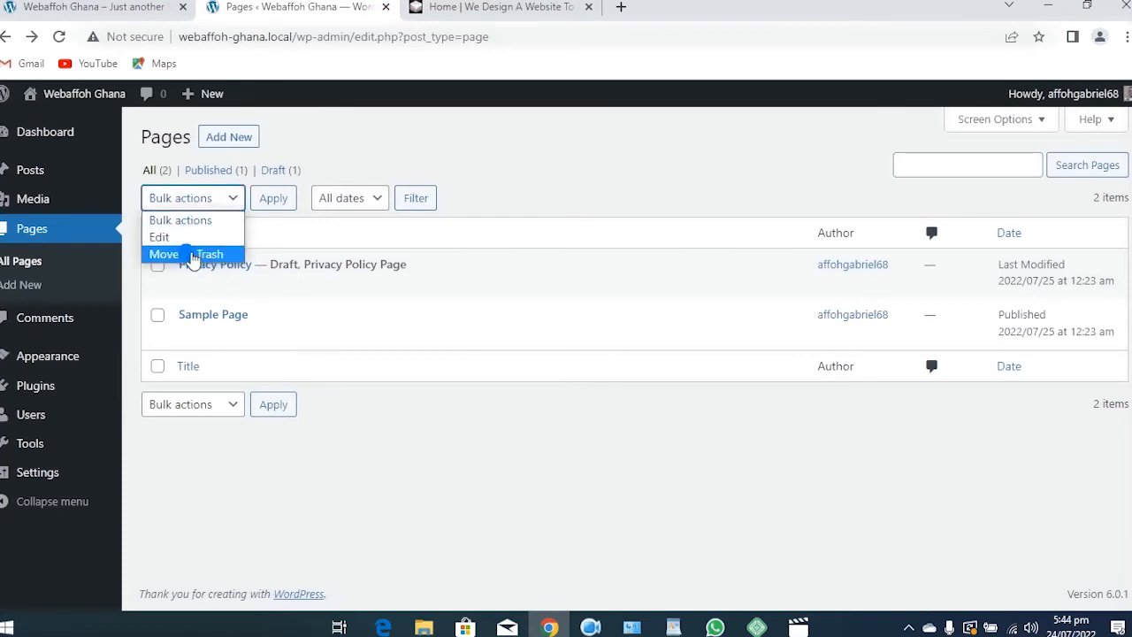
left_click(194, 254)
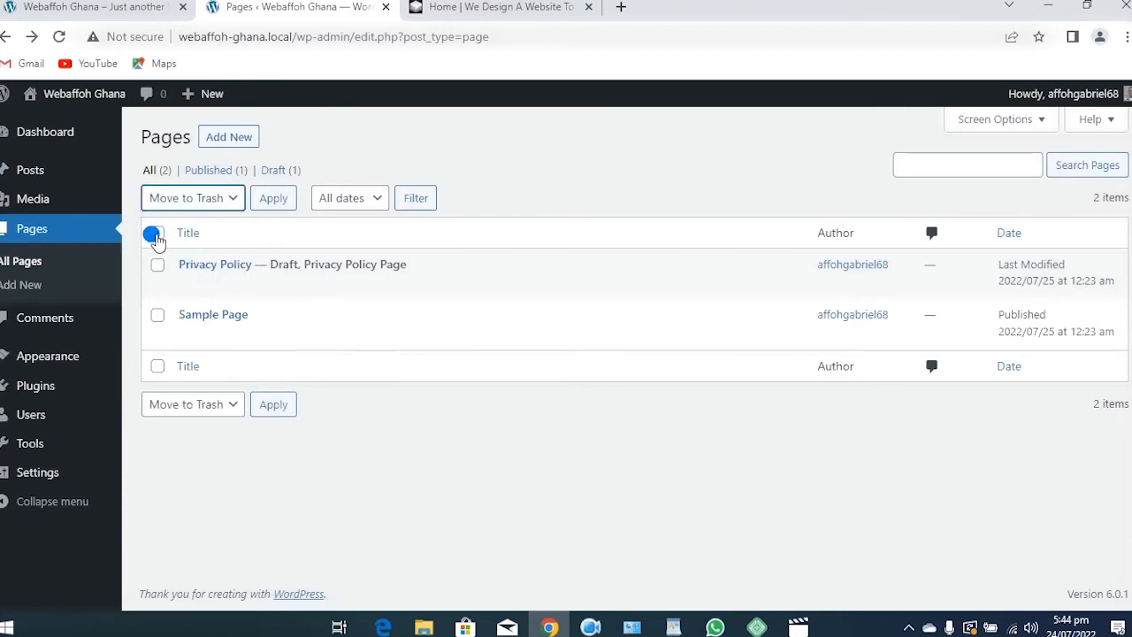
left_click(154, 233)
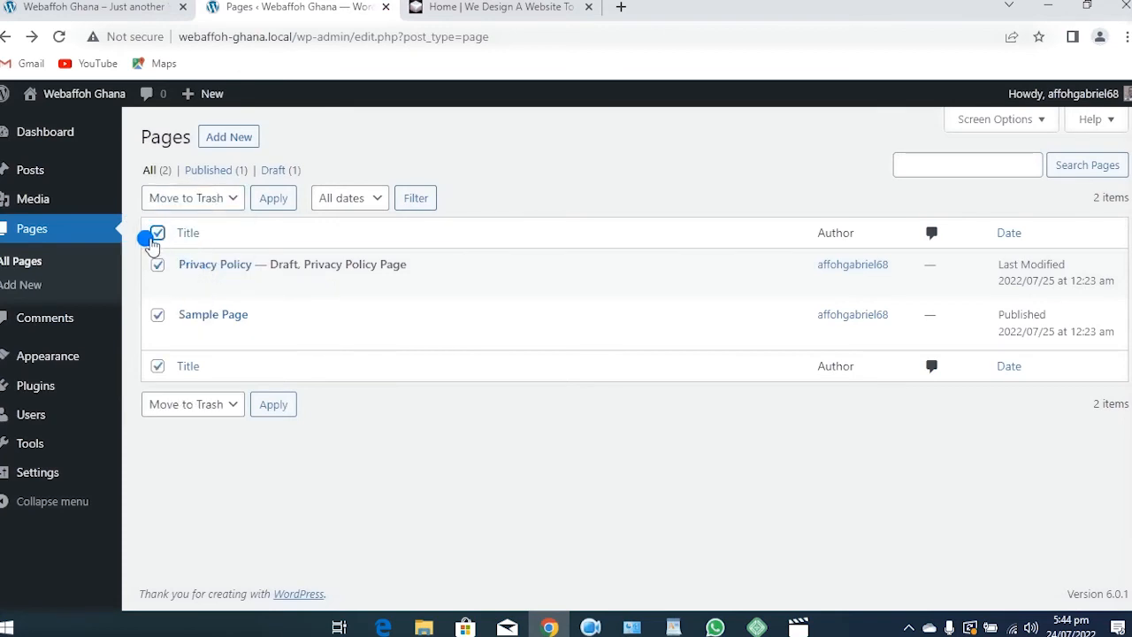
left_click(273, 196)
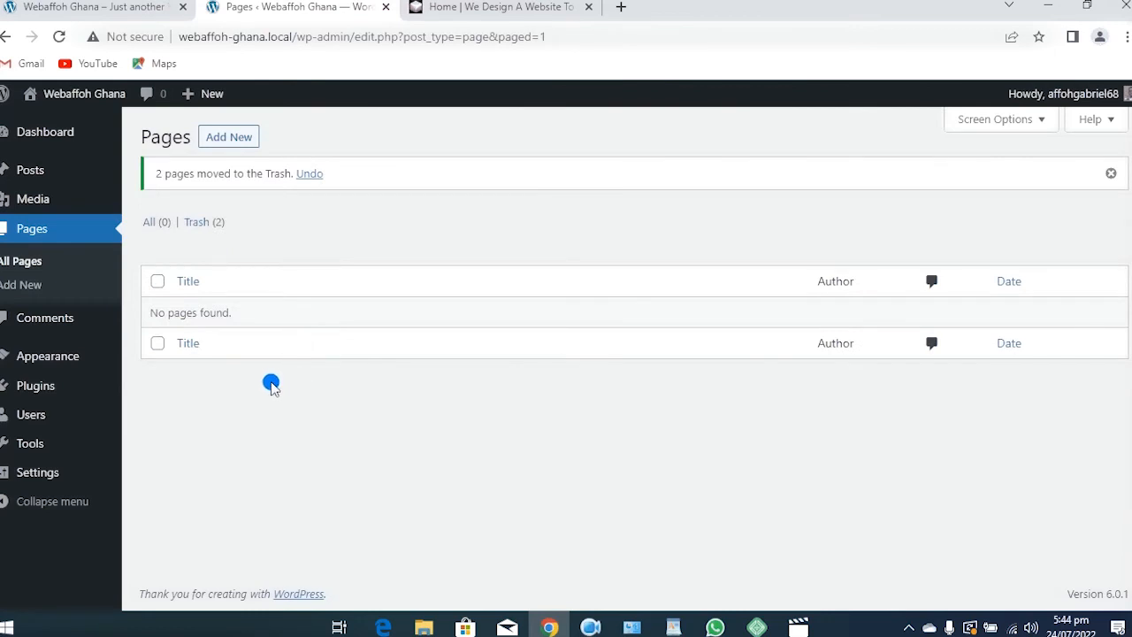
Reload the site's front page to confirm the pages are gone, then return to Pages
left_click(83, 9)
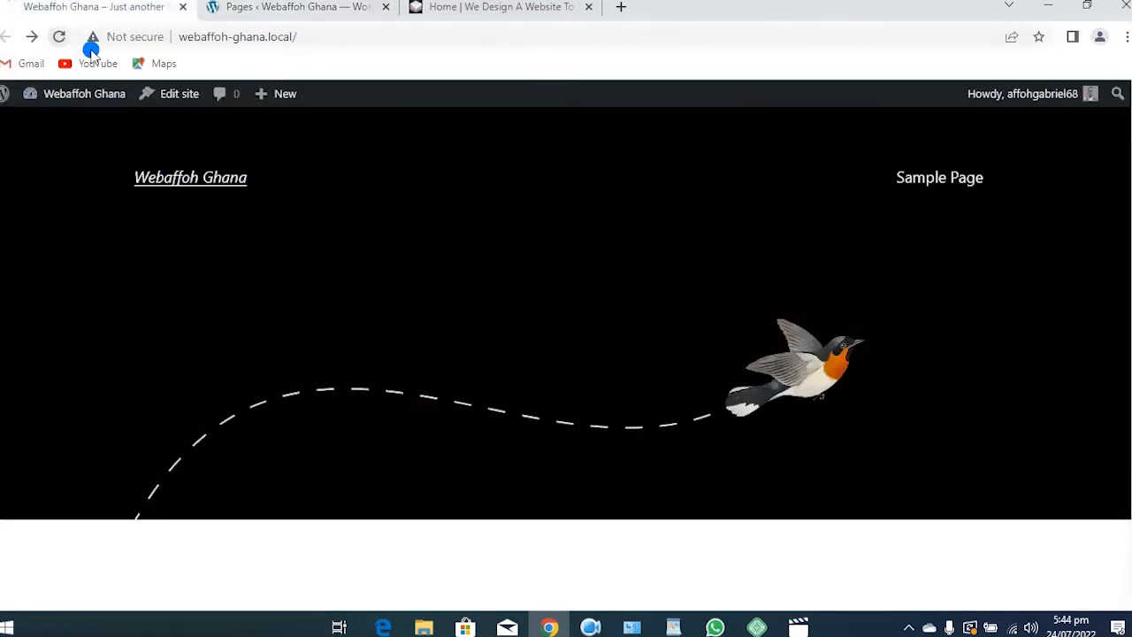
left_click(920, 191)
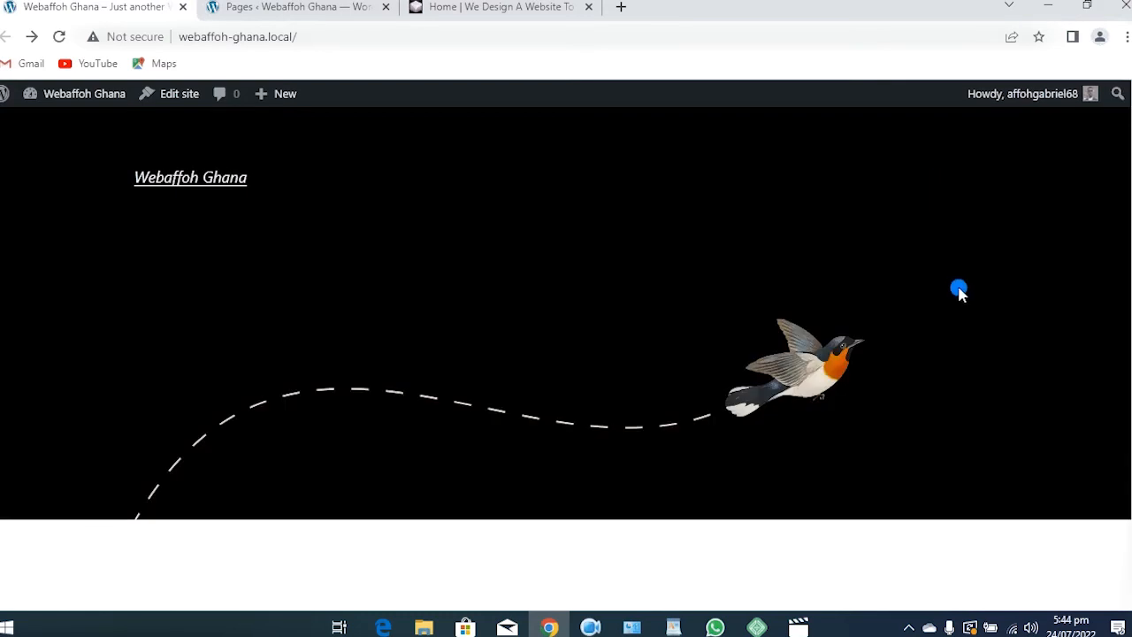
left_click(292, 8)
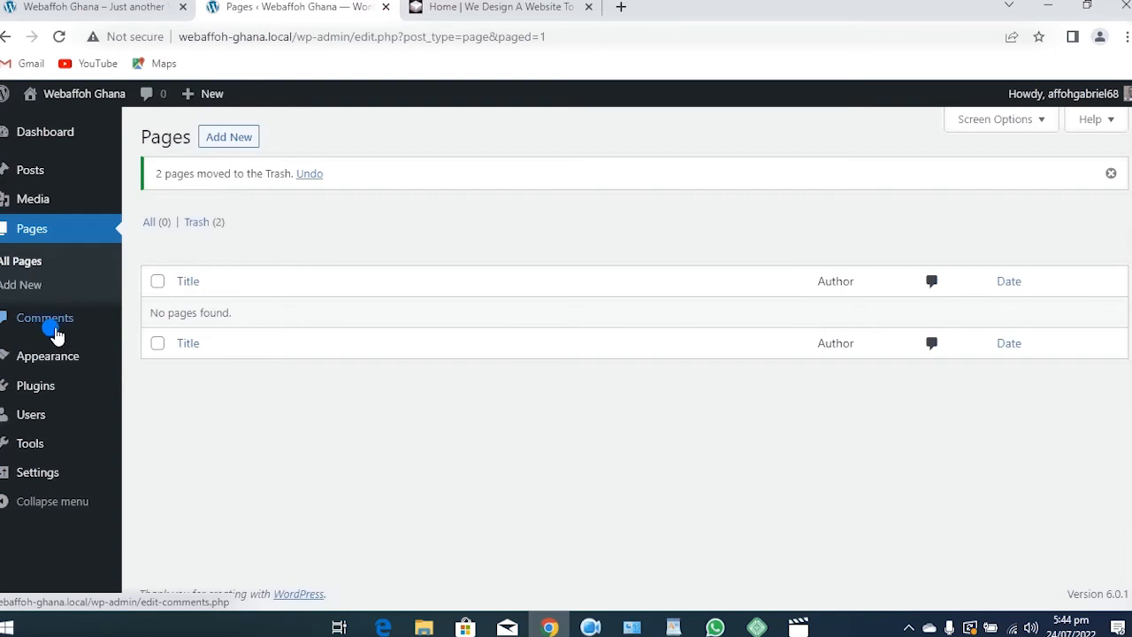
Go to Comments and confirm it shows "No comments found" with every count at 0
left_click(46, 320)
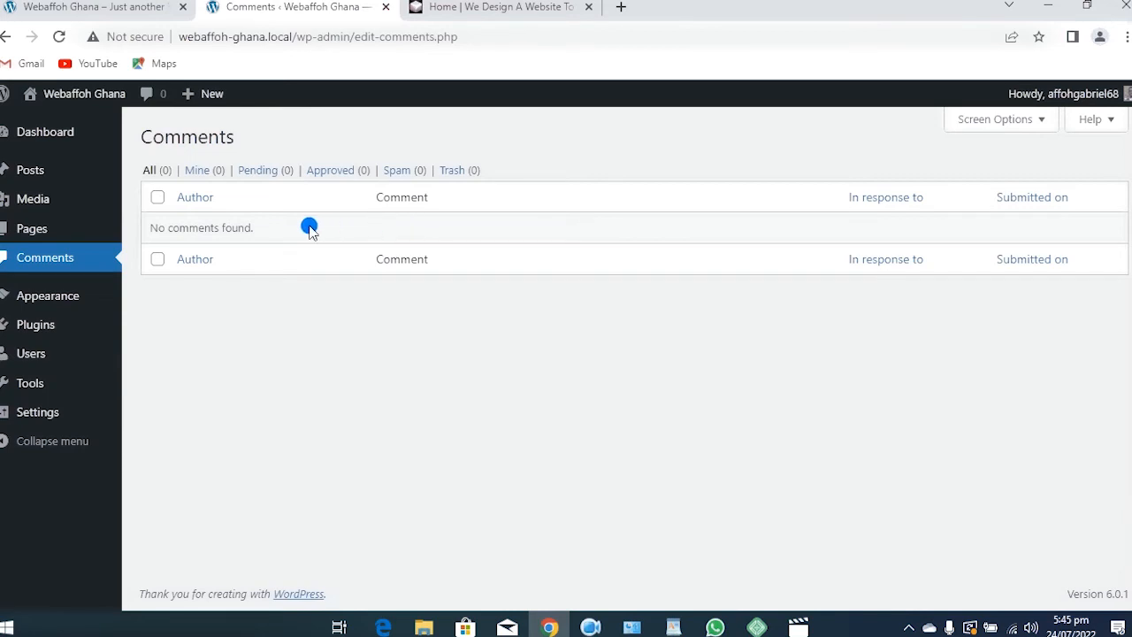
mouse_move(39, 297)
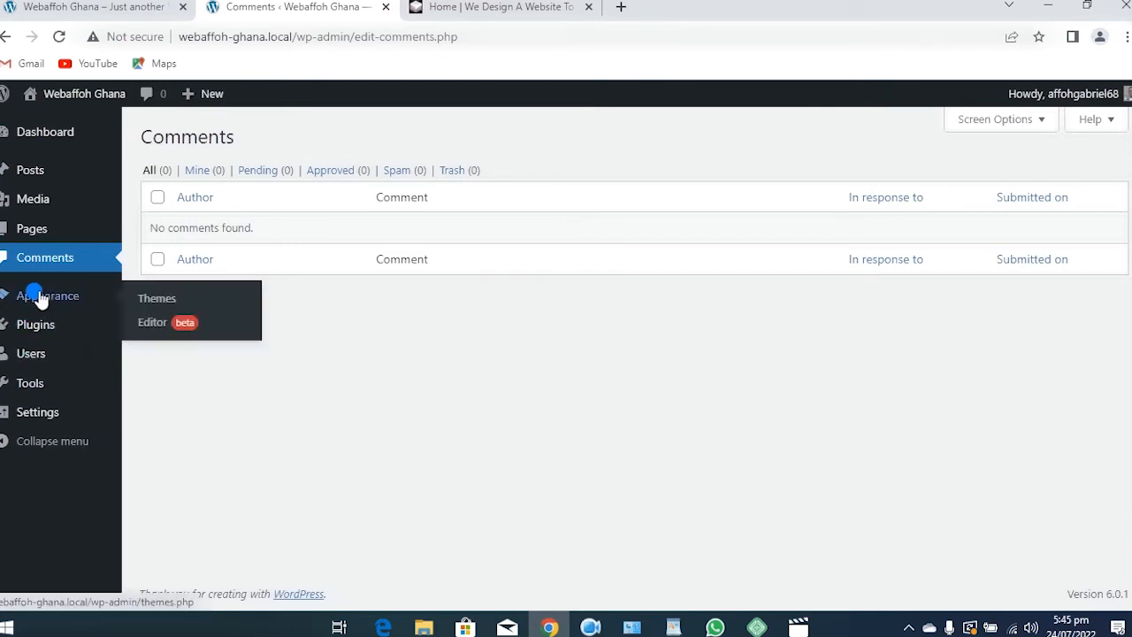
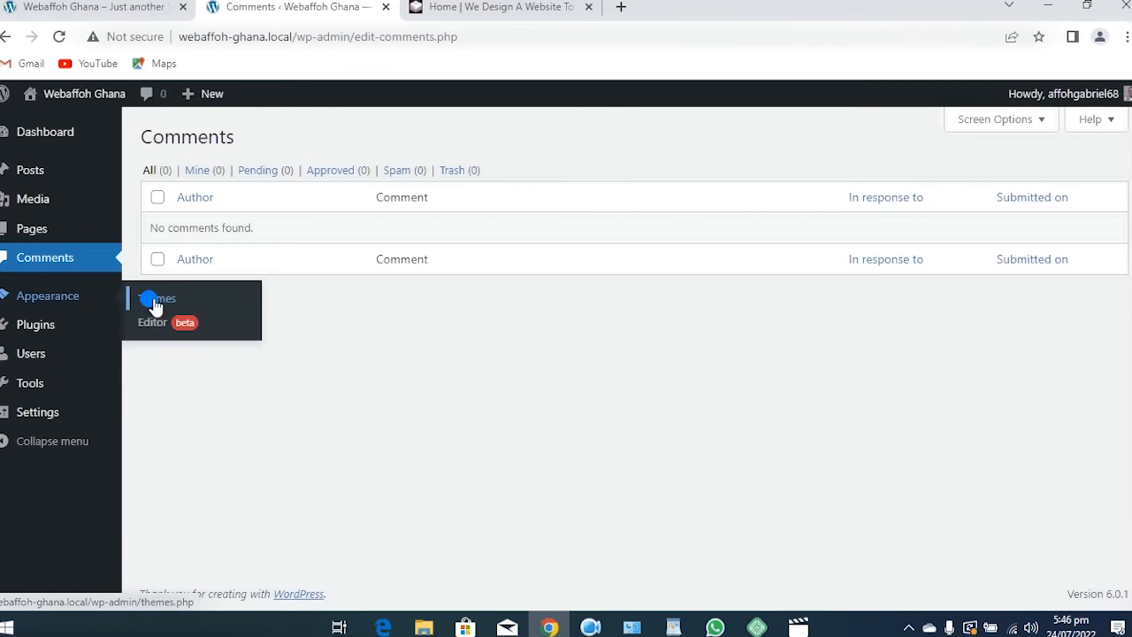
Open the Themes page from the Appearance menu to see the installed themes
left_click(154, 301)
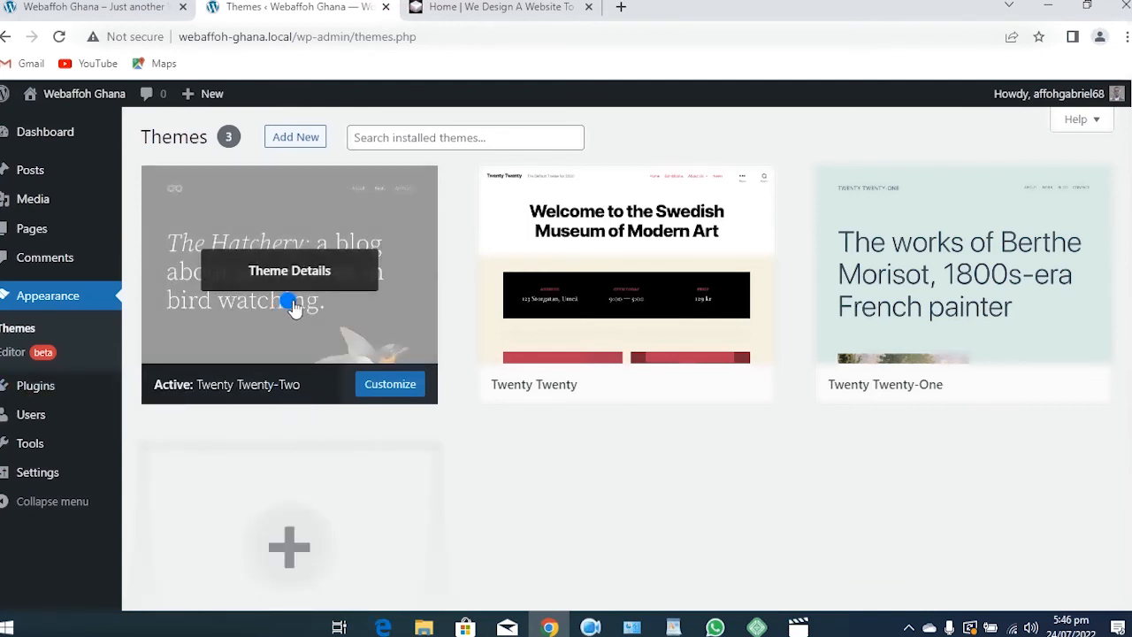
Switch to the browser tab showing the Webaffoh Ghana front page with the bird design
left_click(132, 7)
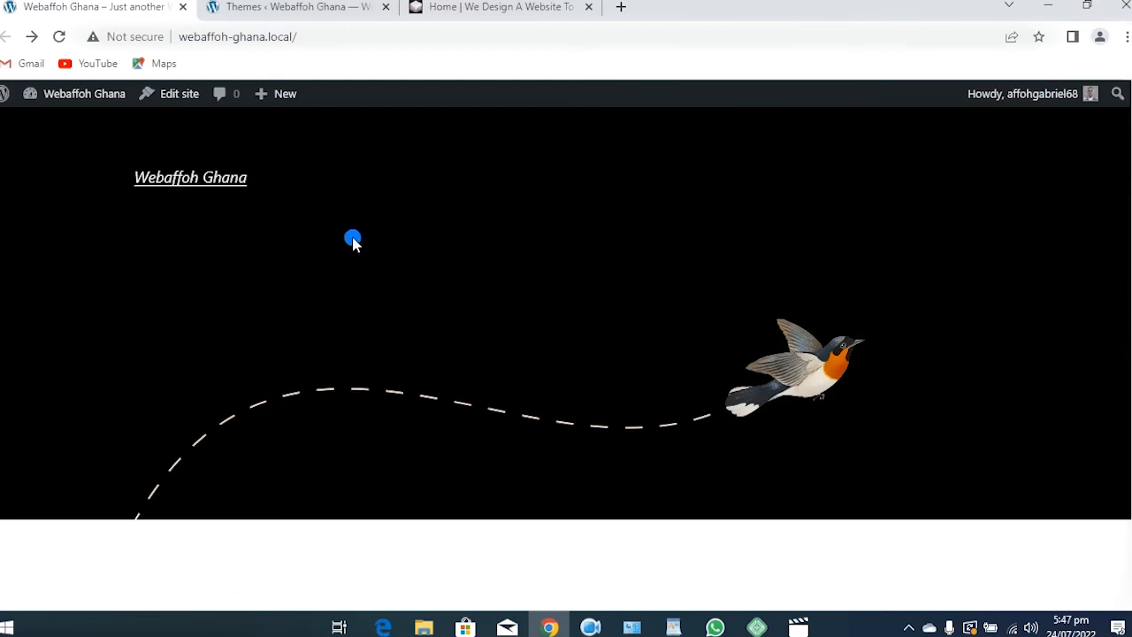
Return to the Themes admin tab listing Twenty Twenty-Two, Twenty Twenty and Twenty Twenty-One
left_click(304, 13)
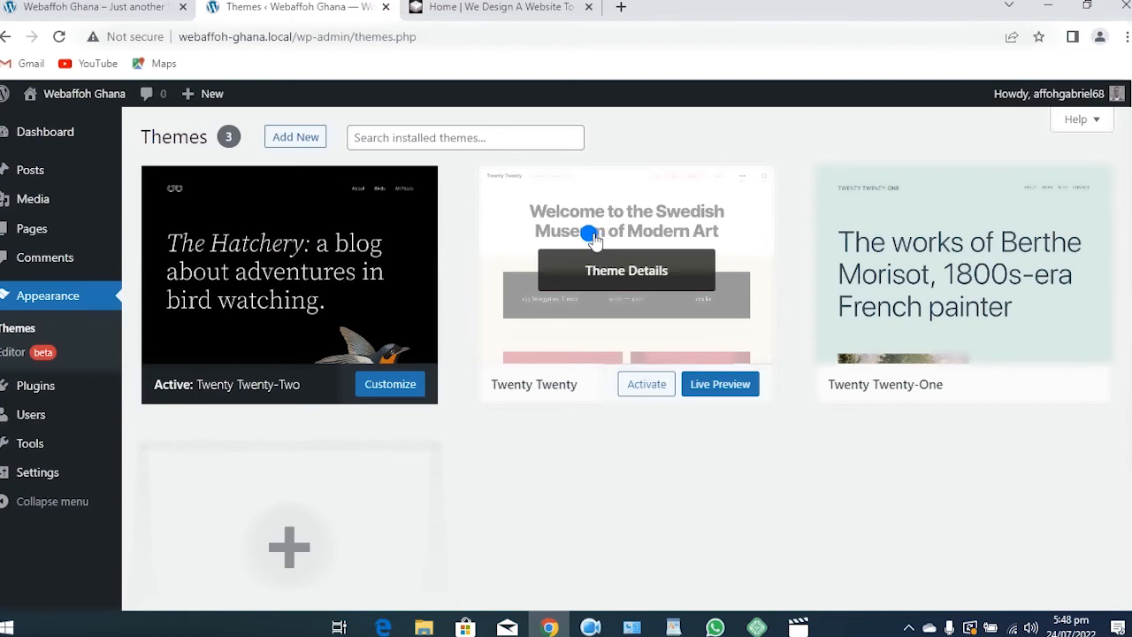
Activate the Twenty Twenty theme from its Theme Details
left_click(605, 271)
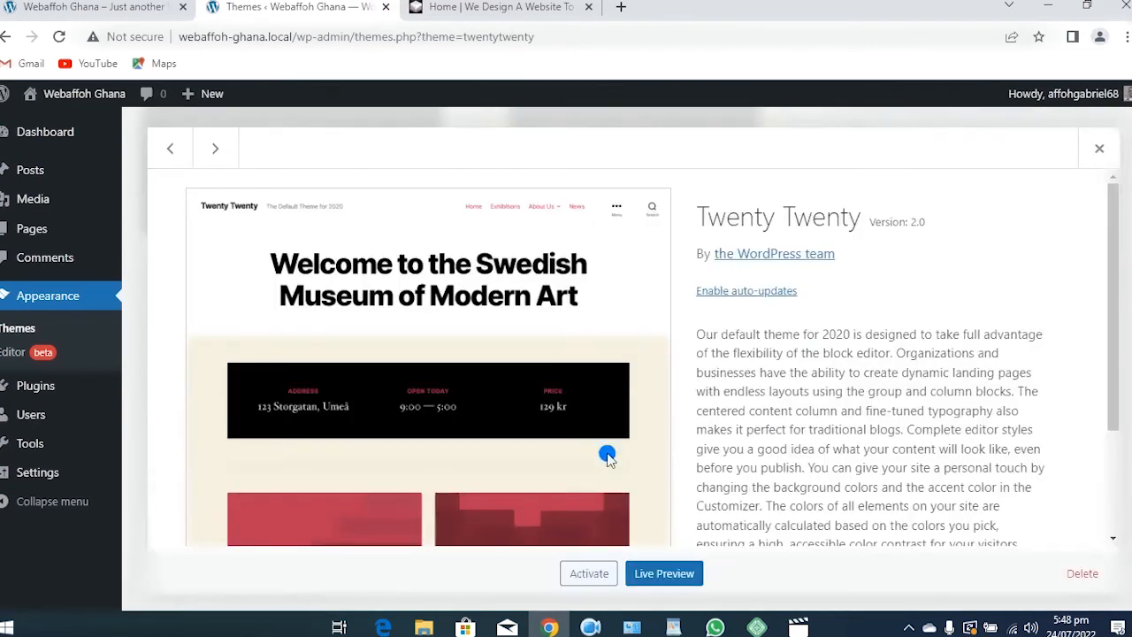
scroll(593, 487, "down", 3)
left_click(584, 573)
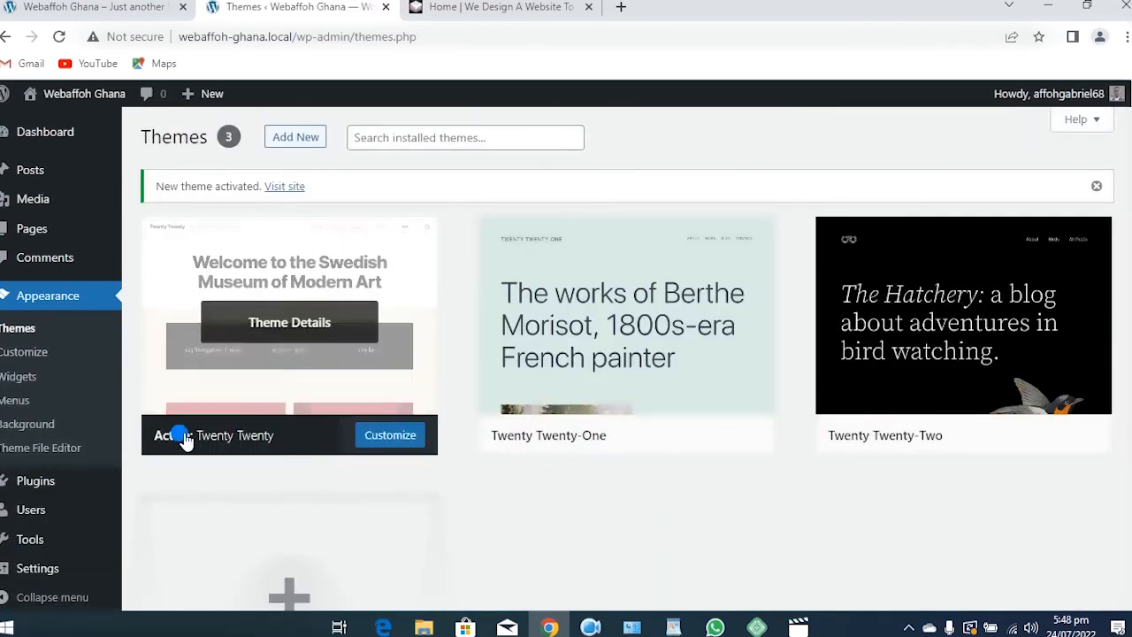
Switch to the front-page tab to see the Twenty Twenty layout
mouse_move(516, 328)
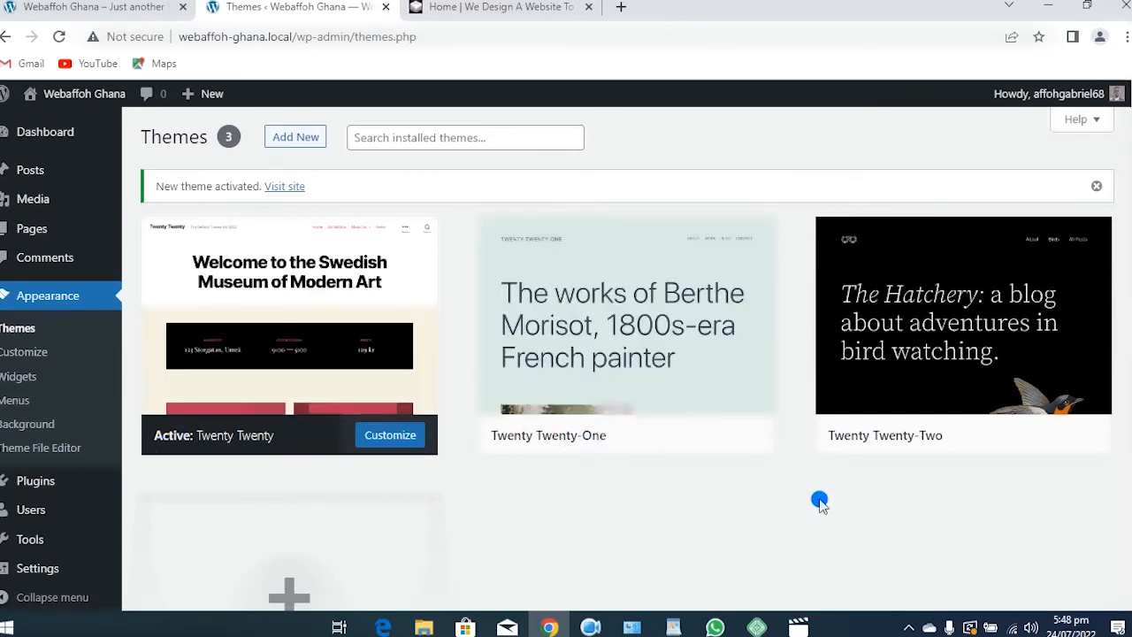
mouse_move(872, 440)
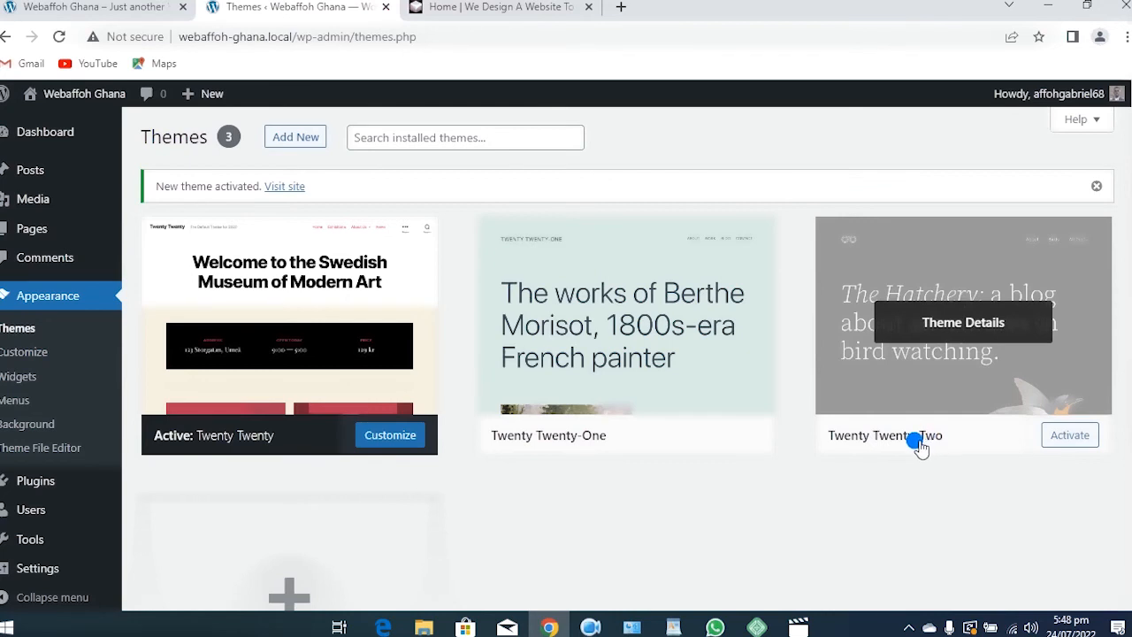
mouse_move(345, 452)
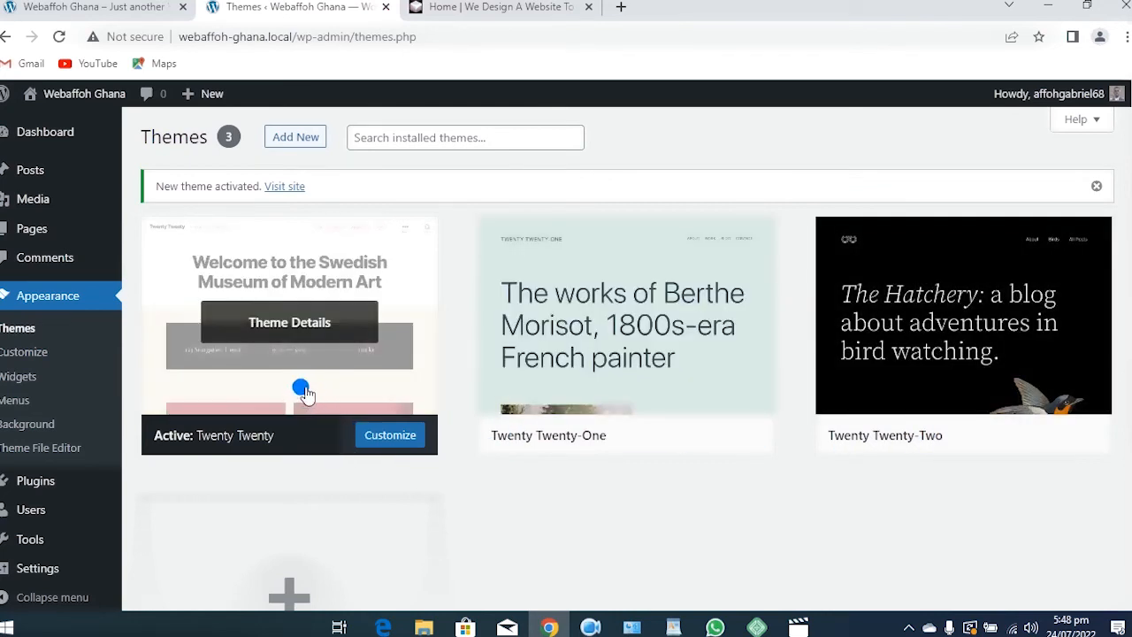
left_click(98, 7)
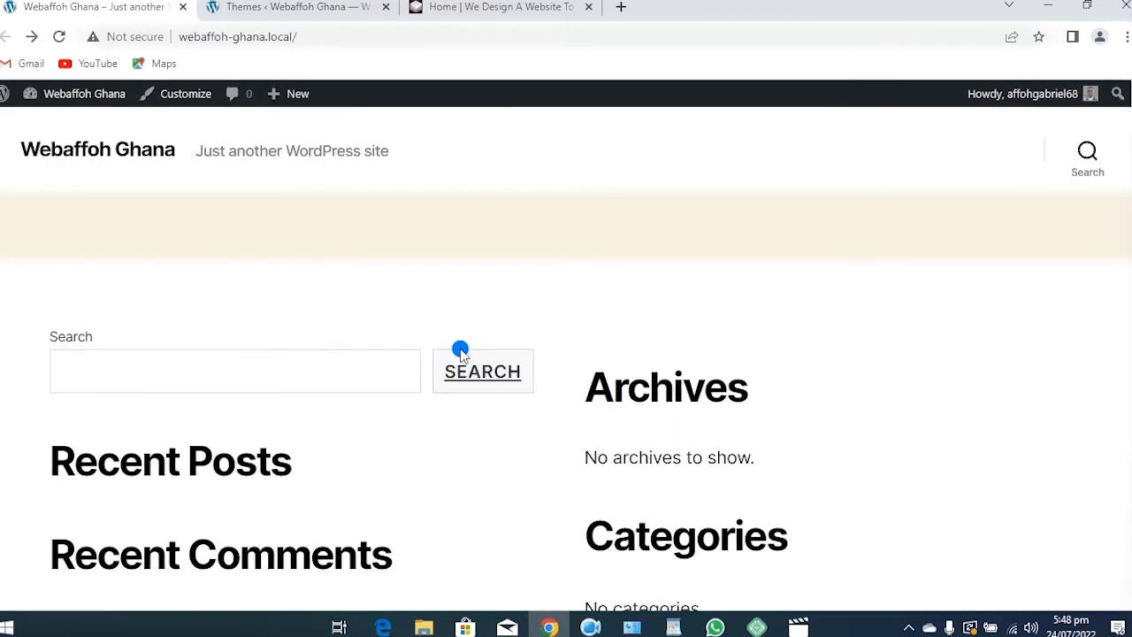
Scroll through the front page in the Twenty Twenty layout, then return to the Themes tab
scroll(456, 355, "down", 3)
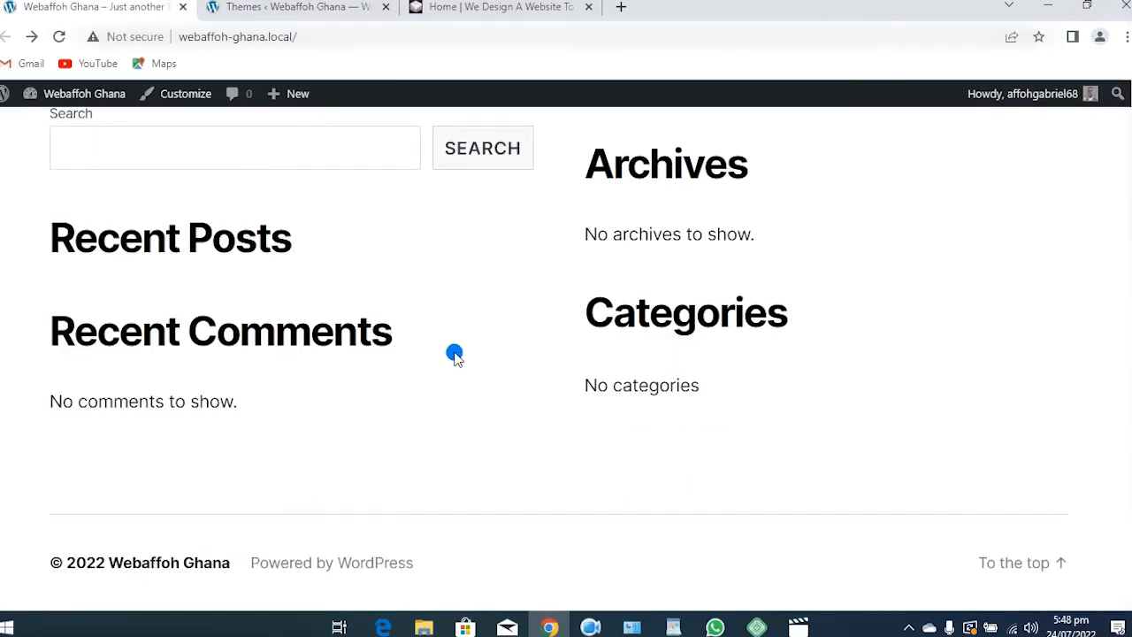
scroll(454, 355, "up", 3)
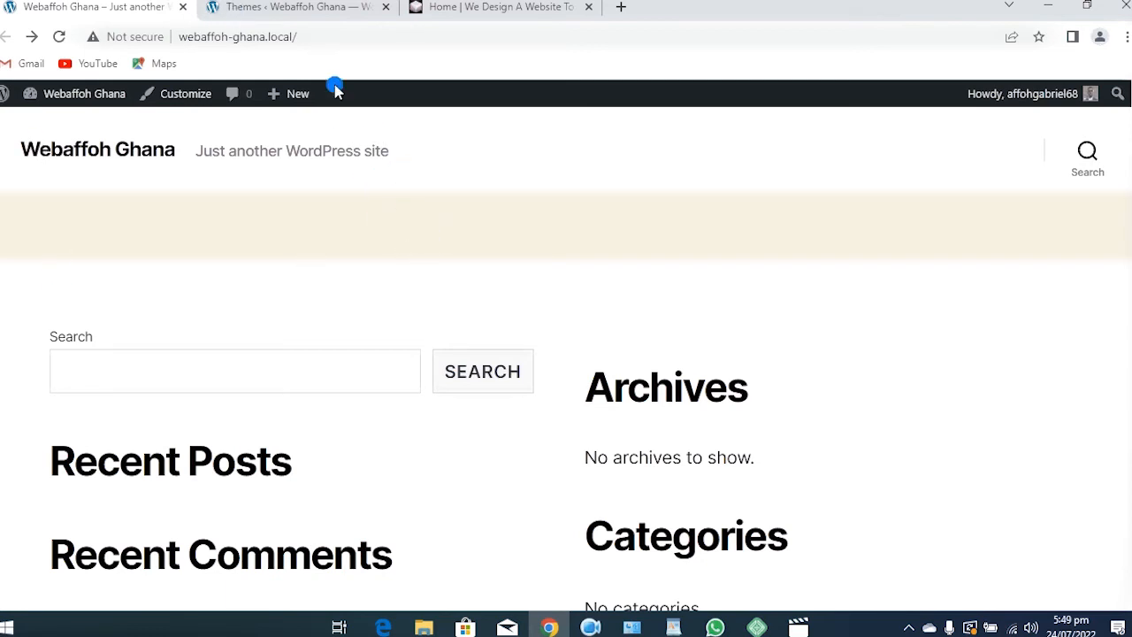
left_click(323, 7)
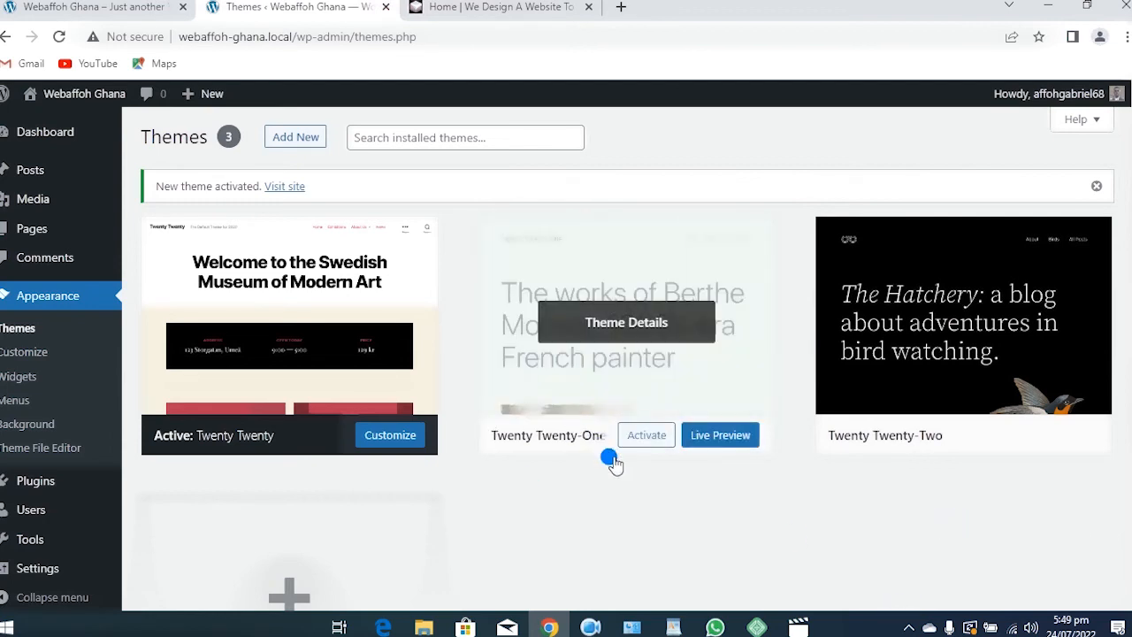
Activate Twenty Twenty-One, scroll its front page to check the look, and return to Themes
left_click(559, 320)
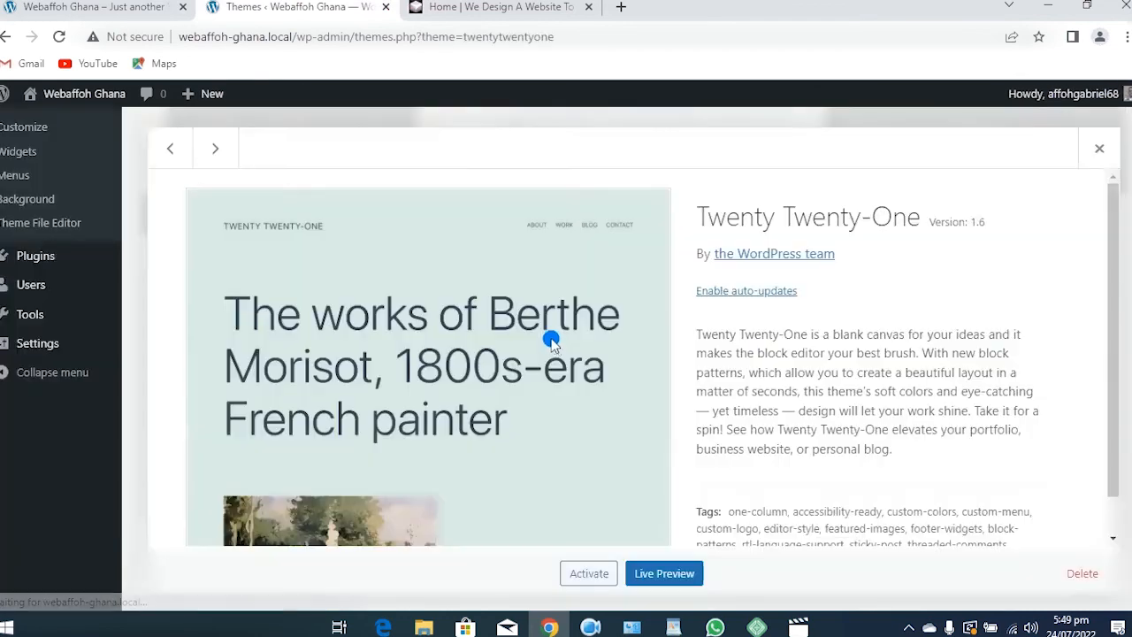
left_click(583, 575)
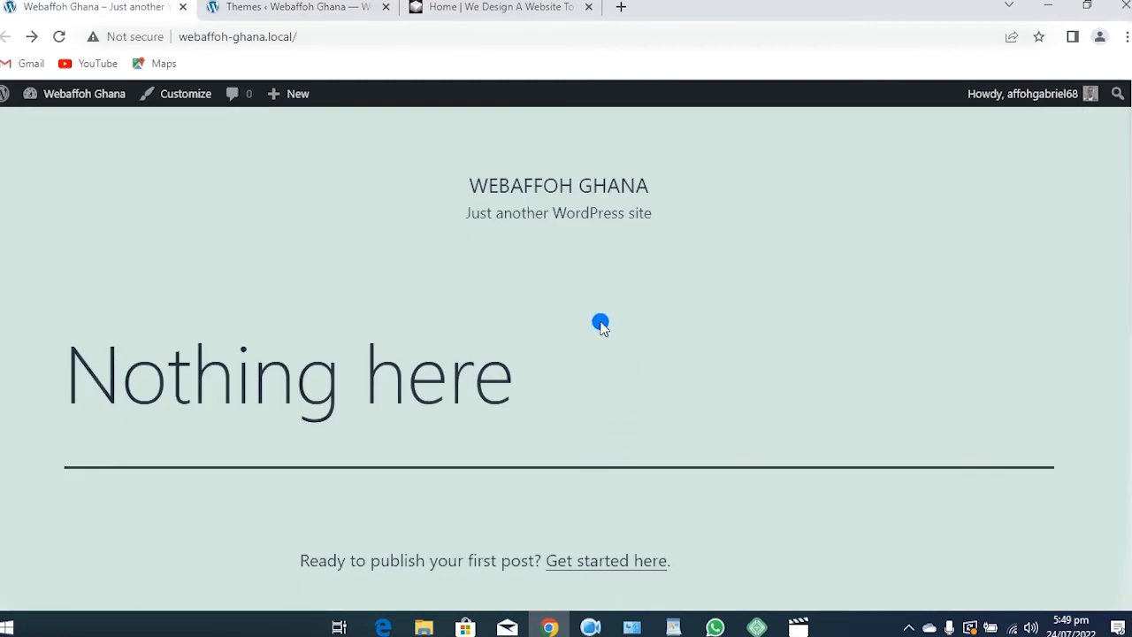
scroll(571, 383, "down", 5)
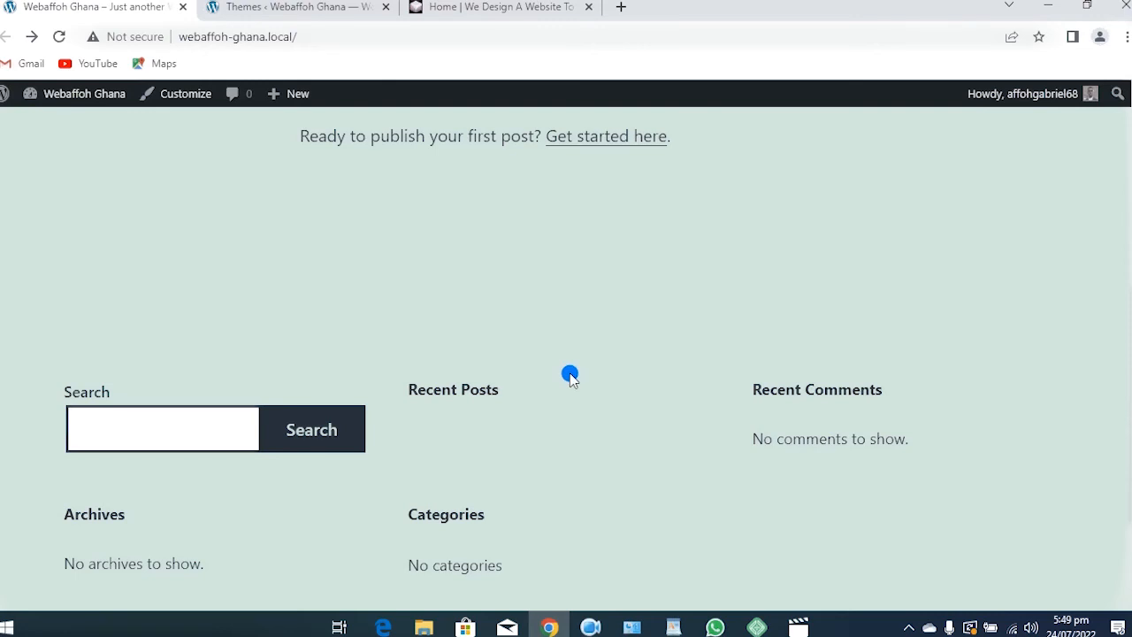
scroll(577, 377, "down", 2)
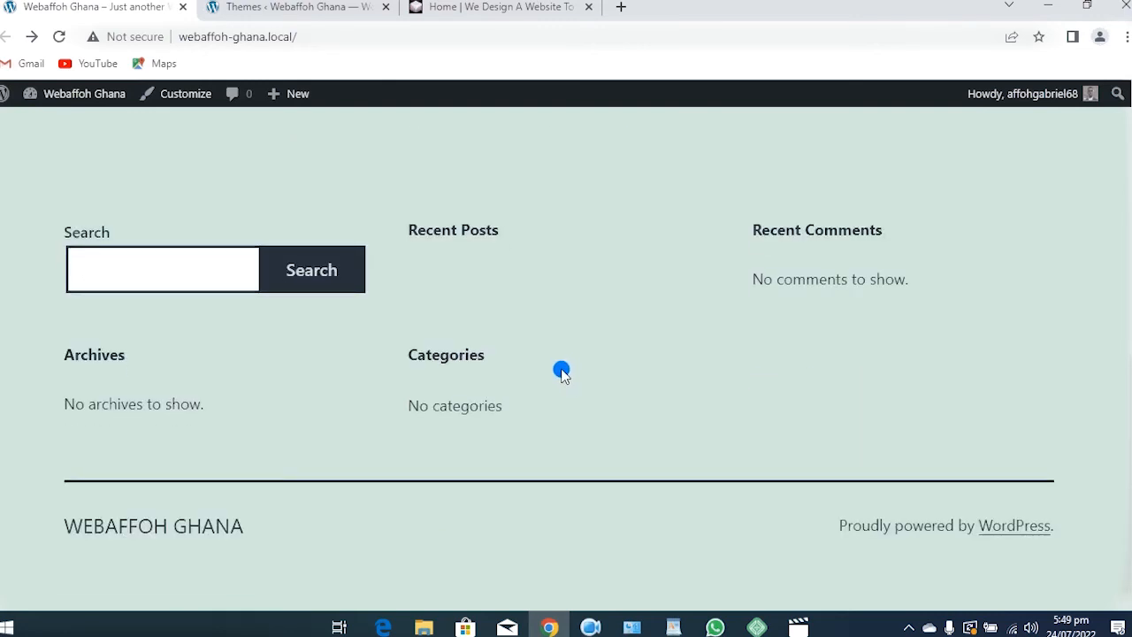
scroll(561, 373, "up", 1)
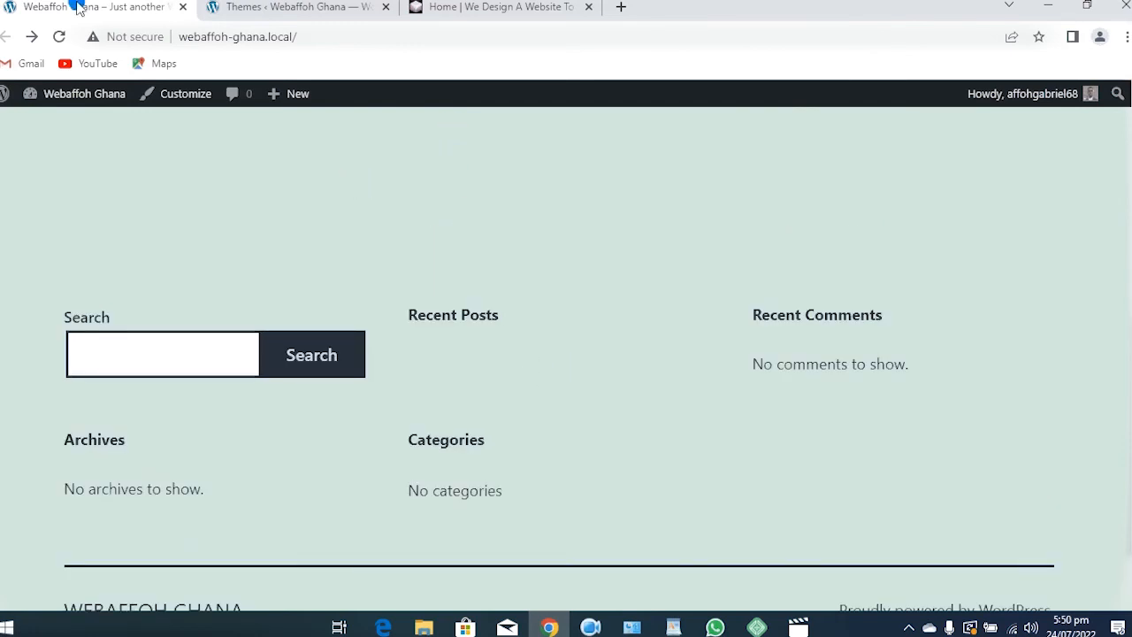
left_click(256, 7)
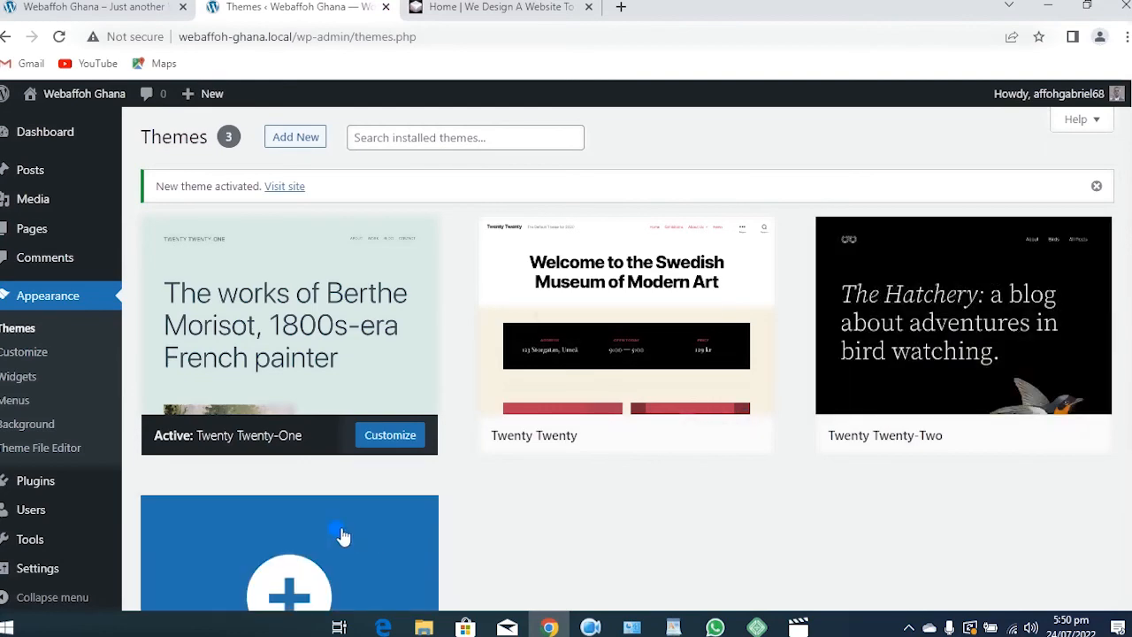
Delete the Twenty Twenty theme and confirm the deletion
scroll(278, 389, "down", 1)
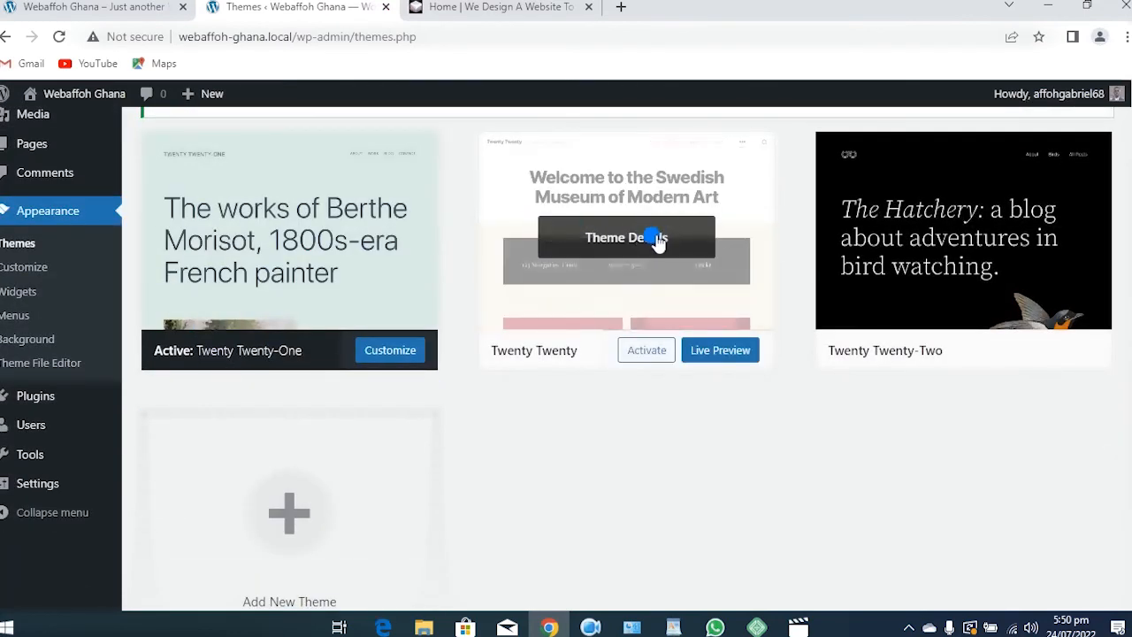
left_click(657, 240)
scroll(847, 485, "down", 2)
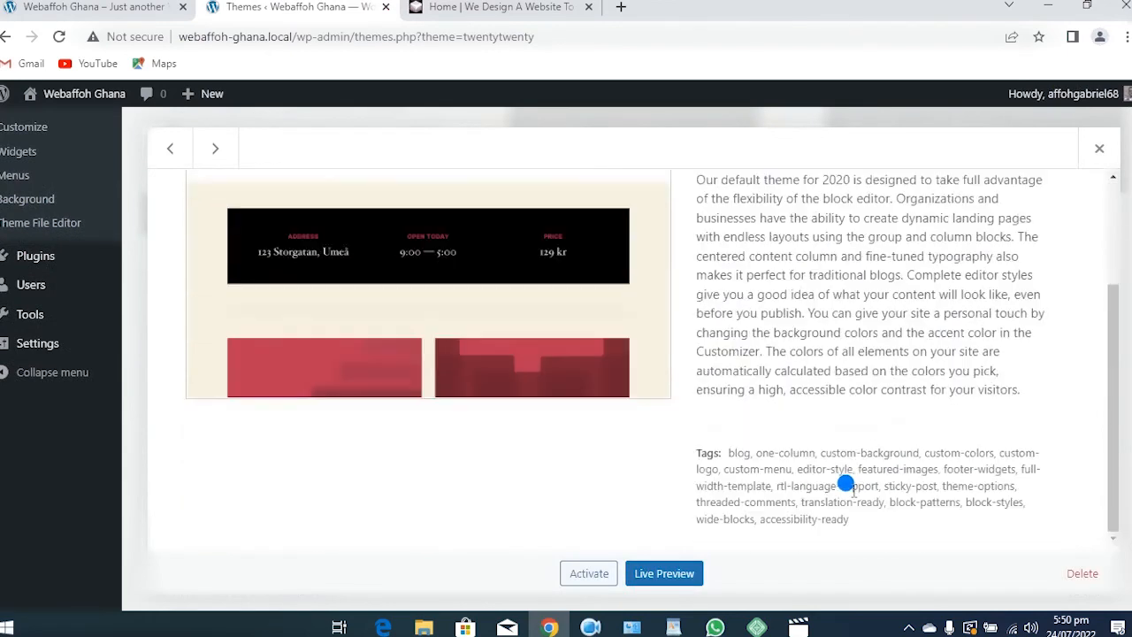
left_click(1081, 574)
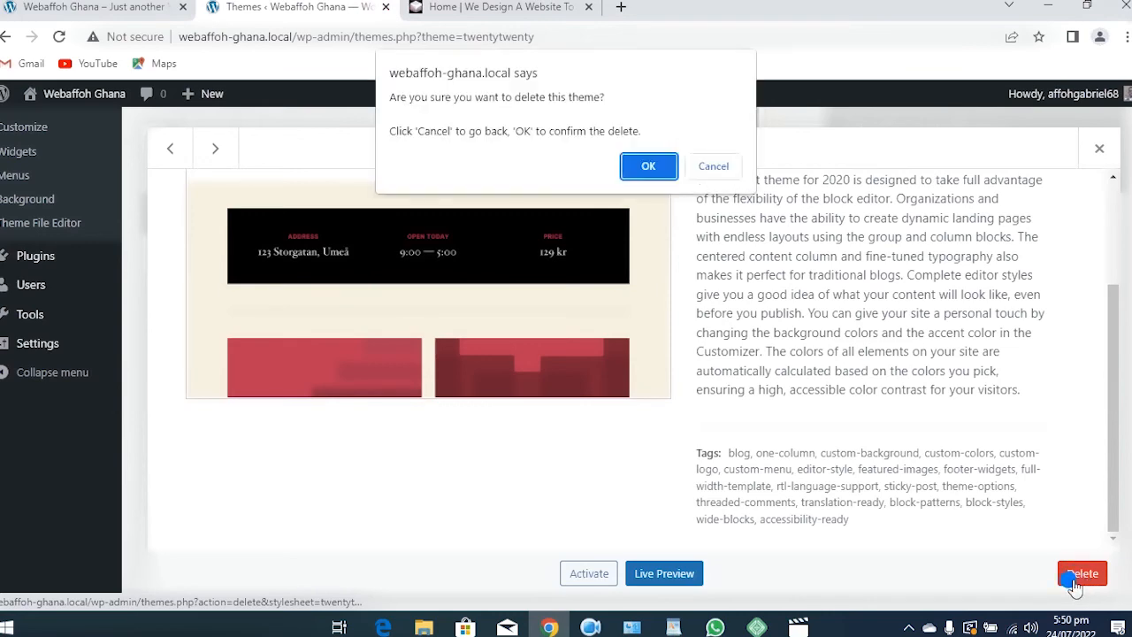
left_click(648, 167)
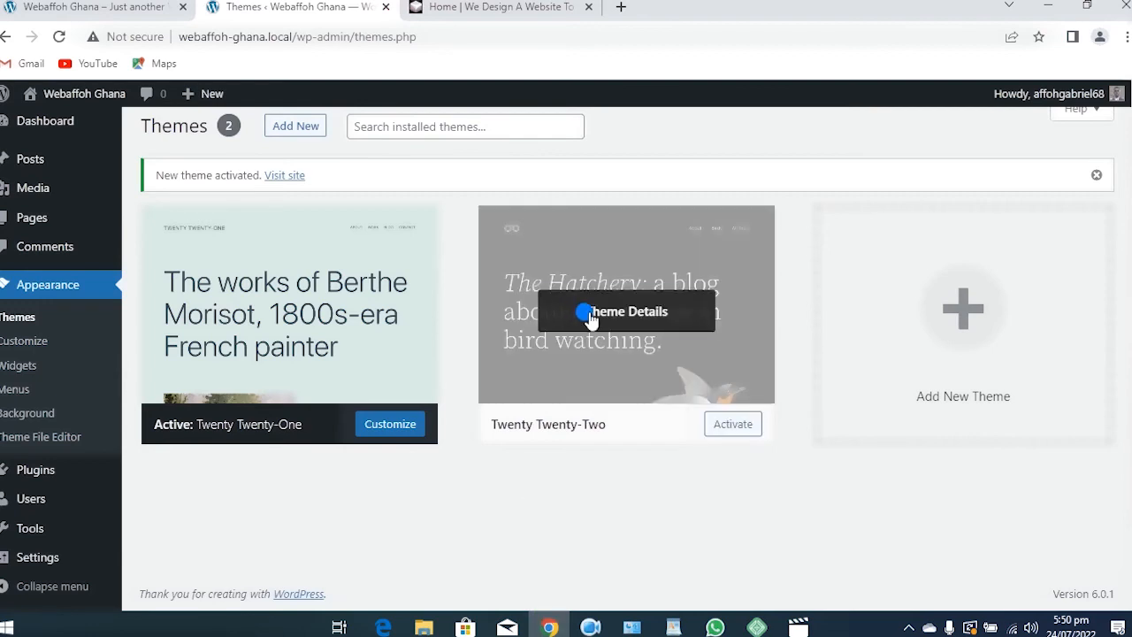
Delete the Twenty Twenty-Two theme and confirm, leaving Twenty Twenty-One
left_click(590, 317)
left_click(1057, 575)
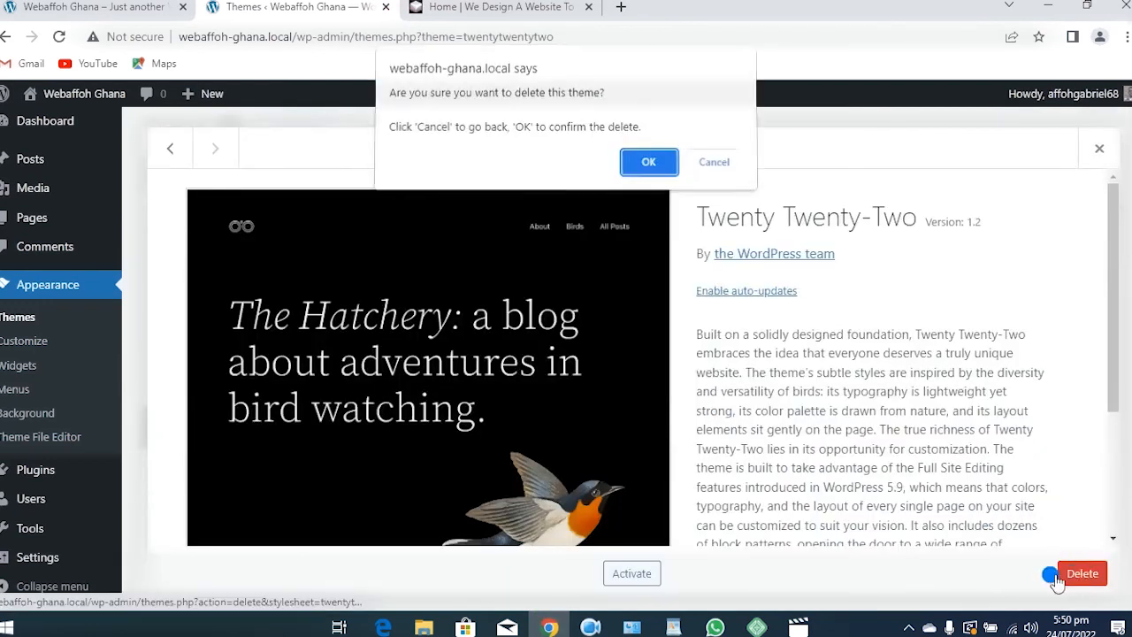
left_click(649, 163)
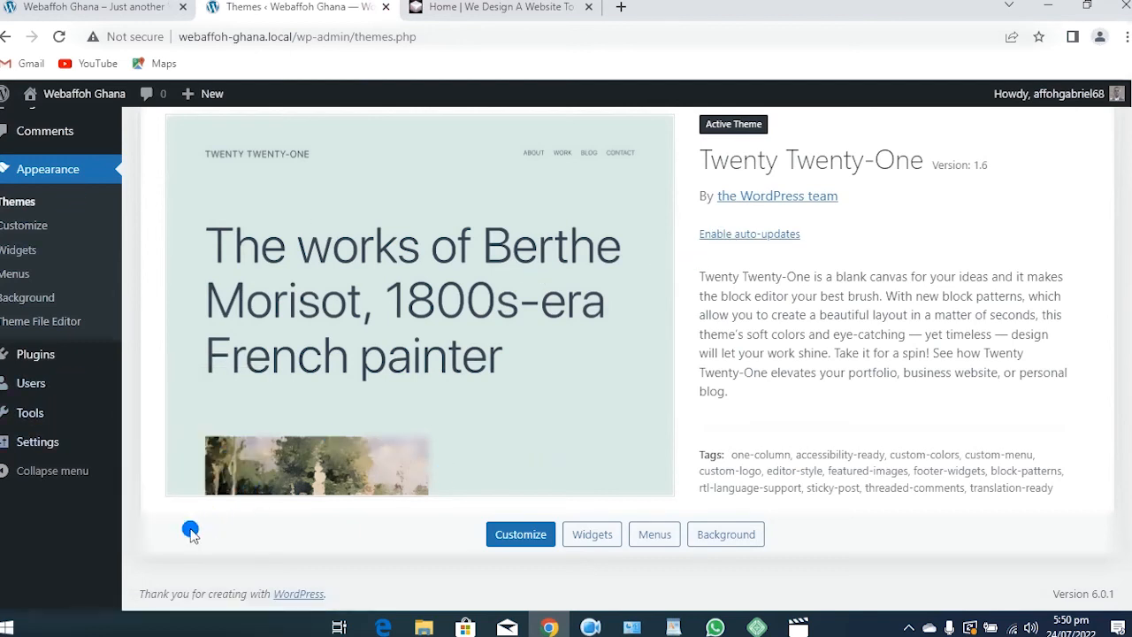
mouse_move(47, 354)
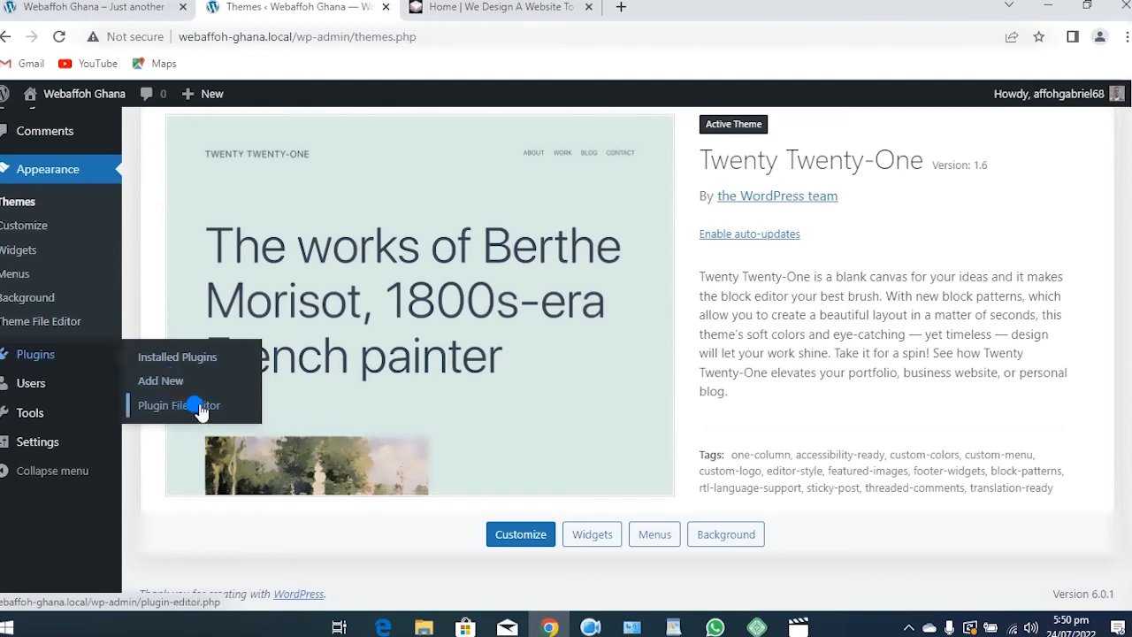
Open Installed Plugins, which lists no plugins, and reload the page
left_click(193, 363)
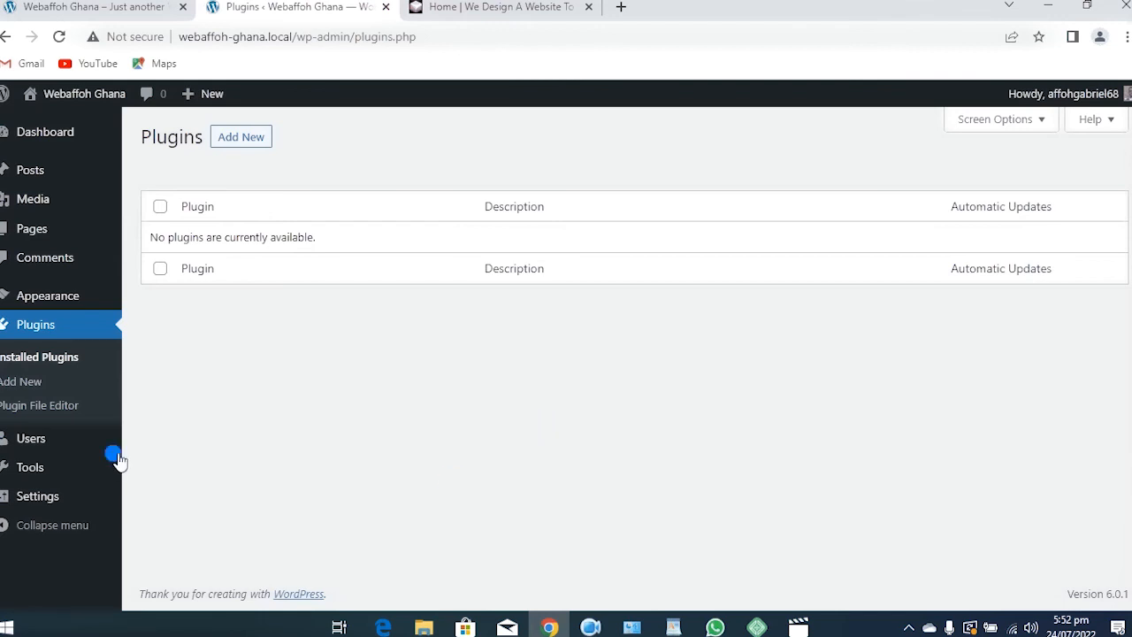
left_click(71, 407)
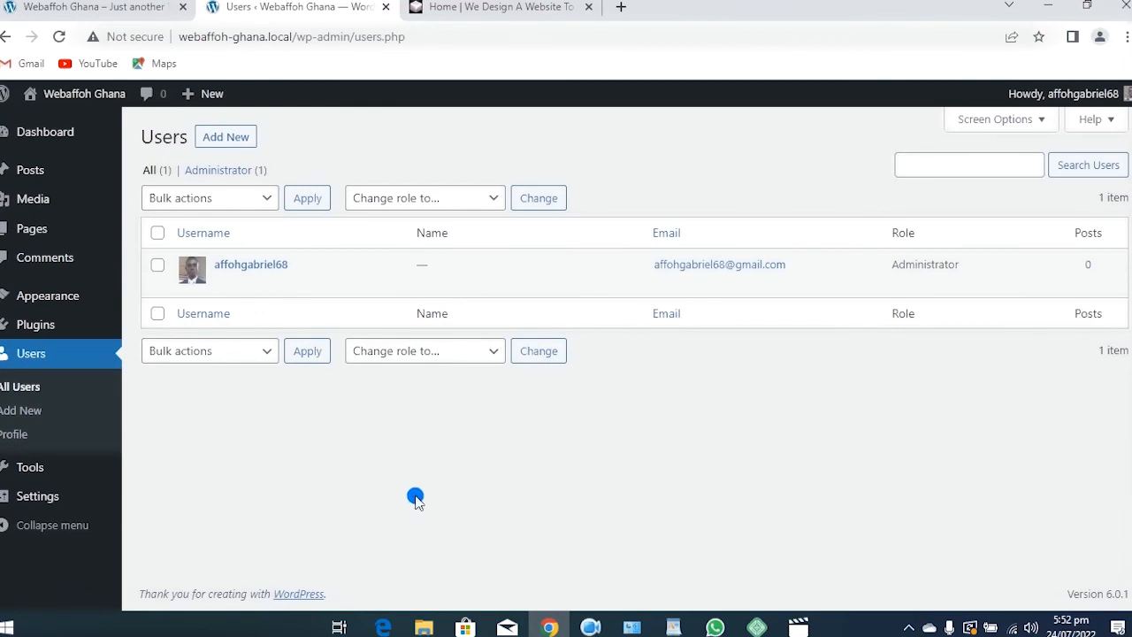
mouse_move(433, 272)
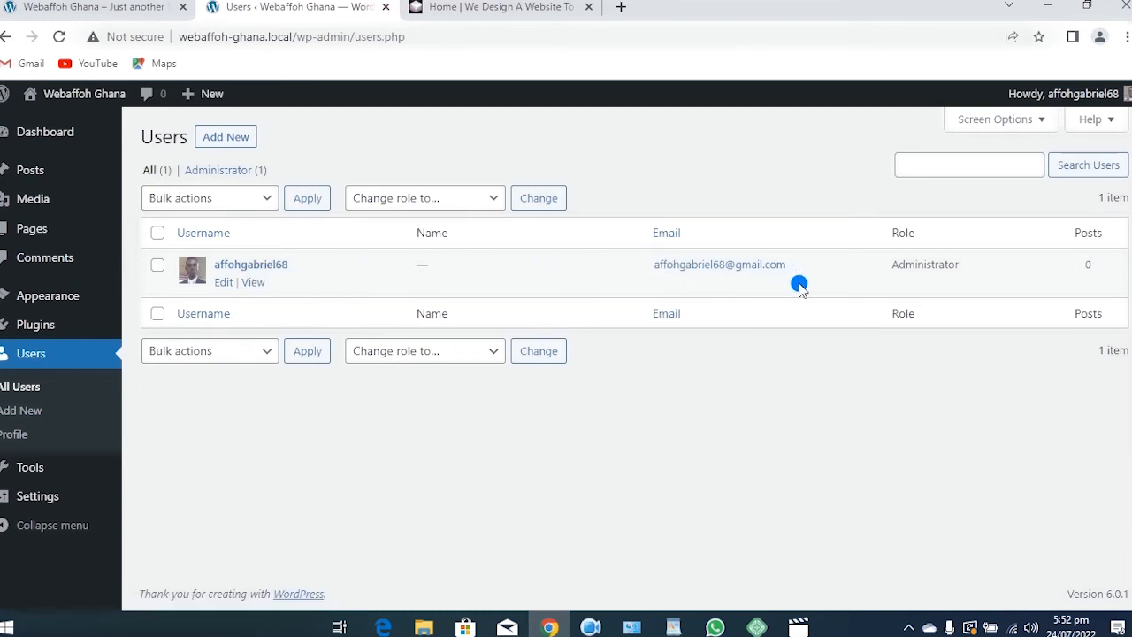
mouse_move(1061, 105)
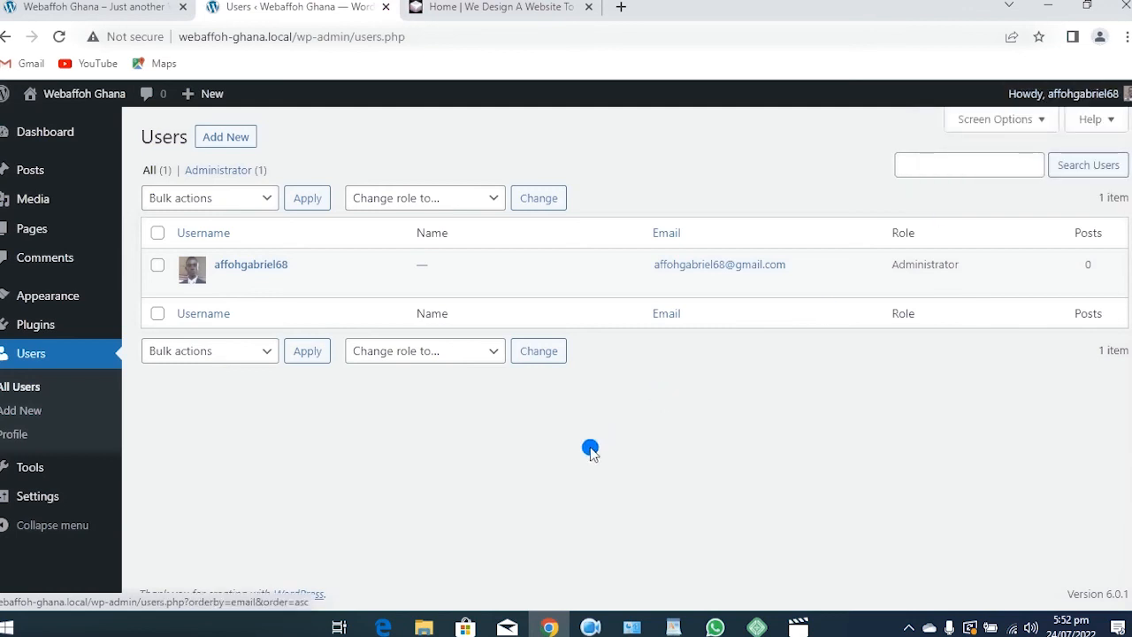
mouse_move(1104, 96)
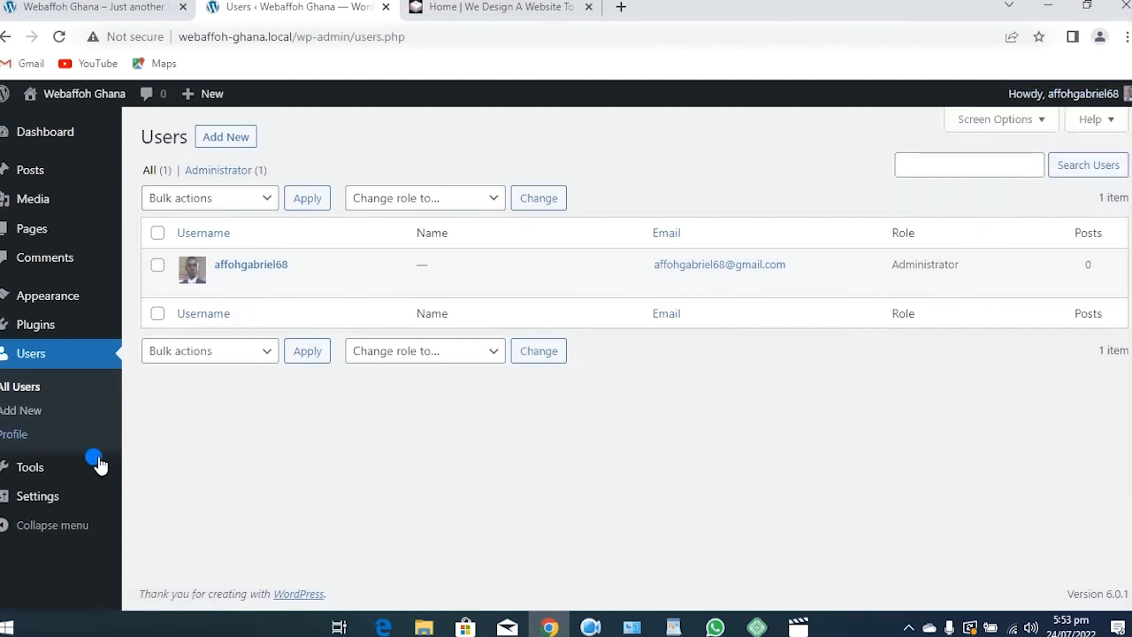
Open the administrator's Profile and place the cursor in the empty First Name field
left_click(14, 433)
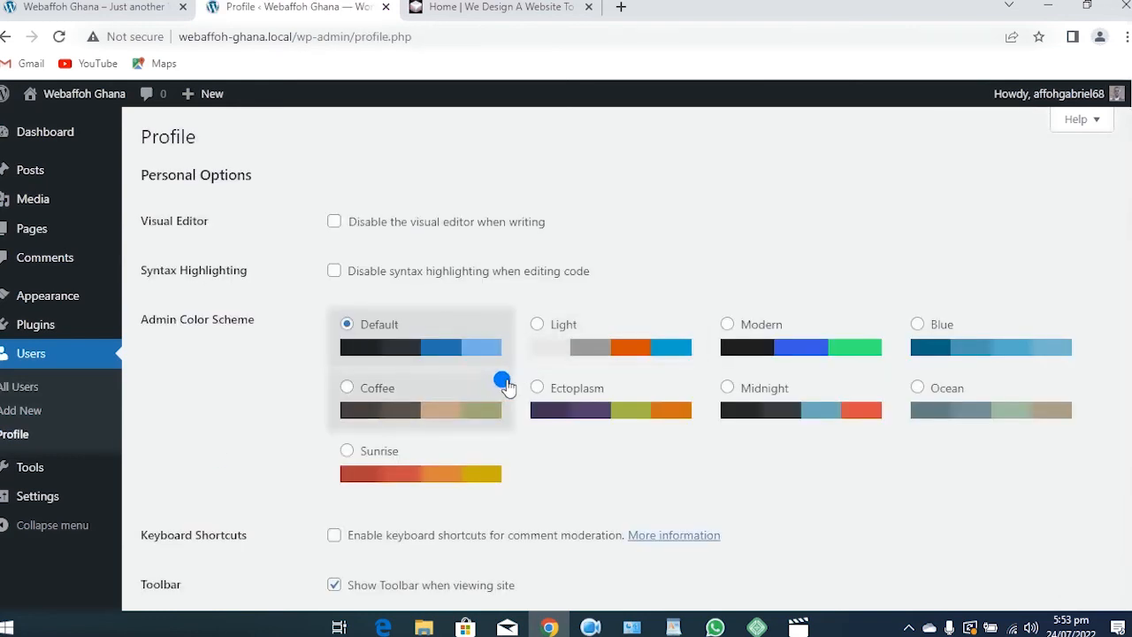
scroll(458, 381, "down", 6)
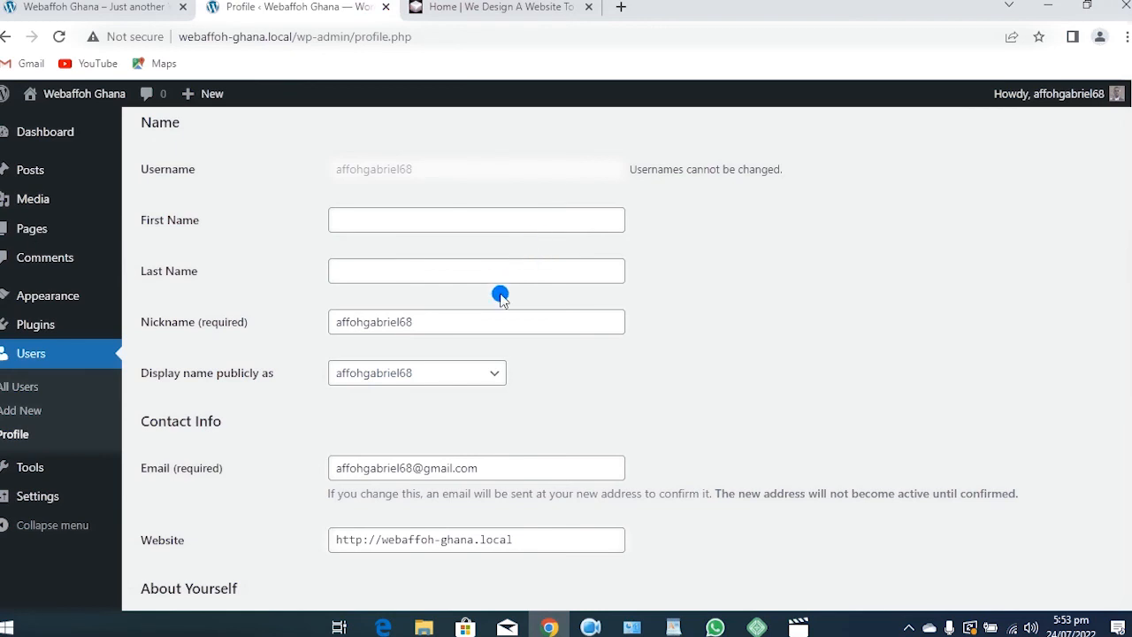
scroll(495, 299, "up", 2)
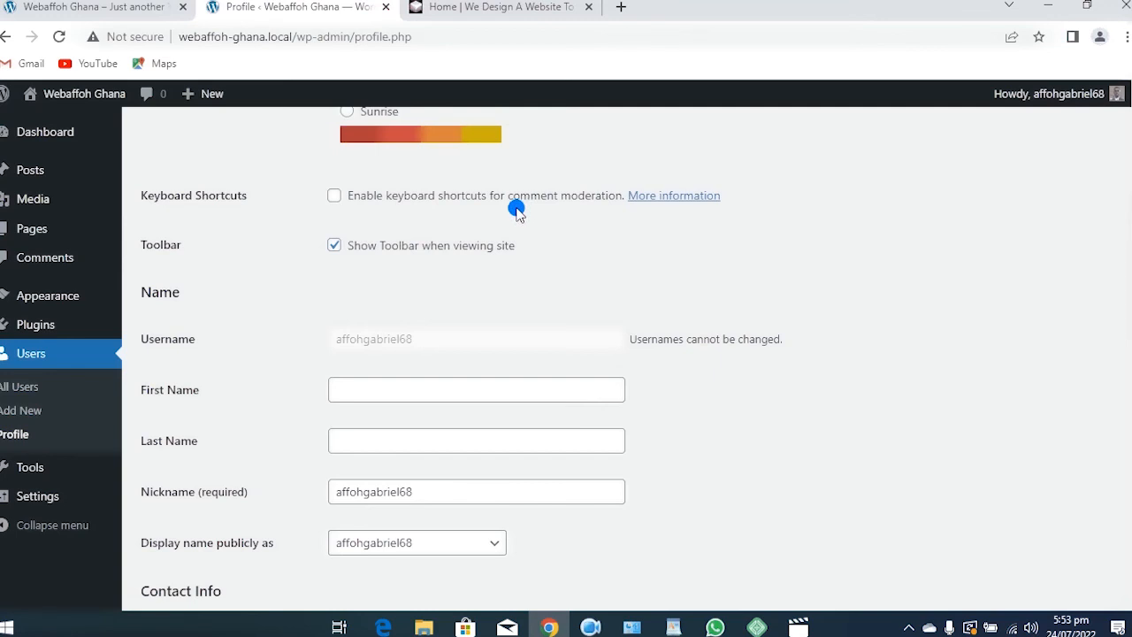
scroll(516, 212, "down", 2)
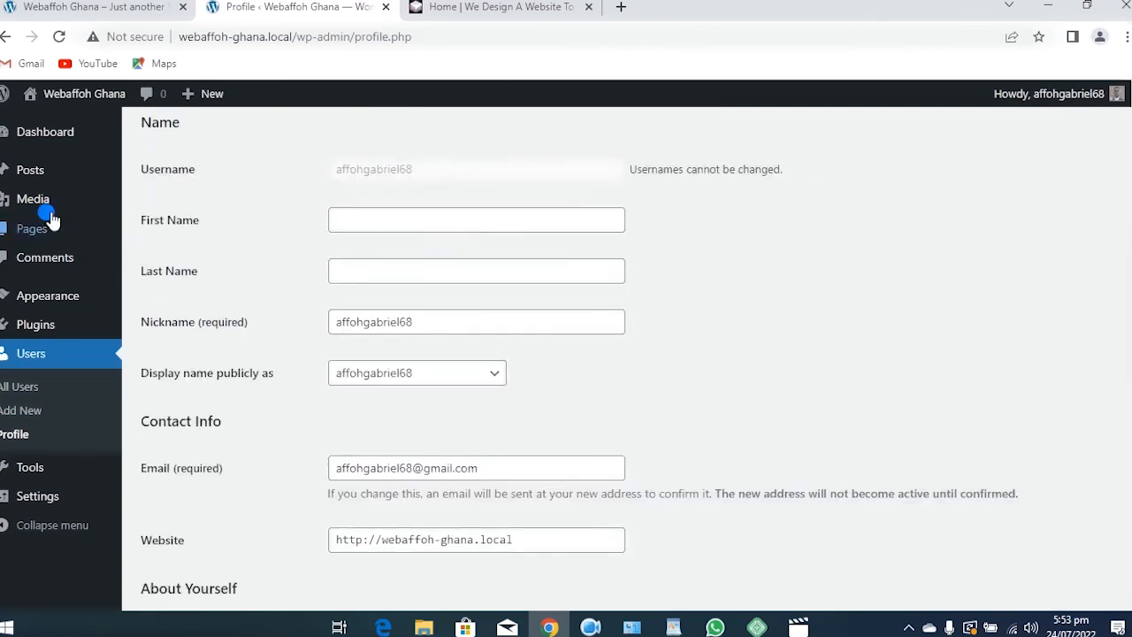
left_click(353, 211)
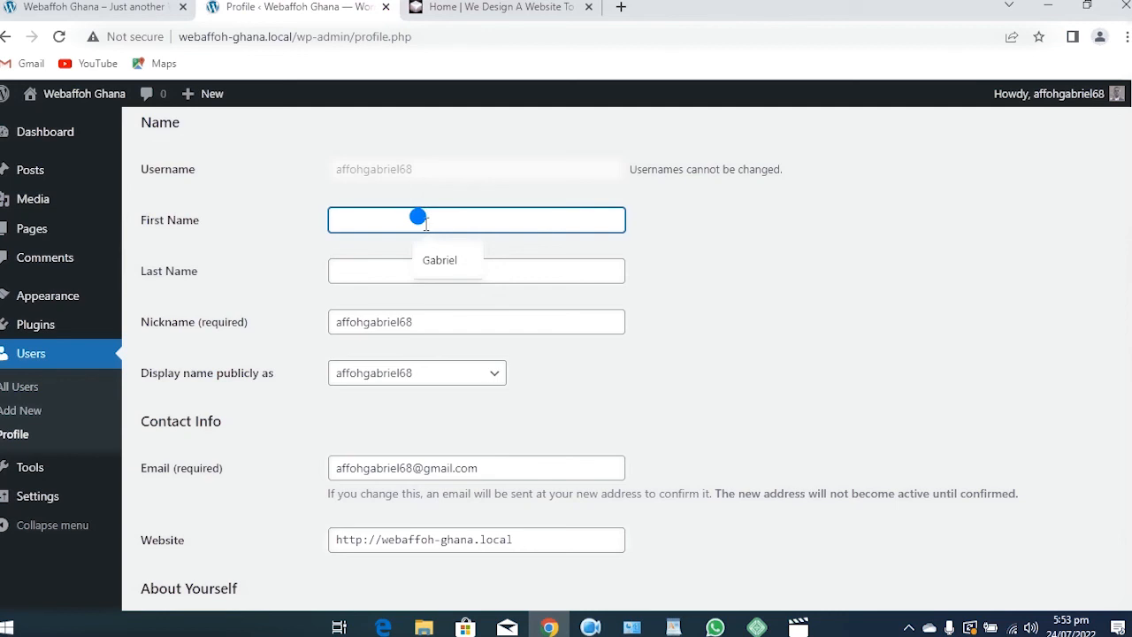
Enter the administrator's first name and last name in the profile
type("Gabriel")
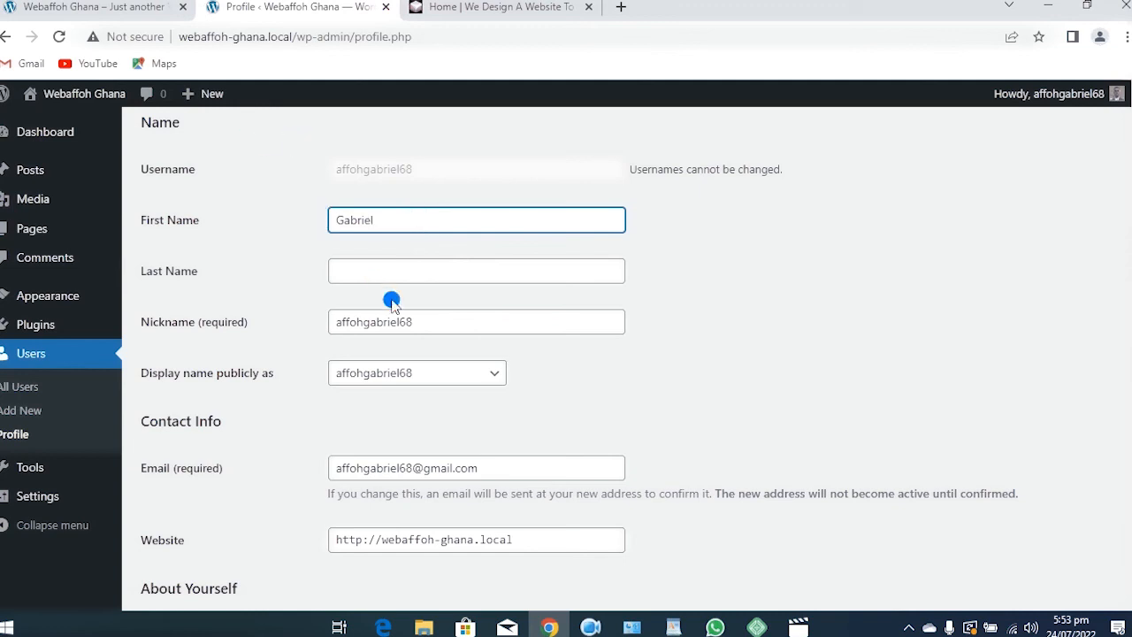
left_click(422, 266)
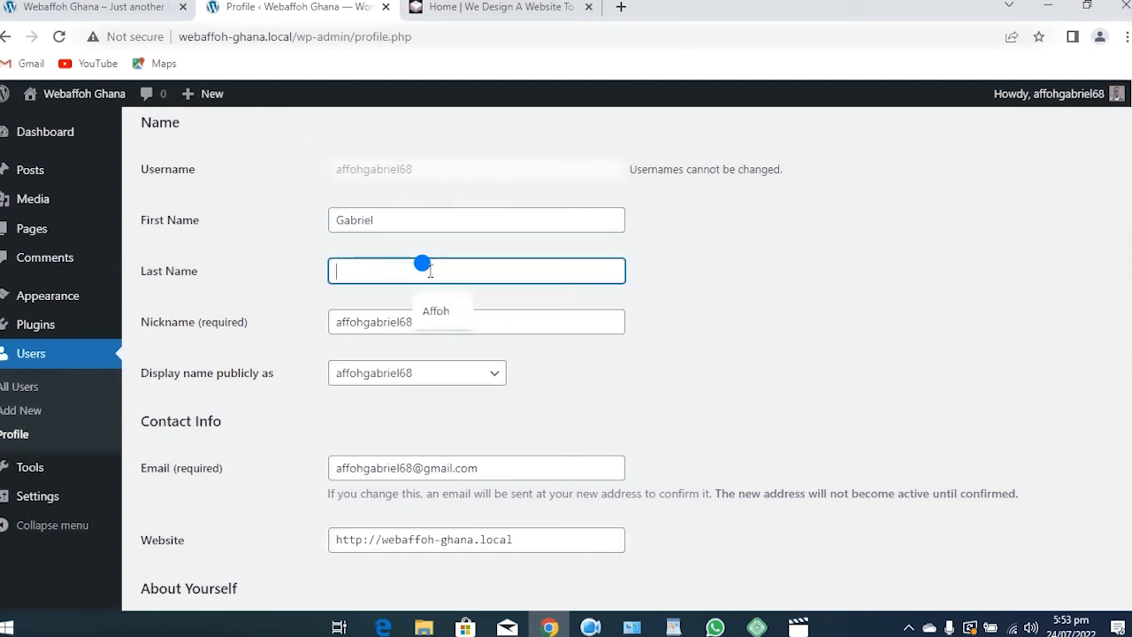
type("Affoh")
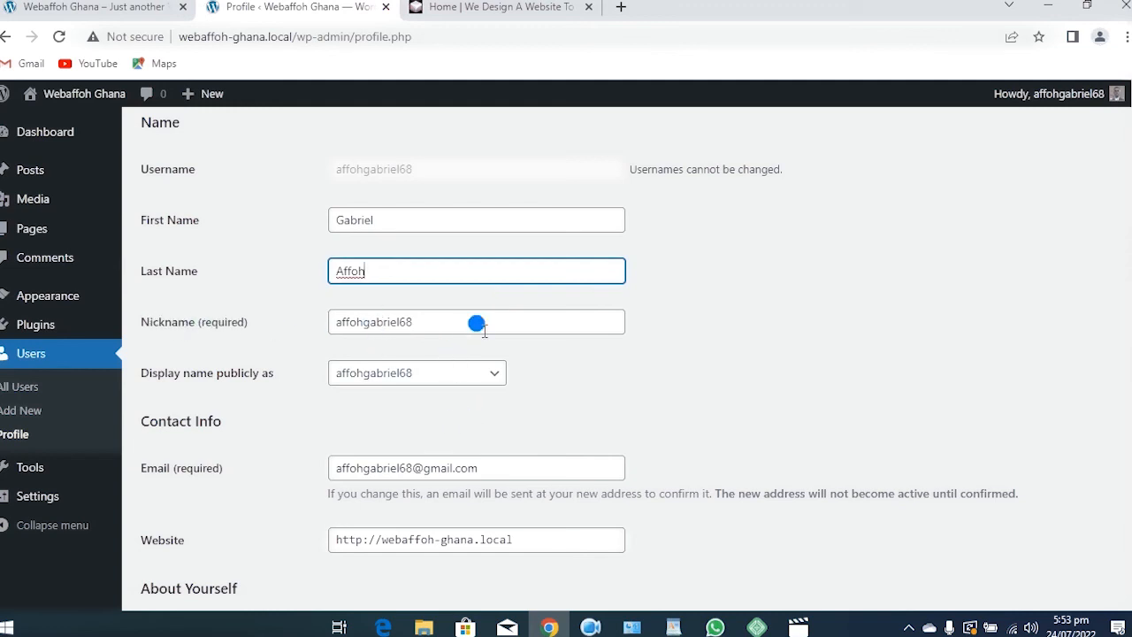
Replace the default Nickname with the new nickname
left_click_drag(414, 322, 331, 322)
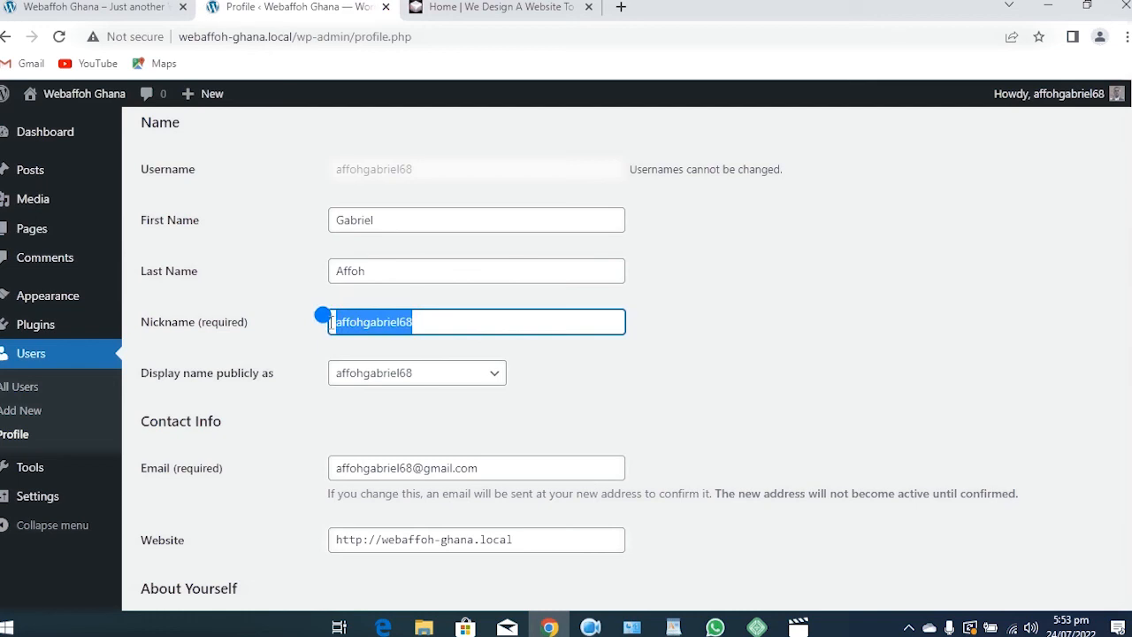
type("Sm")
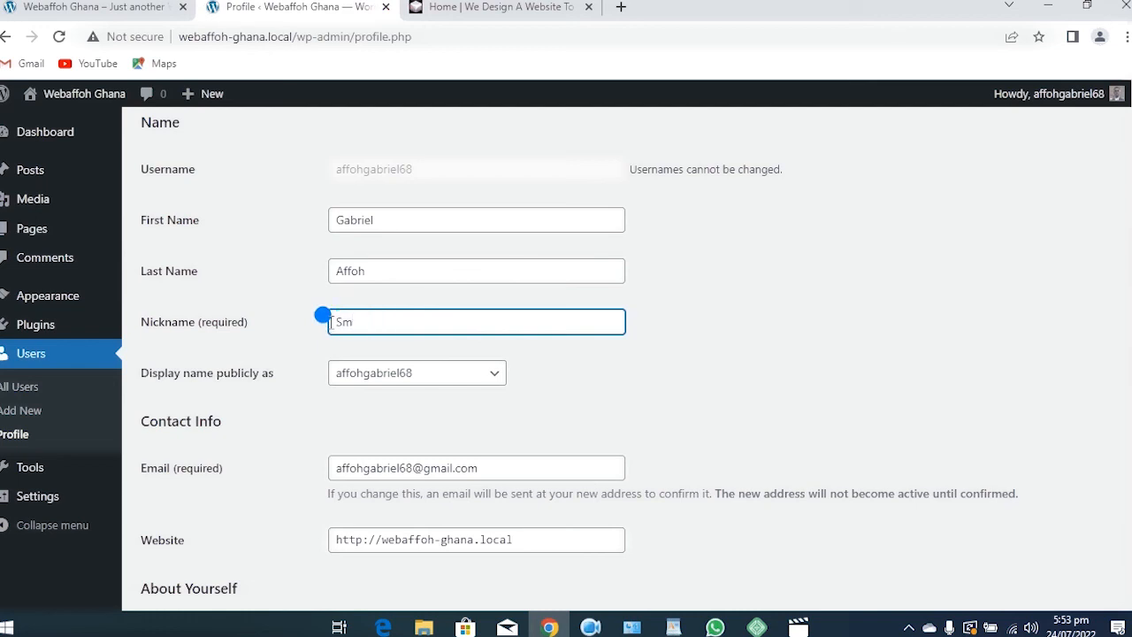
key("BackSpace")
key("BackSpace")
type("webafffoh")
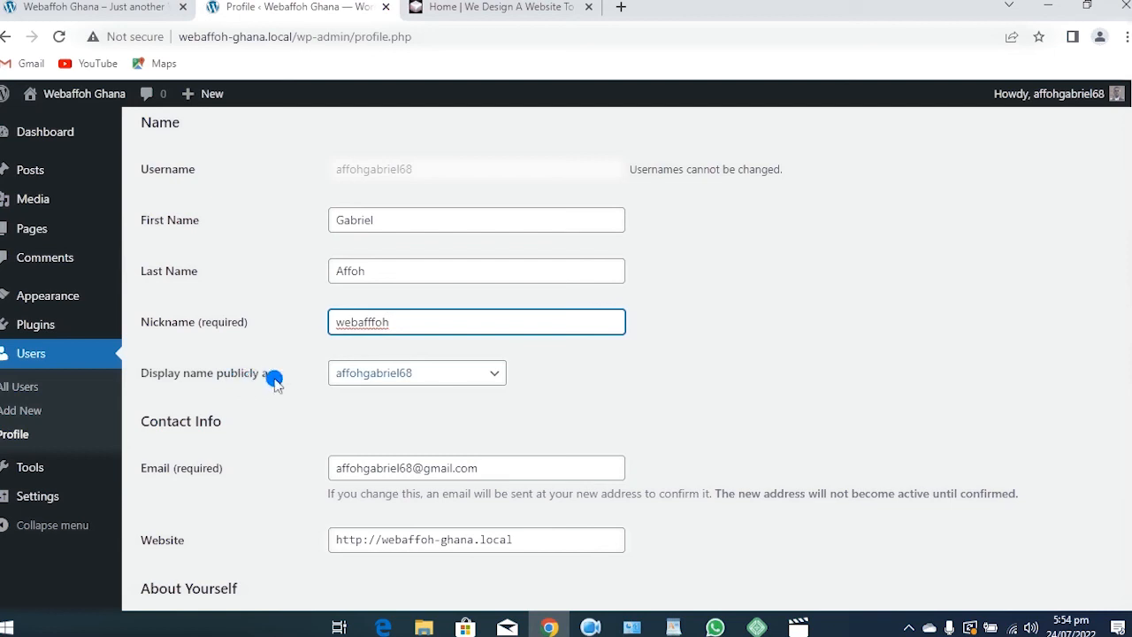
Choose the new nickname under 'Display name publicly as' and update the profile
left_click(496, 374)
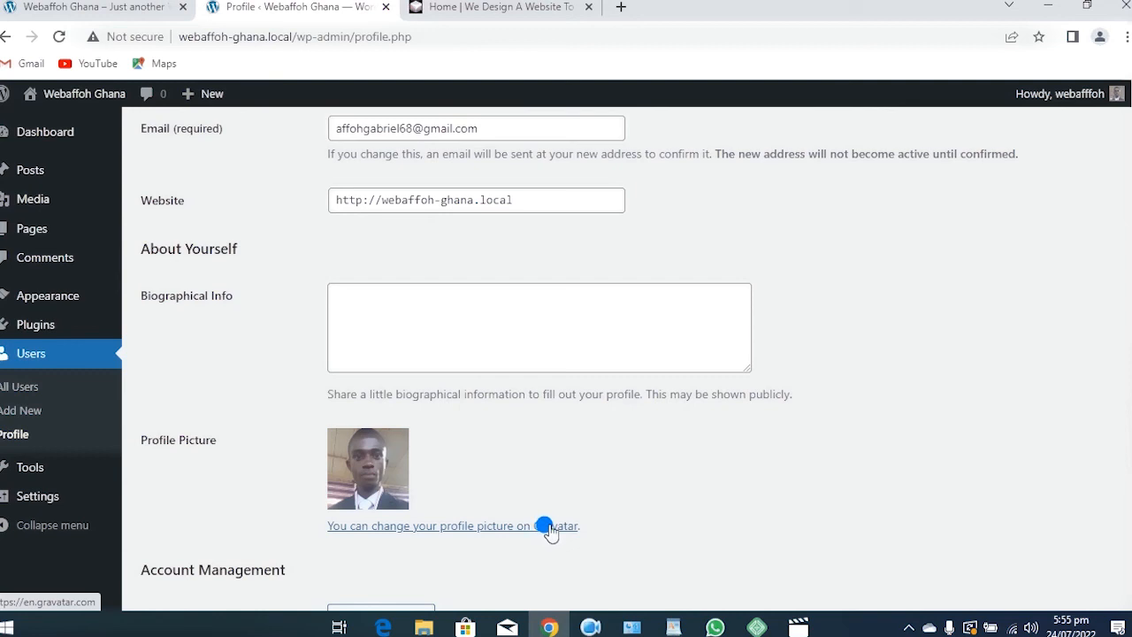
scroll(550, 529, "down", 3)
mouse_move(26, 473)
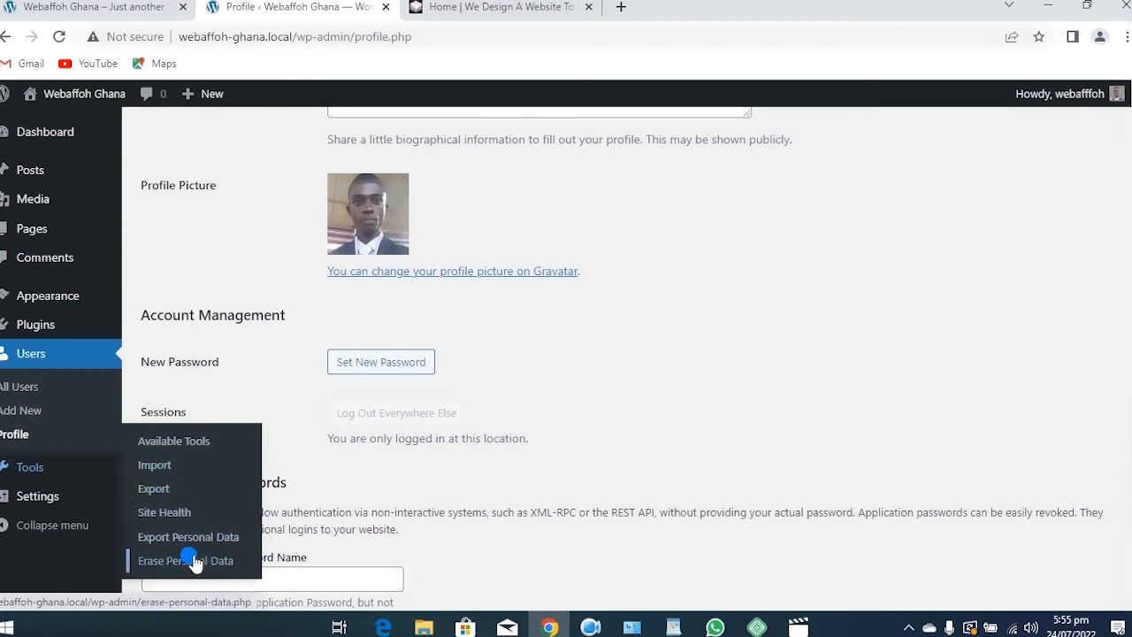
View Available Tools, then browse the Import page's Blogger, LiveJournal, RSS, Tumblr and WordPress importers
left_click(187, 444)
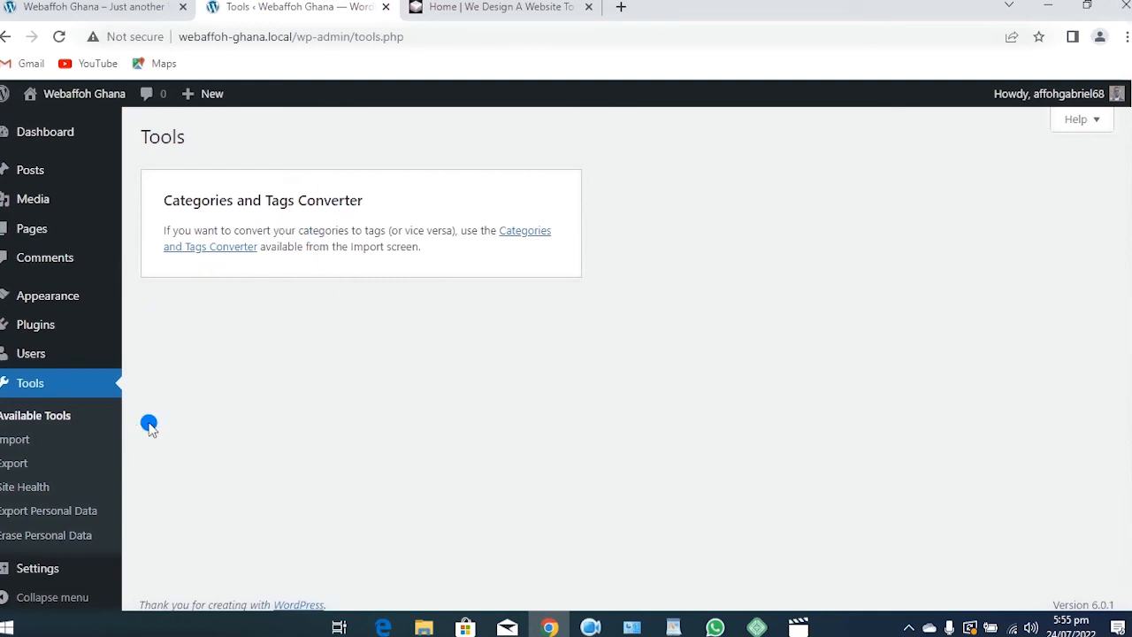
left_click(20, 440)
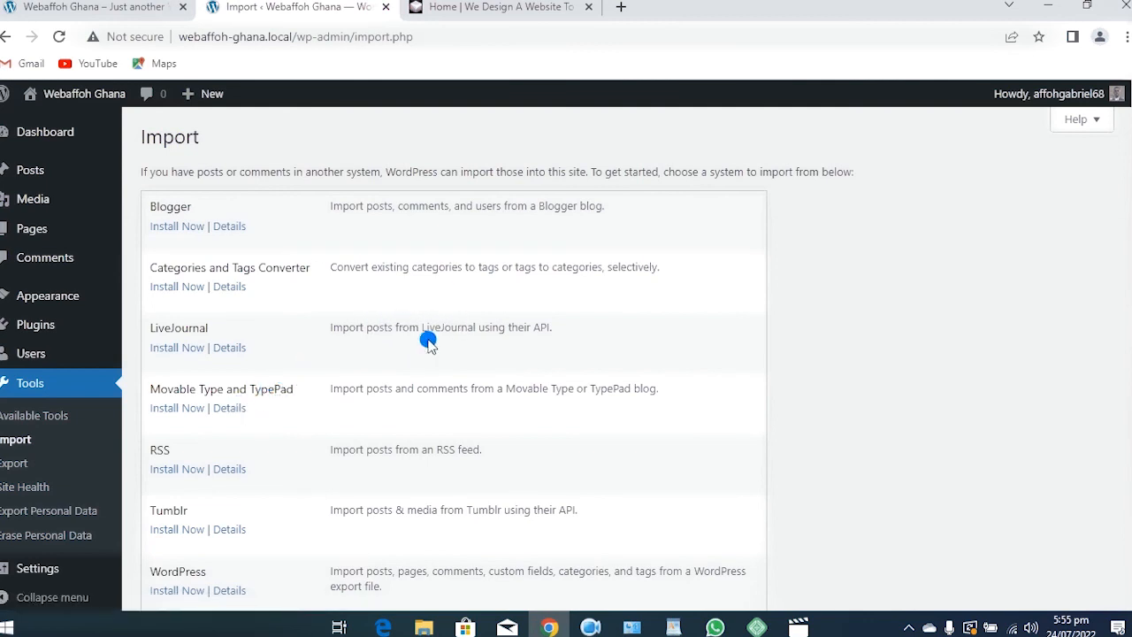
scroll(326, 329, "down", 2)
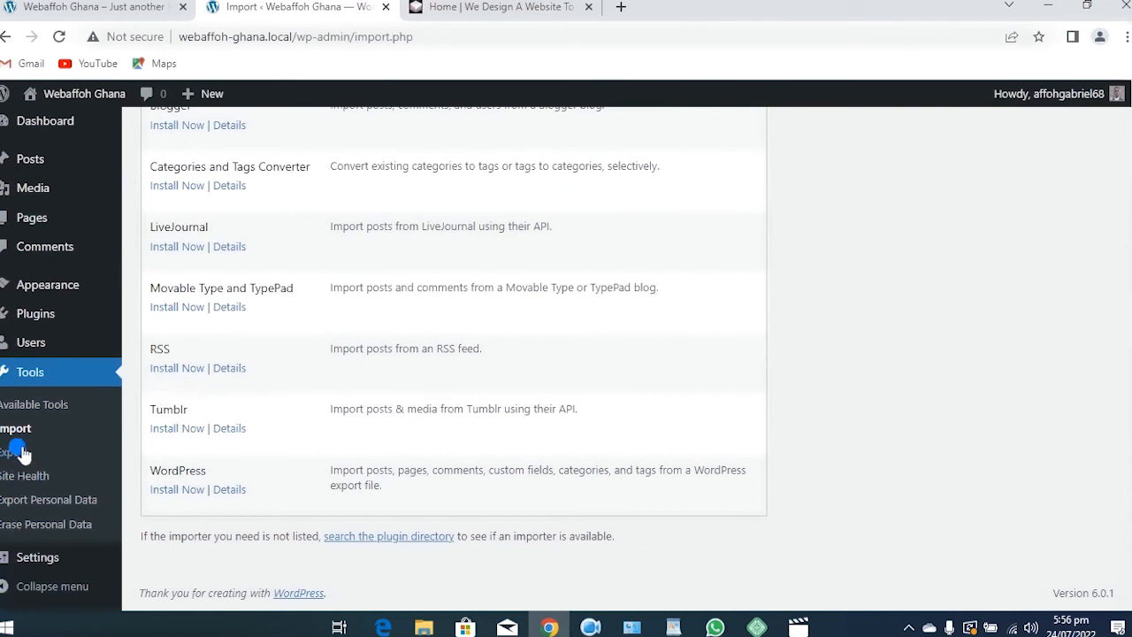
Check Site Health (rated Good) and read the missing intl module recommendation before collapsing it
left_click(25, 477)
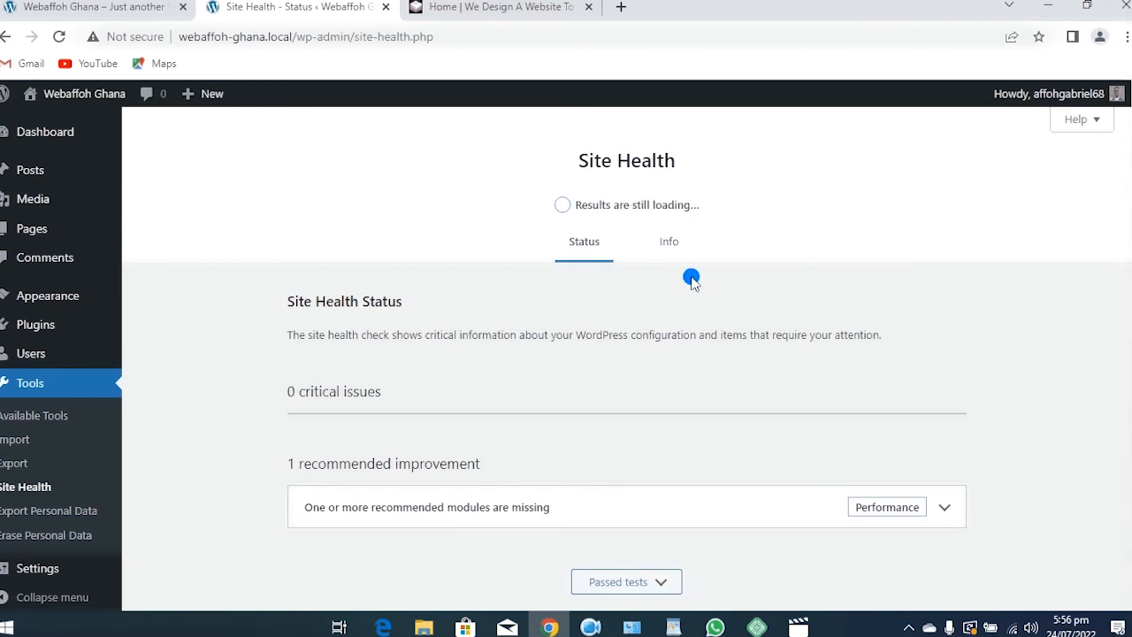
scroll(685, 292, "down", 1)
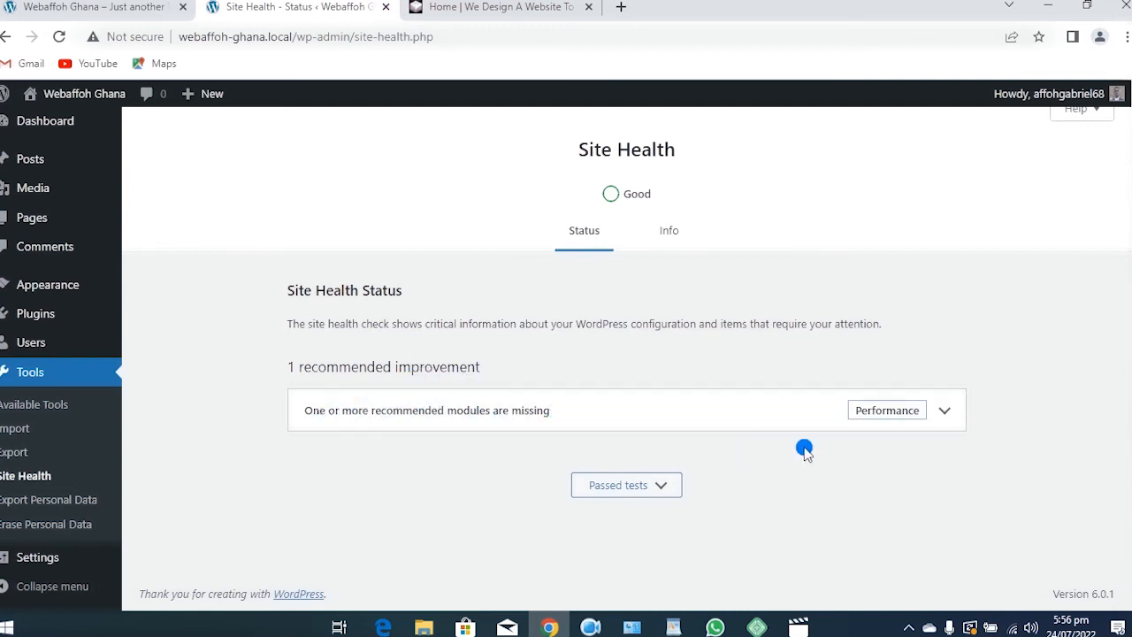
left_click(940, 425)
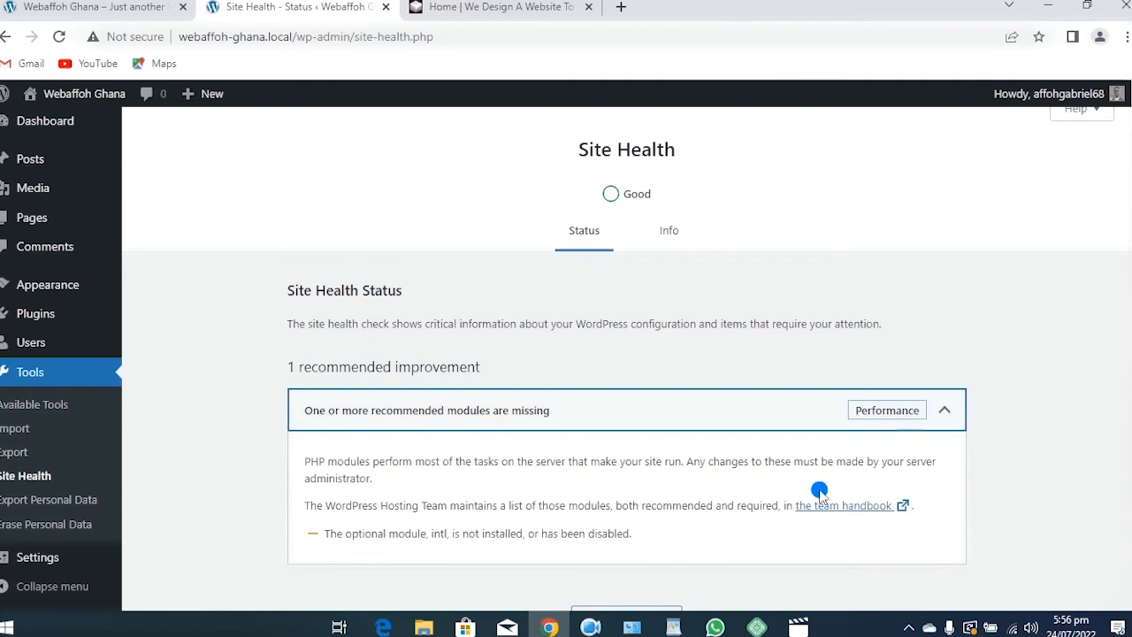
scroll(372, 499, "down", 1)
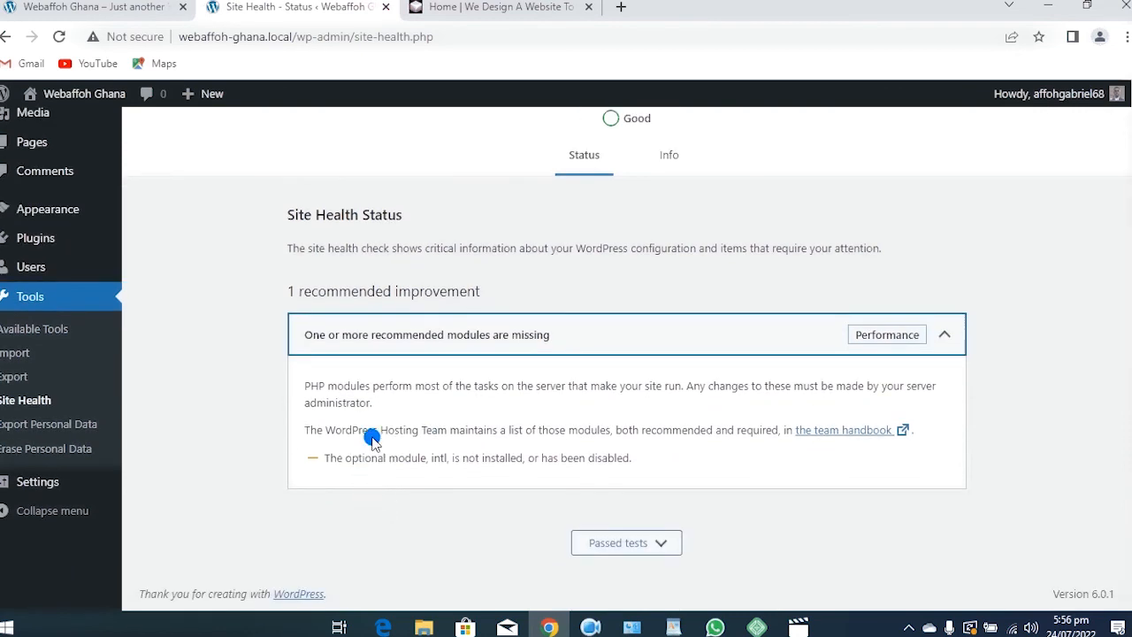
left_click(1031, 396)
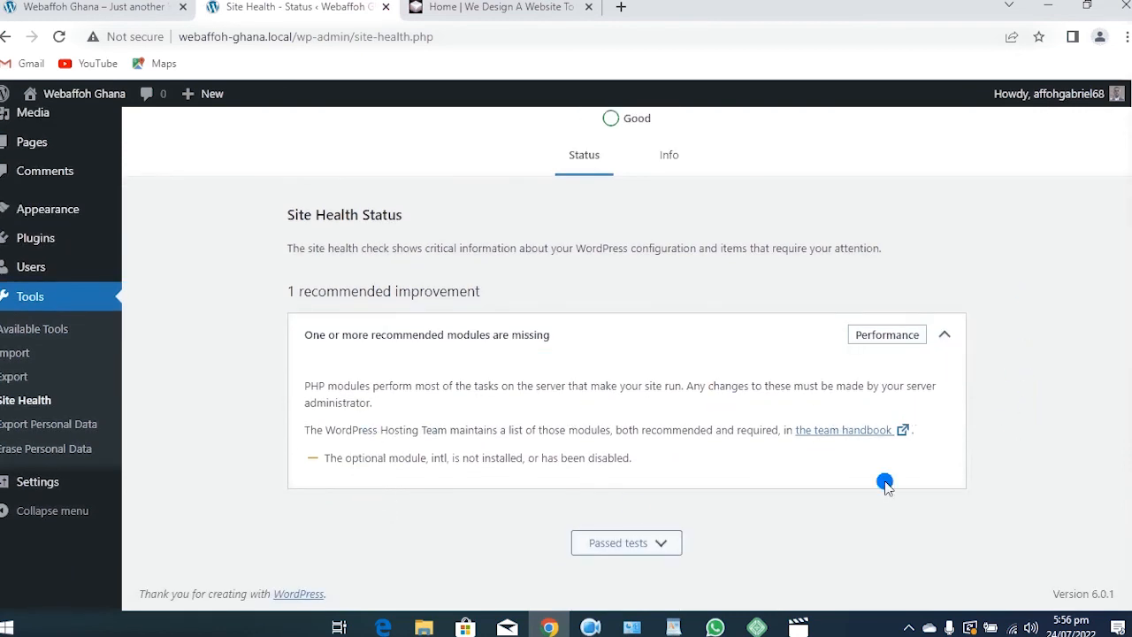
left_click(940, 345)
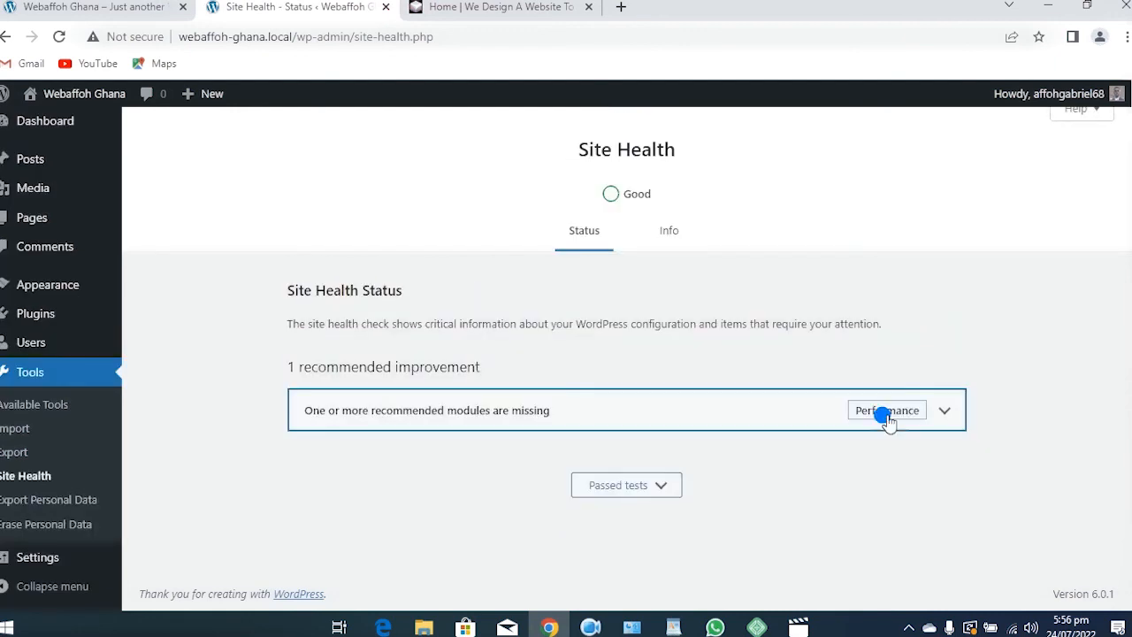
Browse the Site Health Info sections: WordPress, Directories and Sizes, Server and Database
left_click(667, 232)
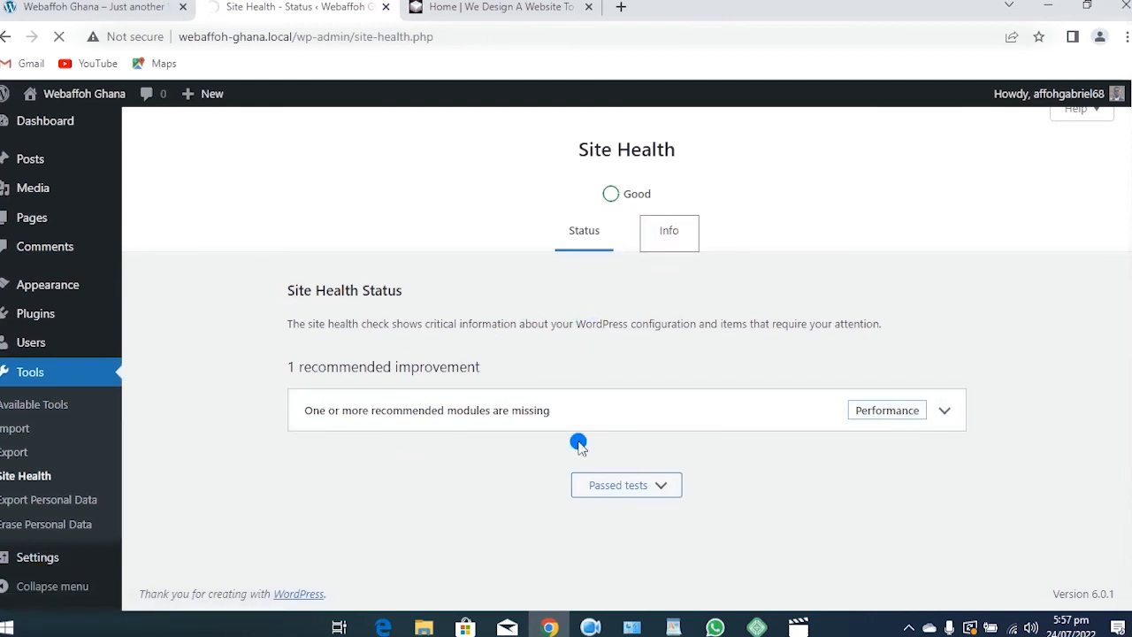
scroll(386, 343, "down", 1)
scroll(386, 343, "down", 3)
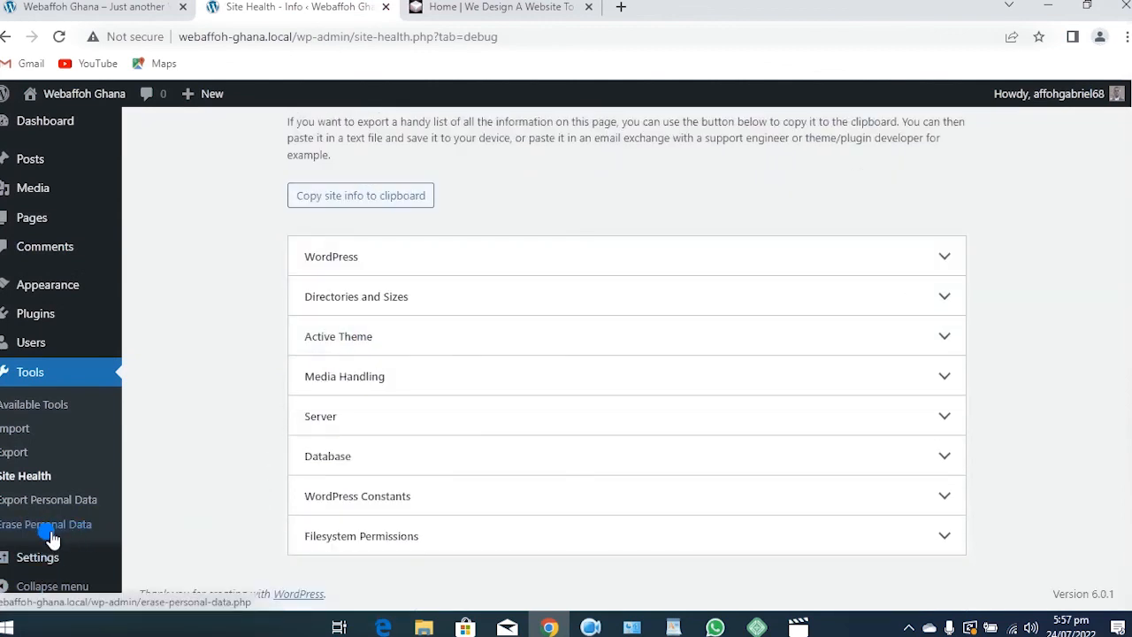
mouse_move(18, 567)
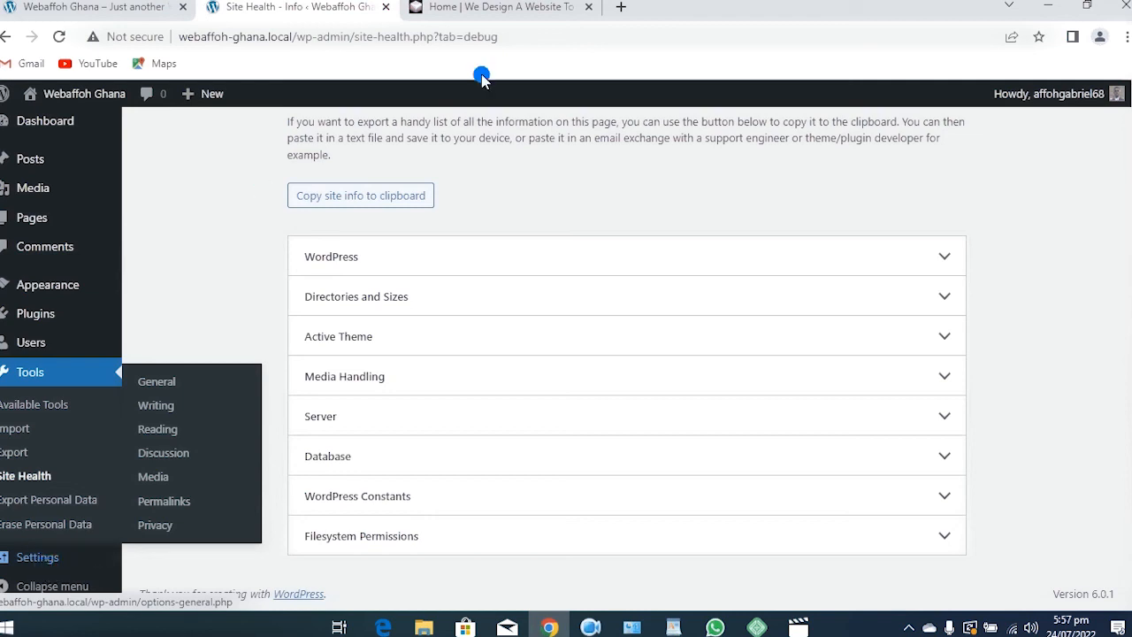
scroll(435, 246, "up", 3)
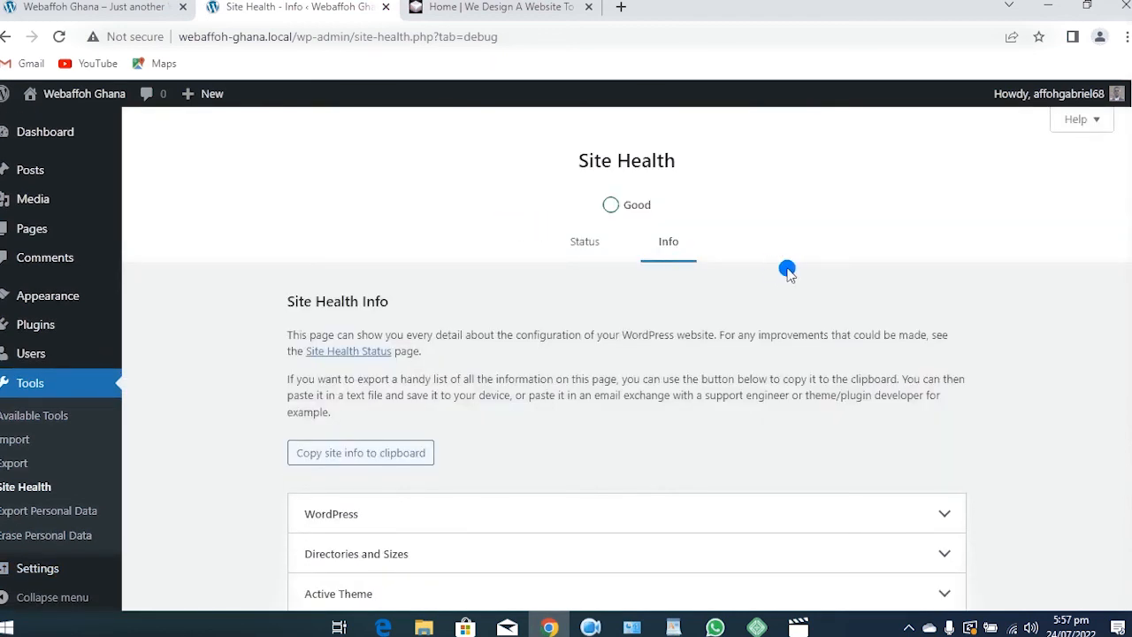